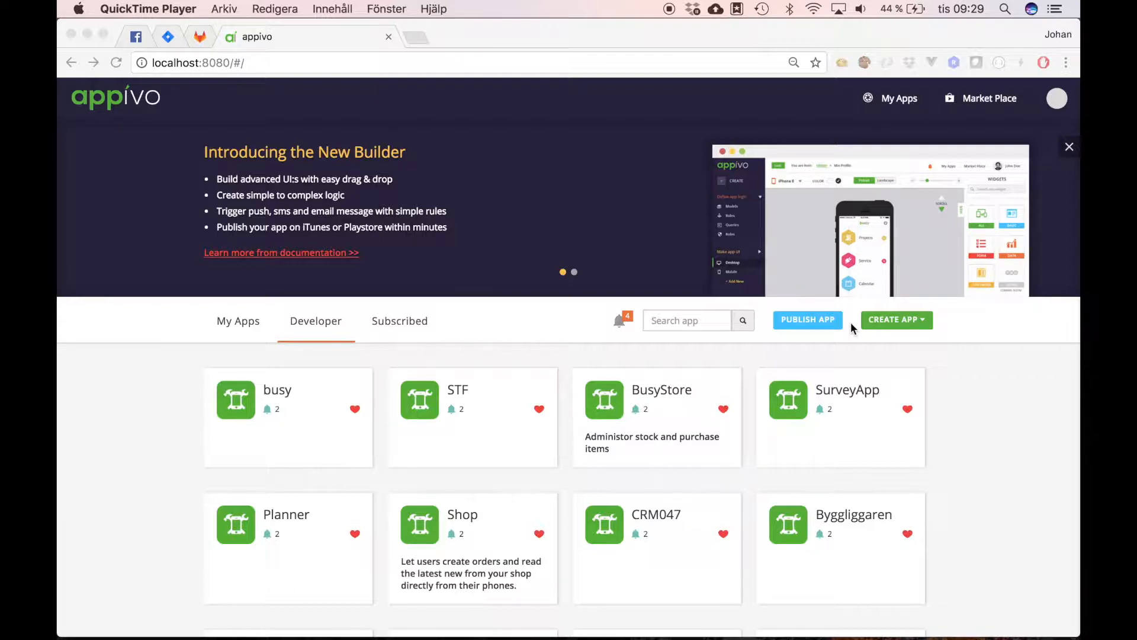
Step: Open the CREATE APP dropdown to show Wizard App, Advanced App and Import App
left_click(915, 320)
left_click(916, 320)
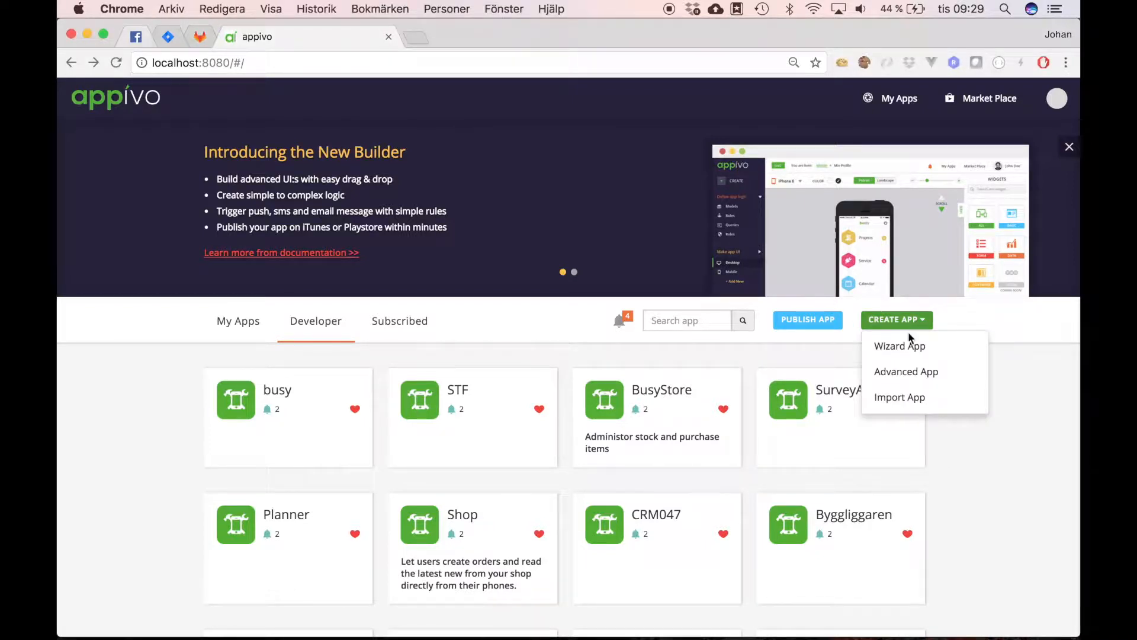
Step: Start an Advanced App and begin a new model under Logic > Models
left_click(905, 375)
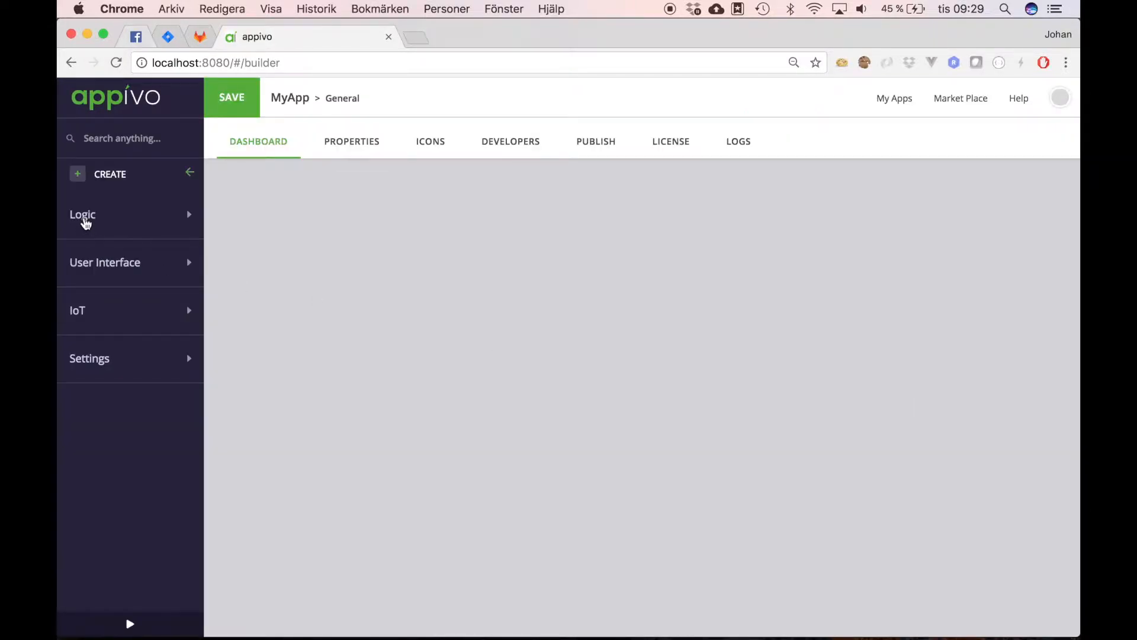
left_click(86, 220)
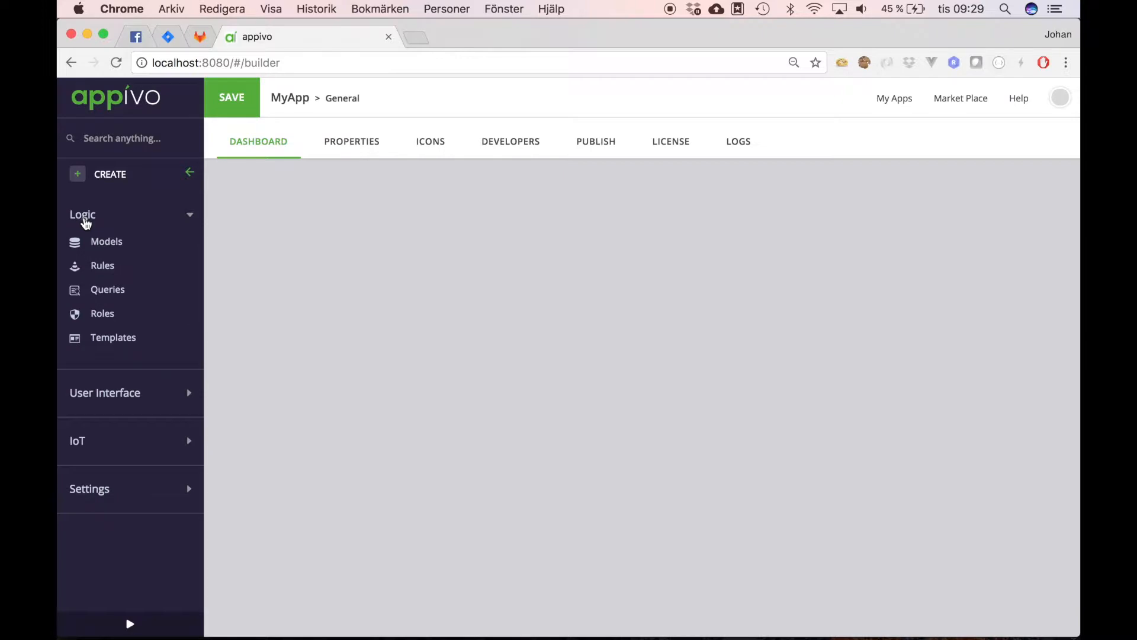
left_click(113, 245)
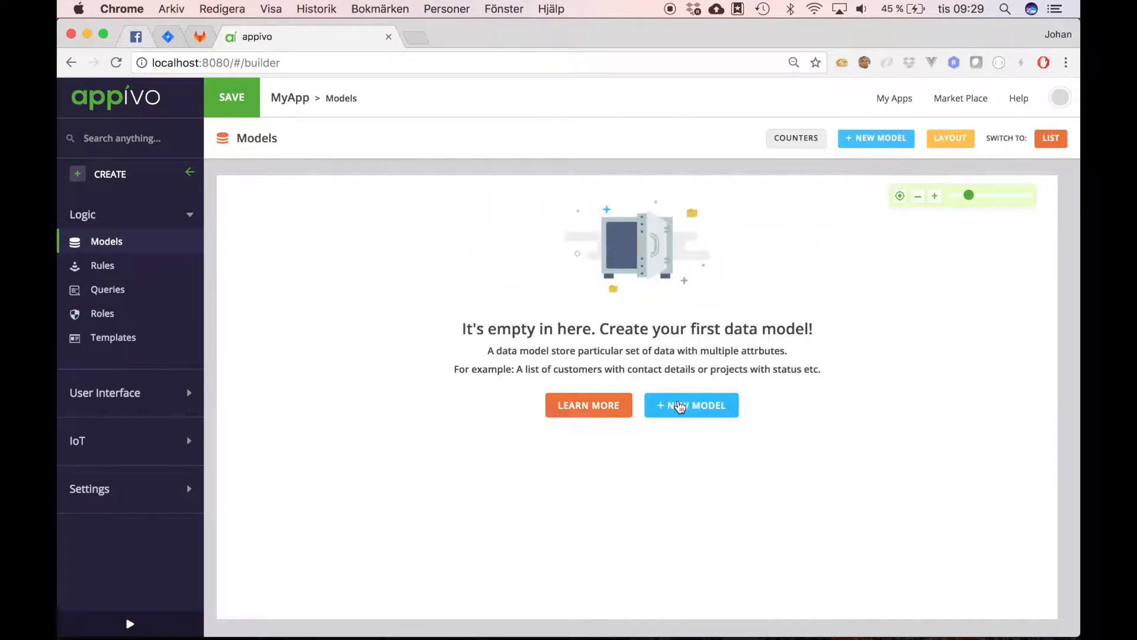
left_click(679, 404)
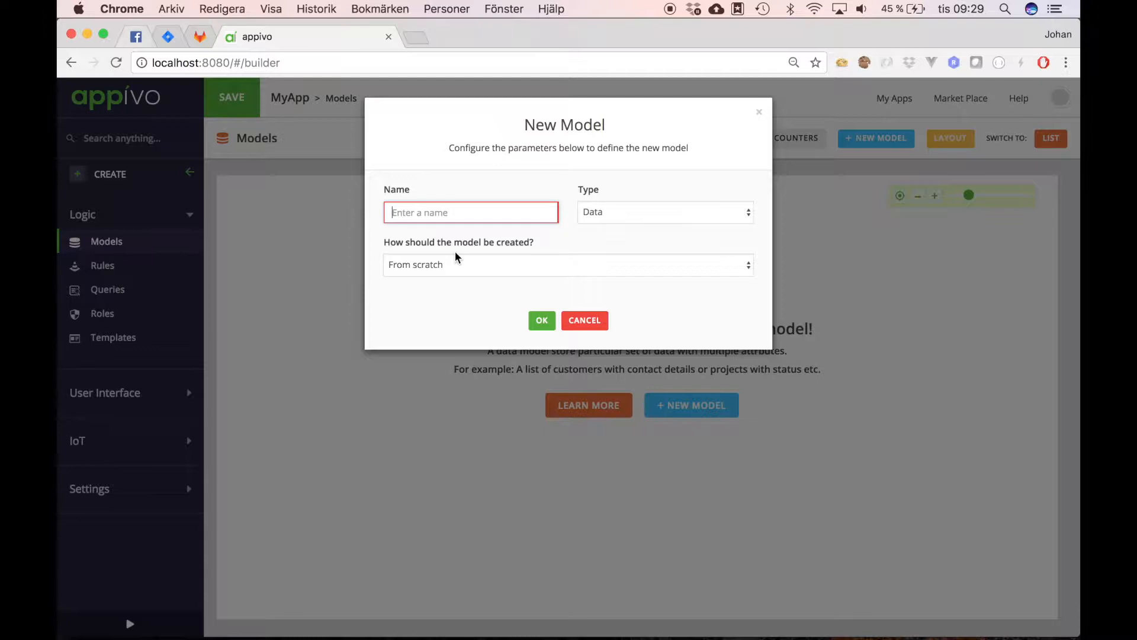
Step: Name the model Book, keeping type Data and creation from scratch
type("Book")
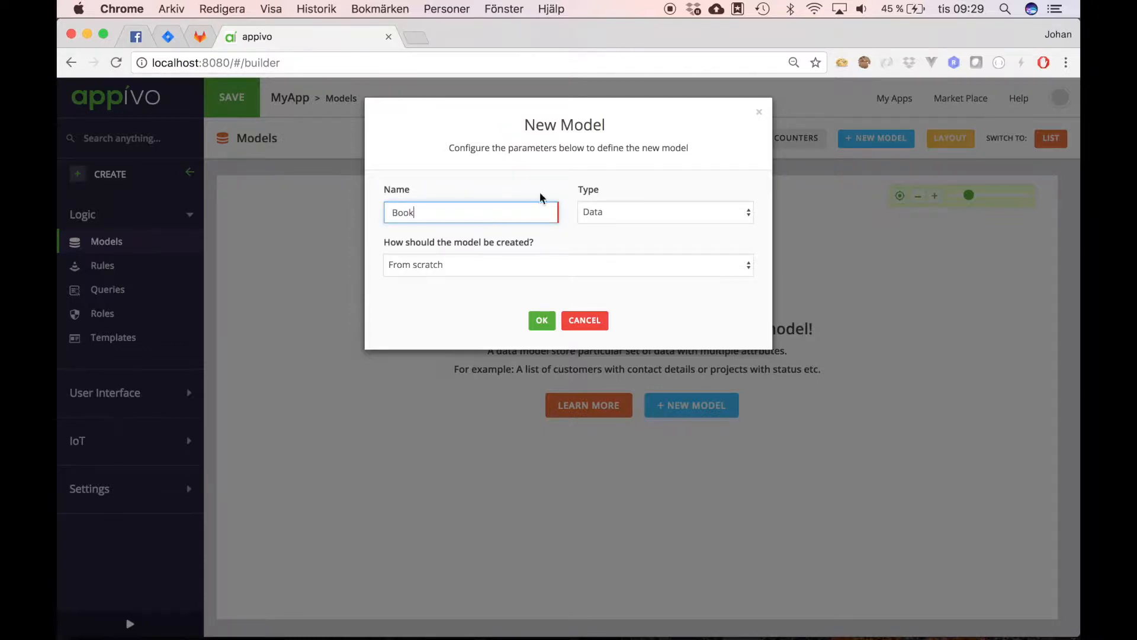
left_click(655, 219)
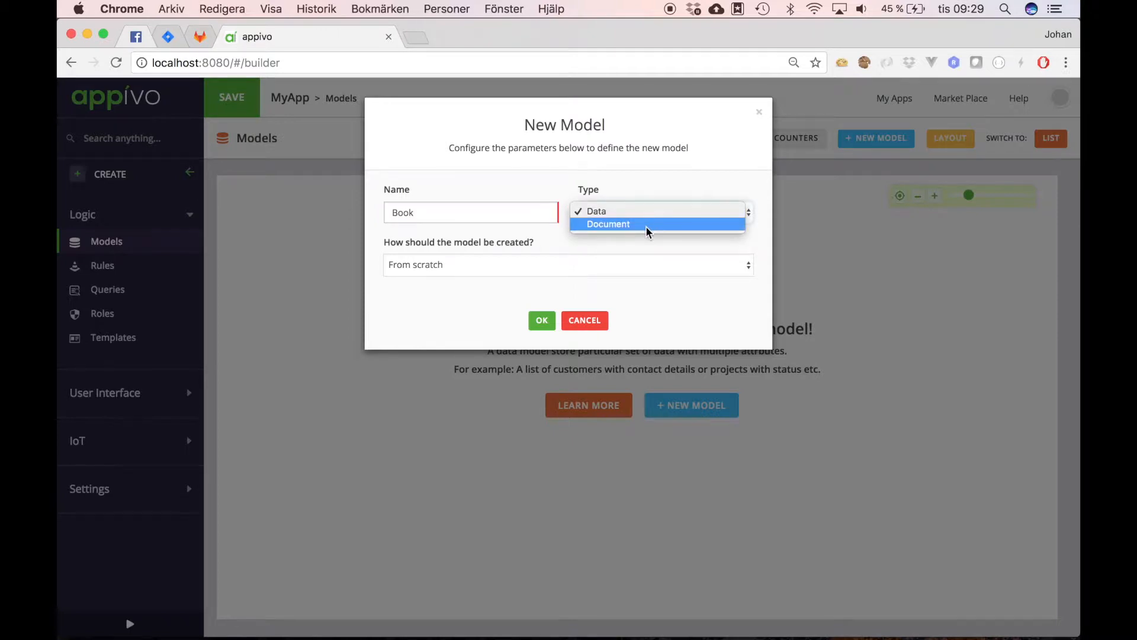
left_click(647, 186)
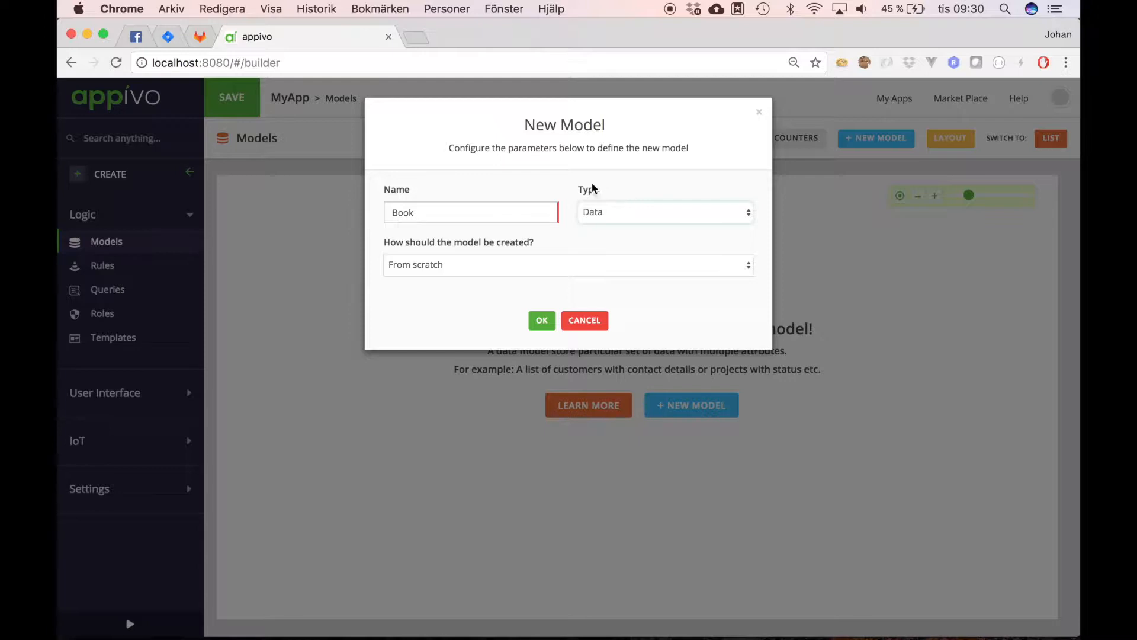
left_click(465, 265)
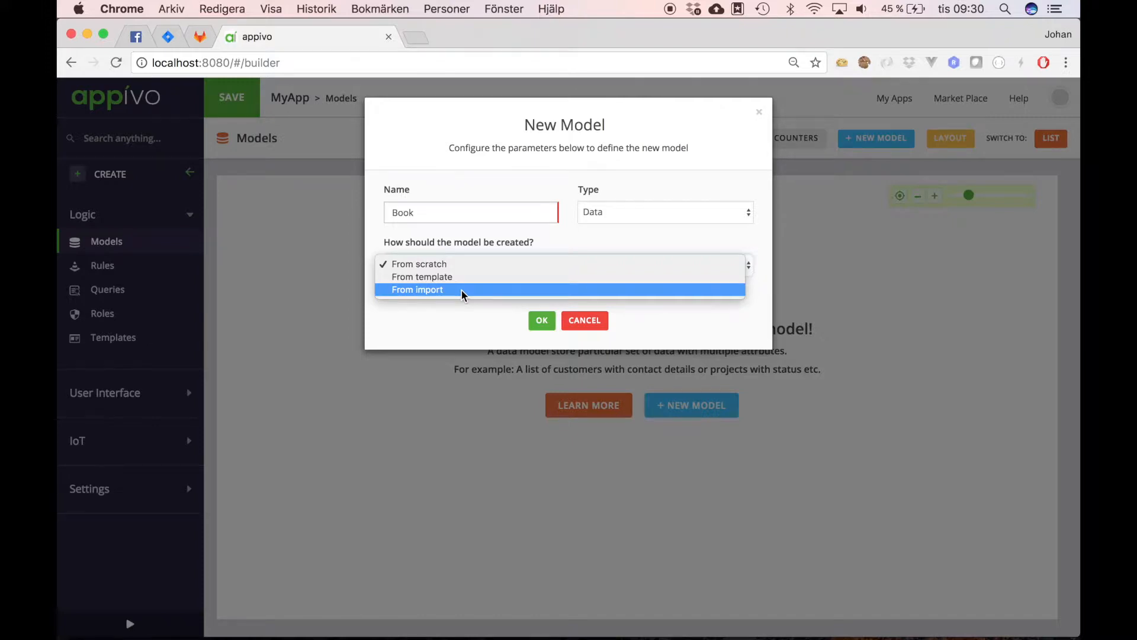
left_click(581, 241)
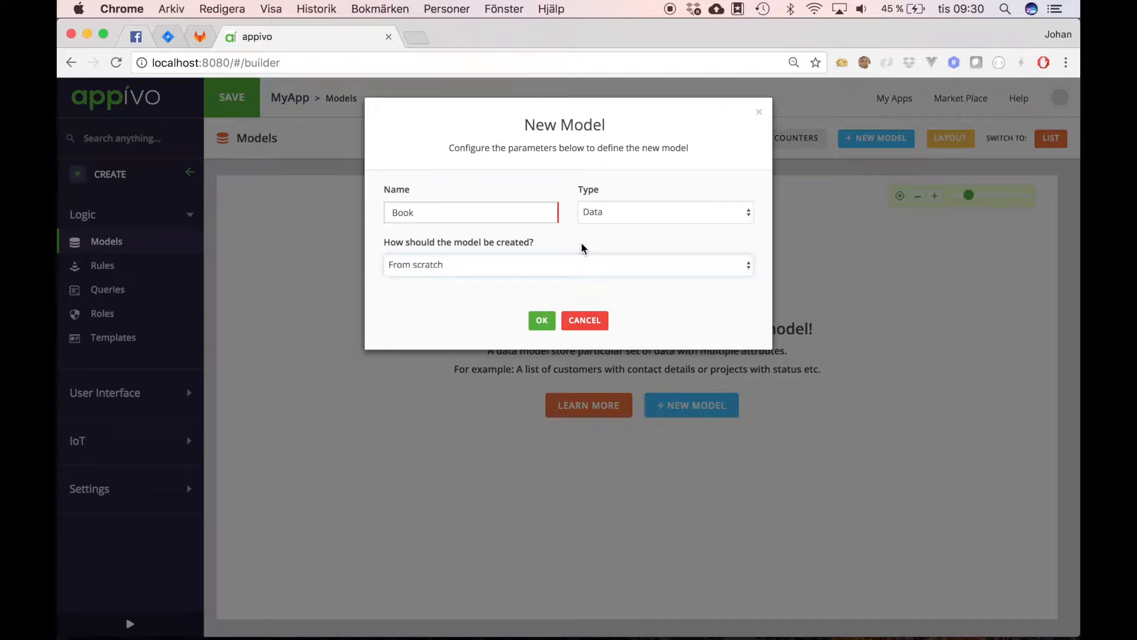
Step: Confirm the Book model, move its box to mid-canvas, and open its attributes
left_click(542, 321)
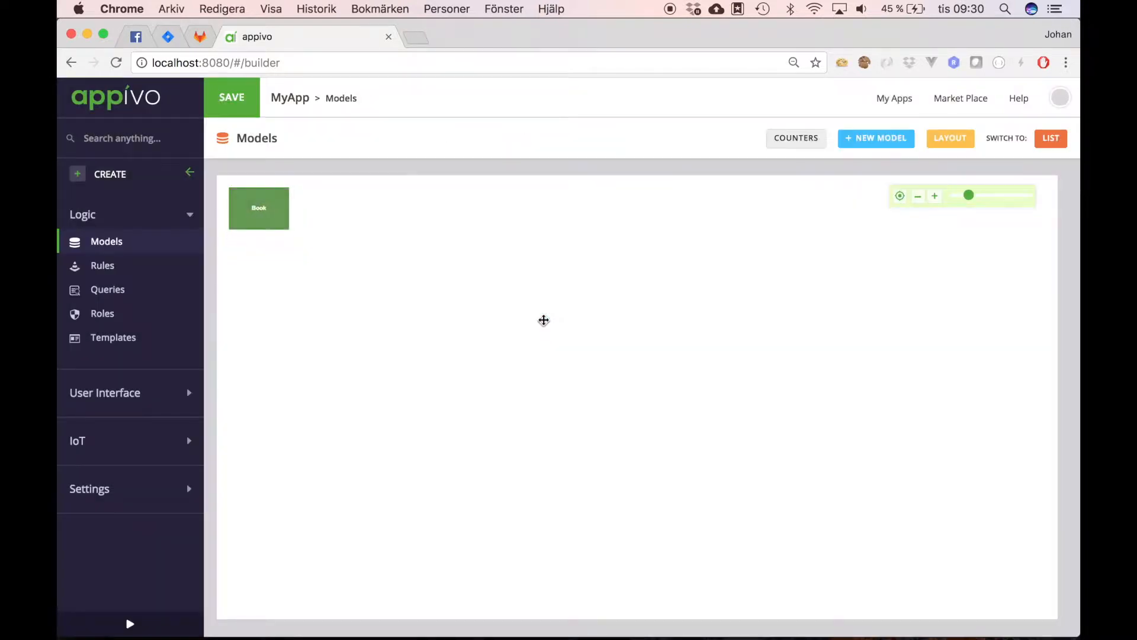
left_click_drag(261, 213, 504, 335)
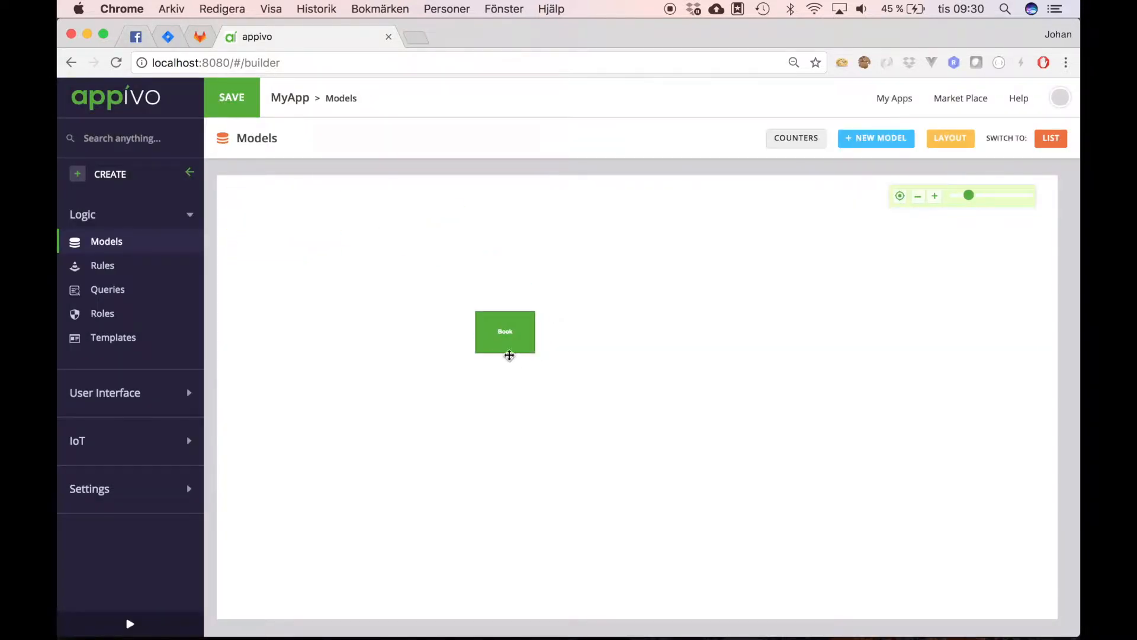
double_click(507, 333)
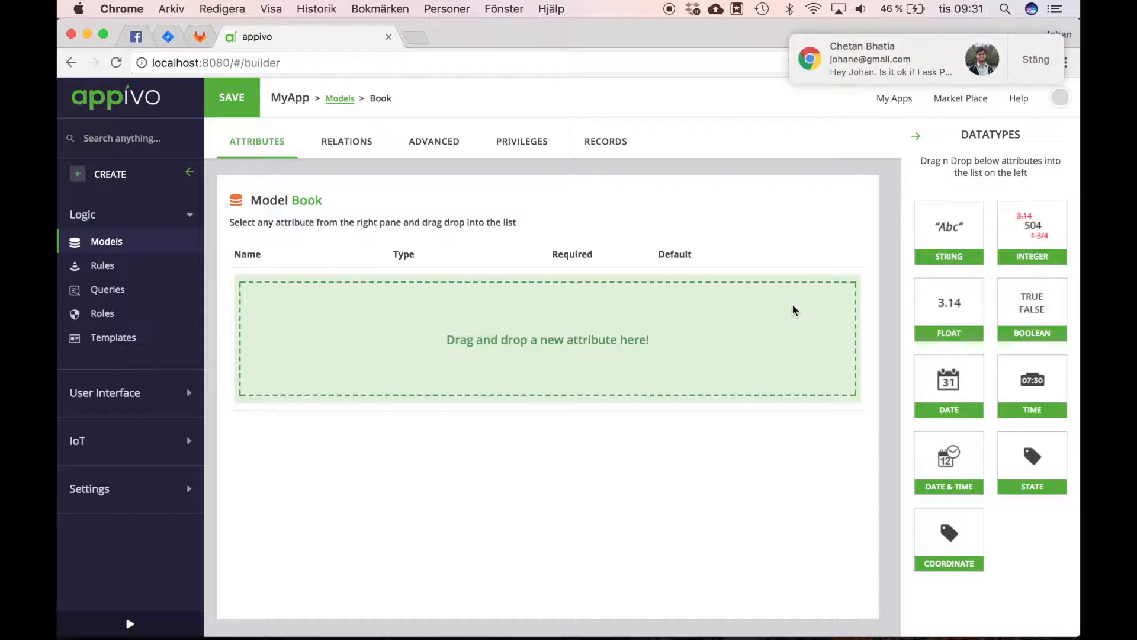
Step: Add a required String attribute Title to Book with maximum size 100
left_click(1035, 62)
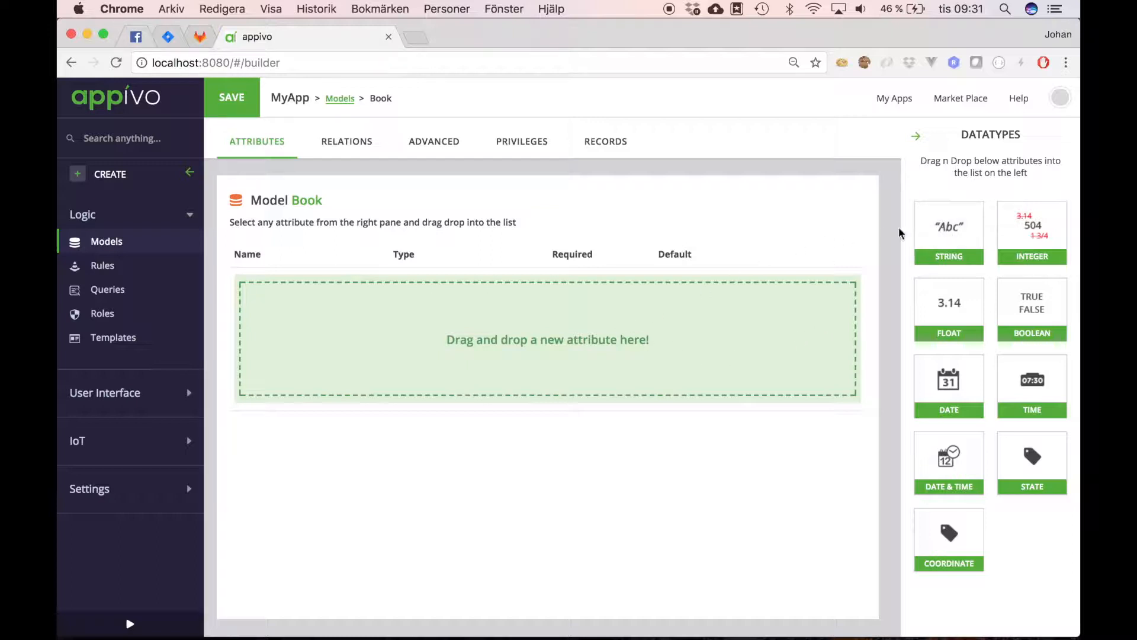
left_click_drag(947, 228, 328, 306)
left_click(276, 279)
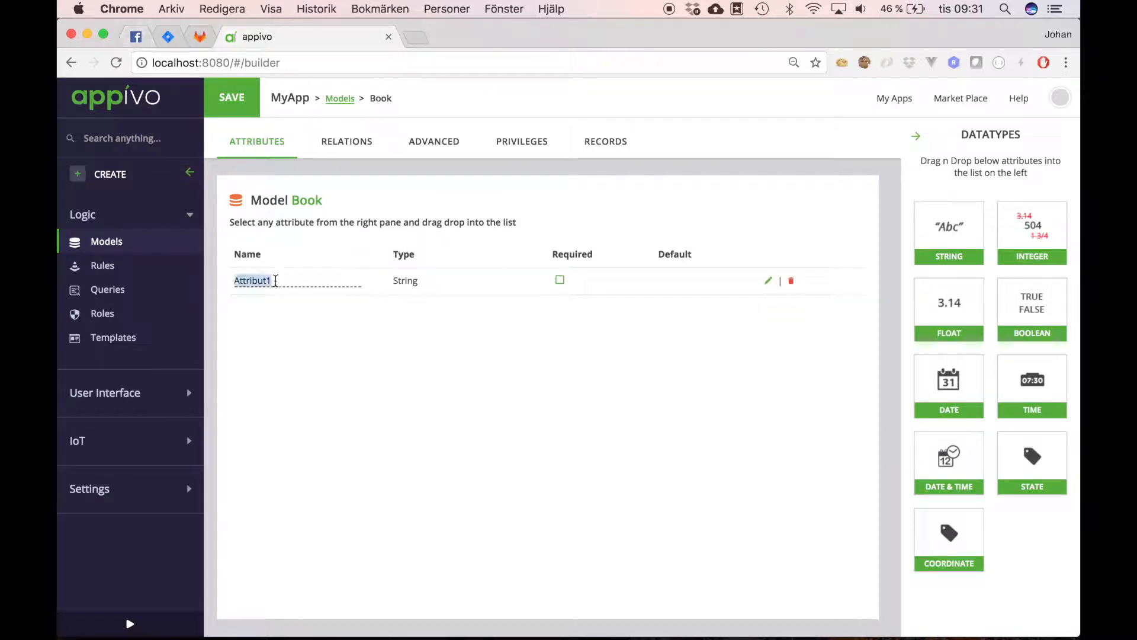
type("Title")
key("Return")
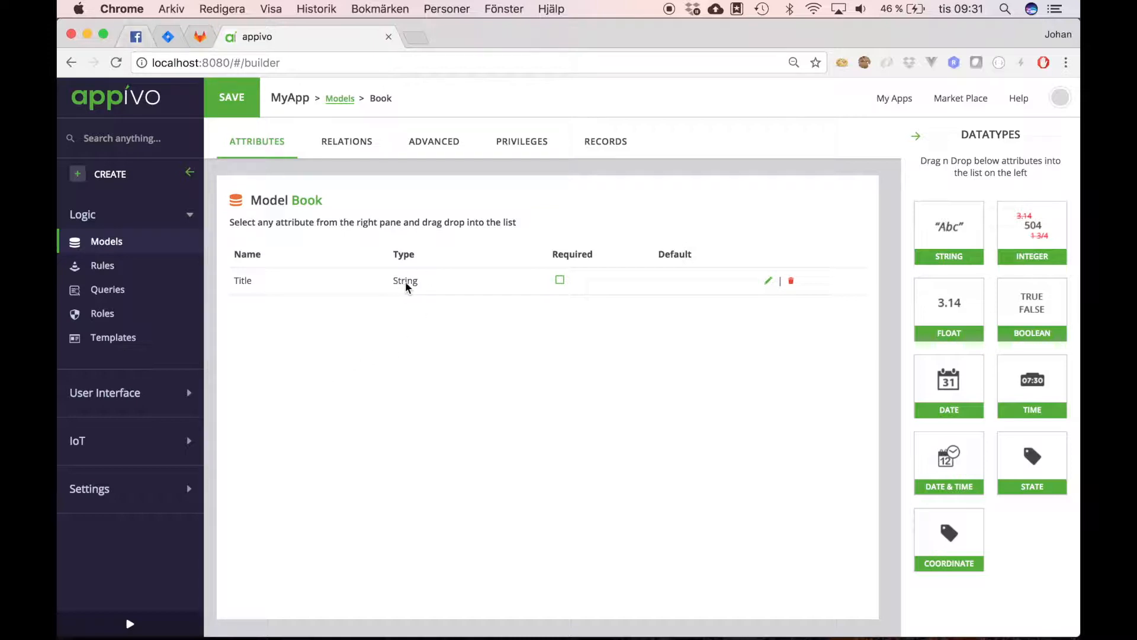
left_click(559, 281)
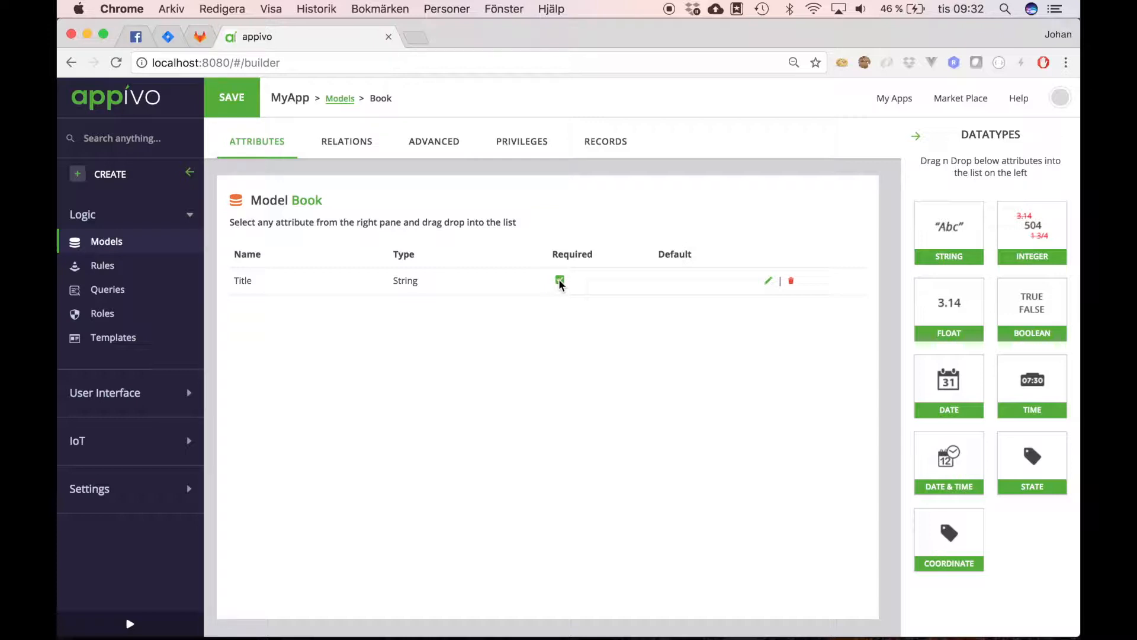
left_click(769, 280)
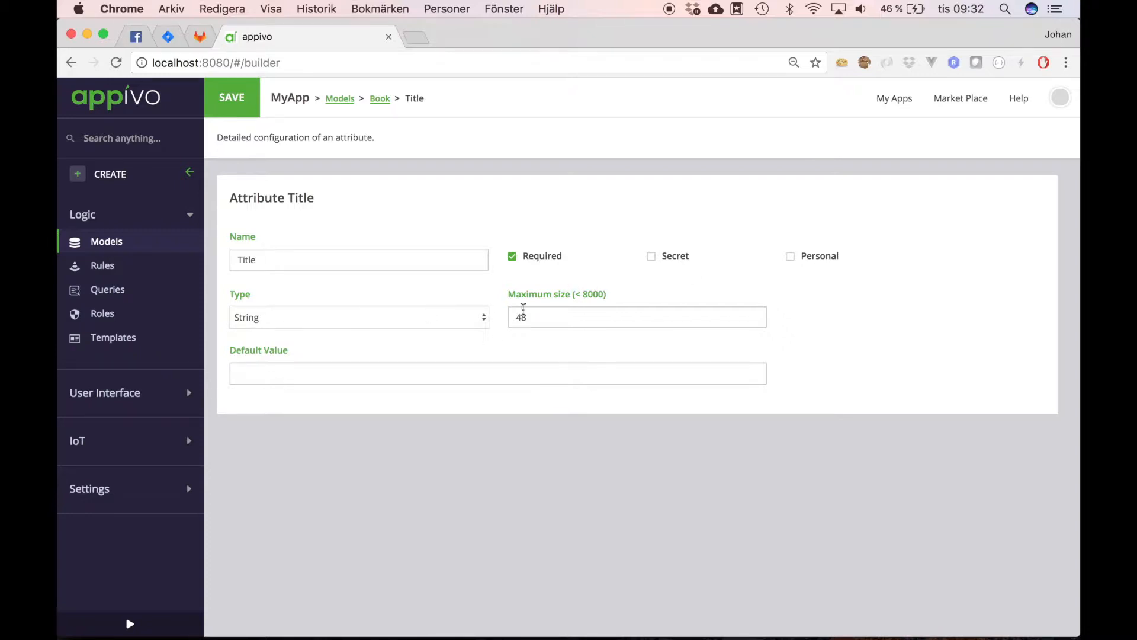
left_click(543, 318)
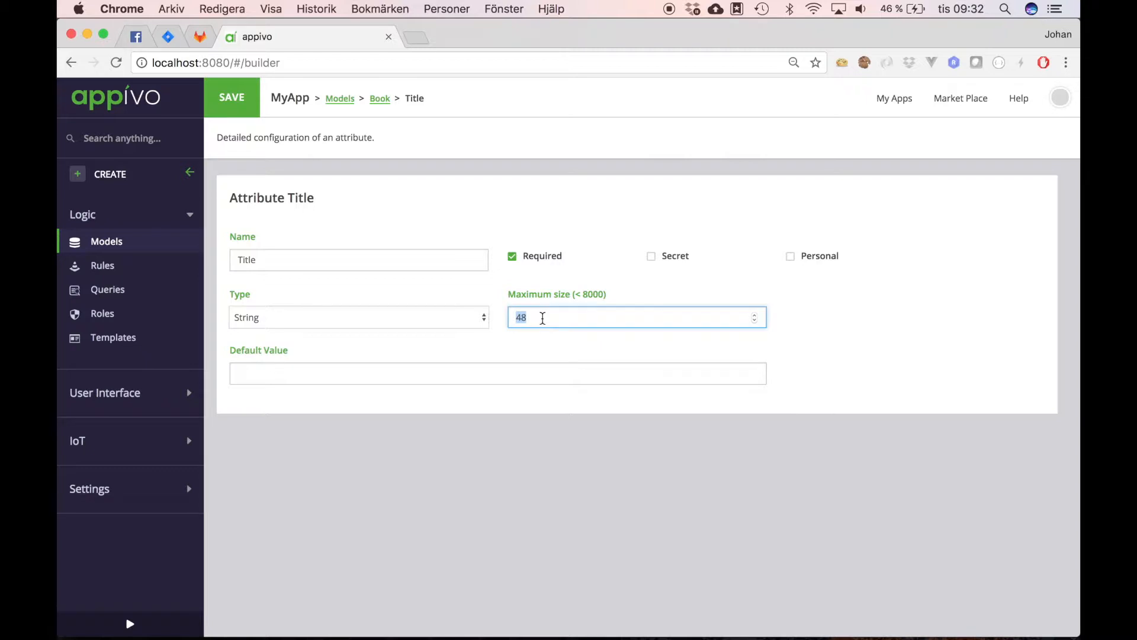
type("100")
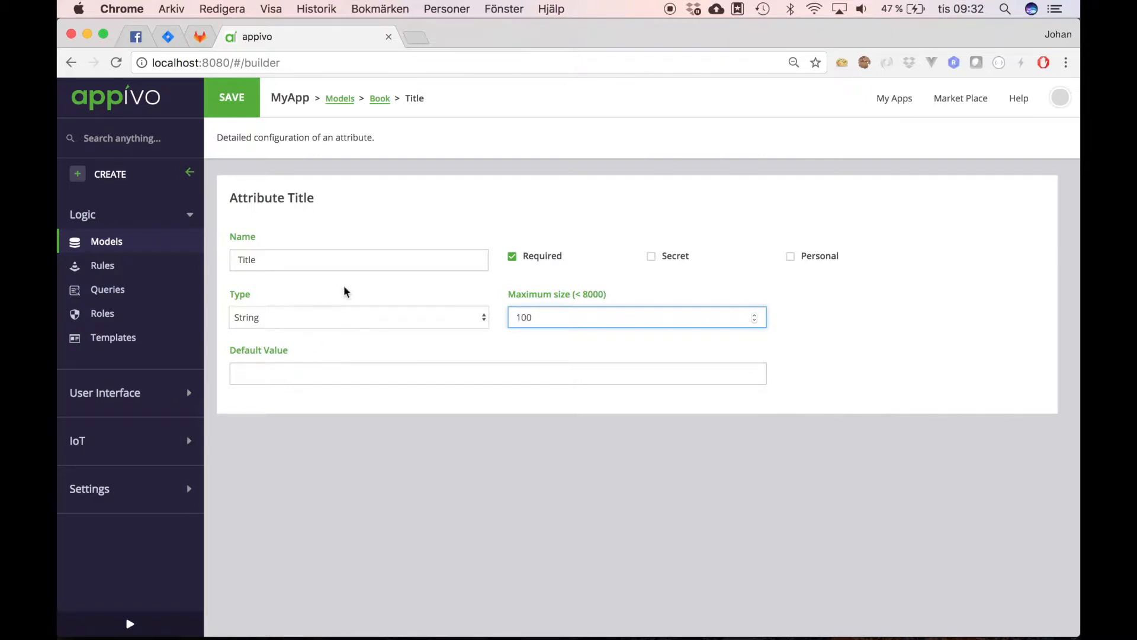
left_click(380, 98)
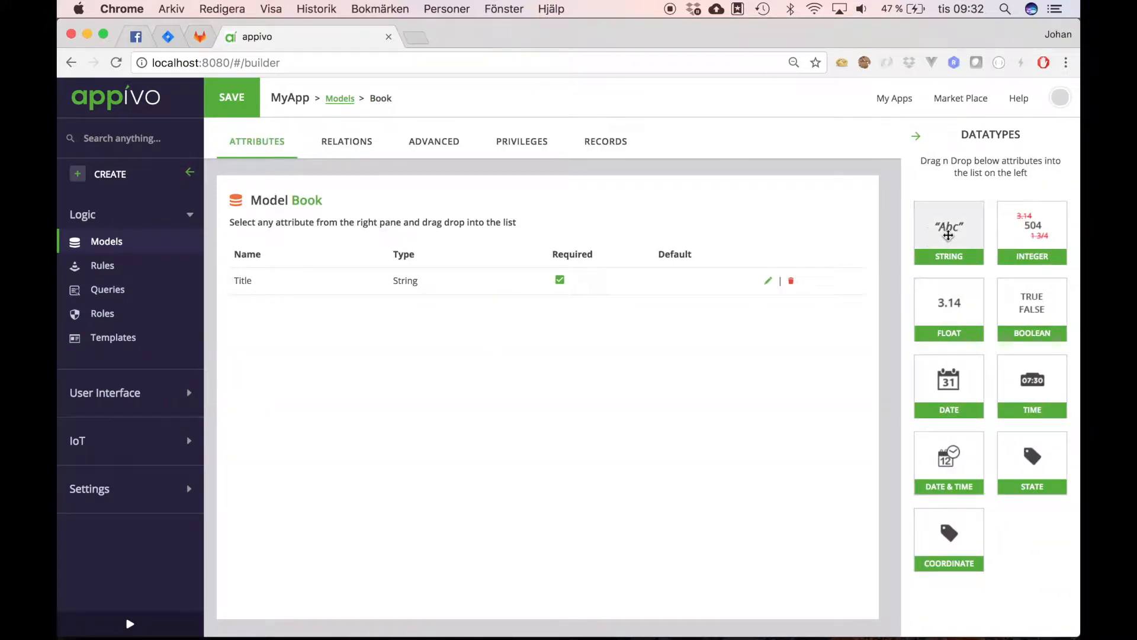
Step: Add a required String attribute Author with maximum size 100
left_click_drag(948, 235, 340, 340)
left_click(269, 309)
type("Author")
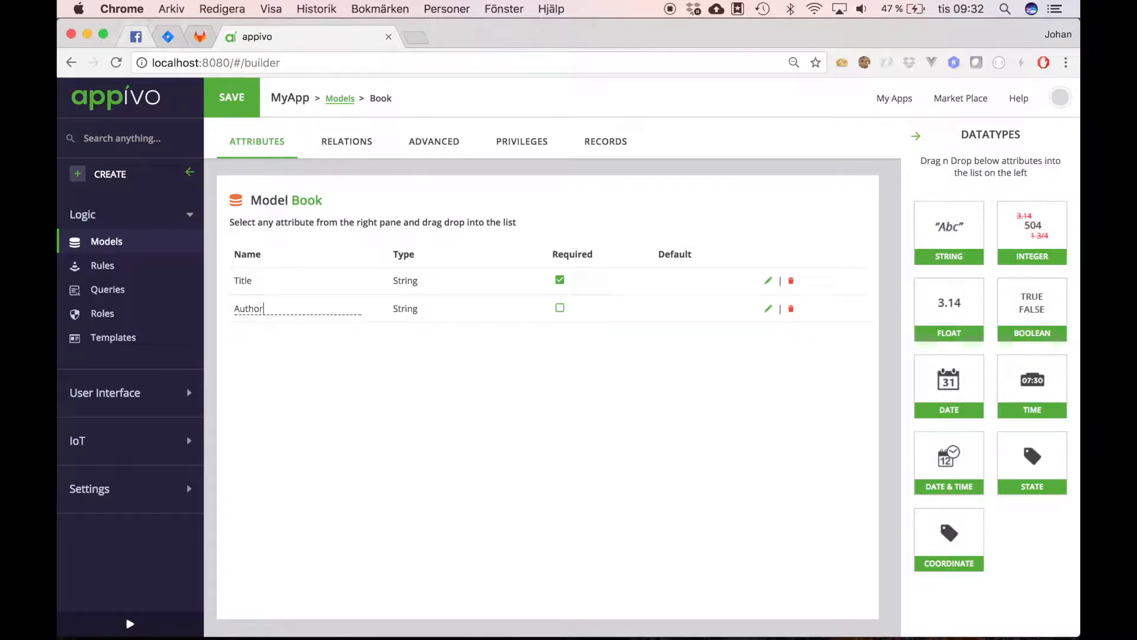
left_click(560, 309)
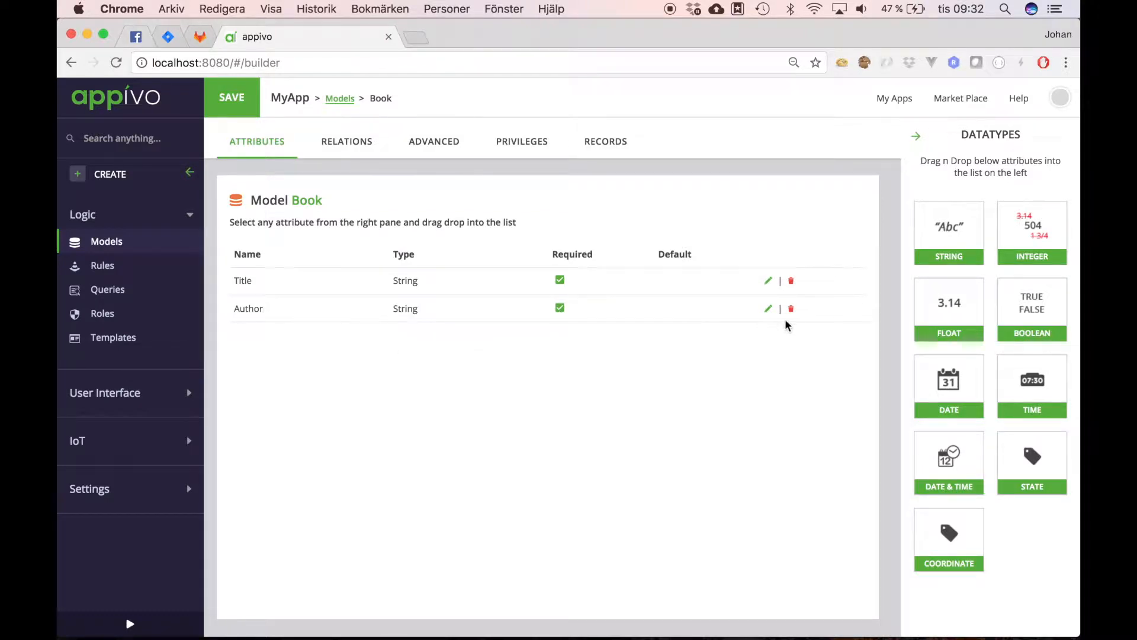
left_click(769, 311)
left_click(548, 316)
double_click(548, 316)
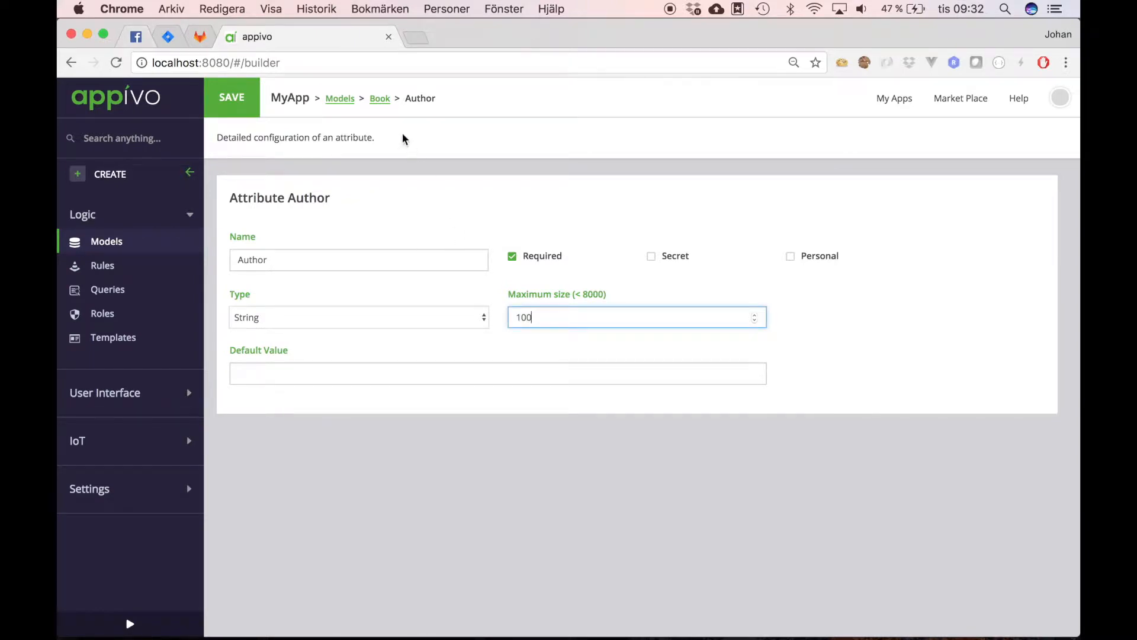
left_click(379, 99)
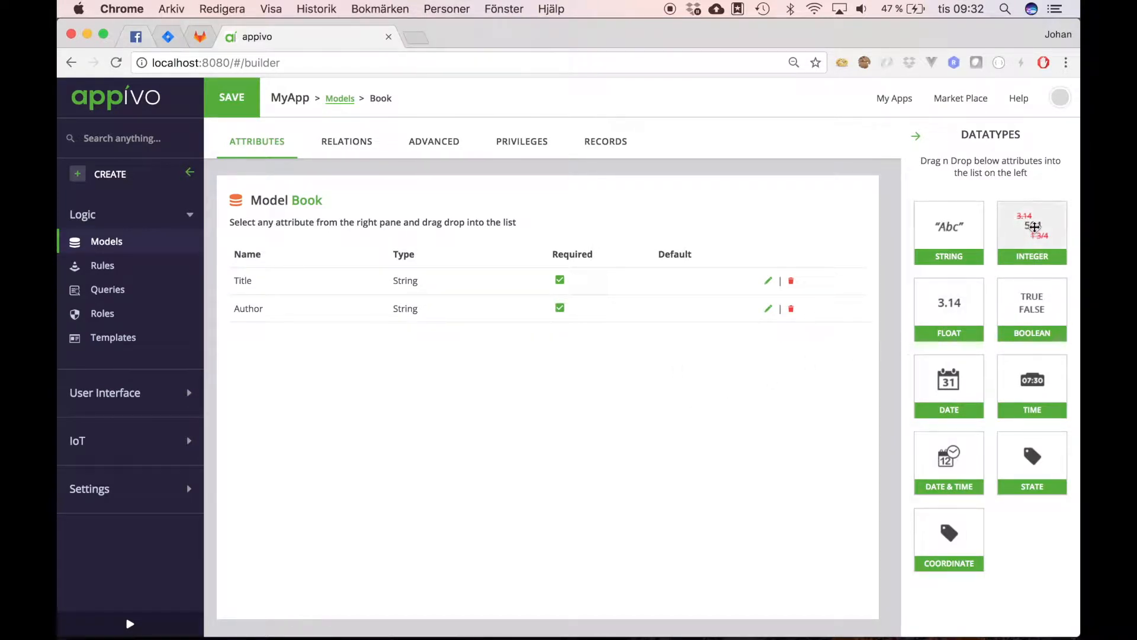
Step: Add a required Integer attribute Published and review its settings
left_click_drag(1034, 227, 288, 361)
double_click(270, 335)
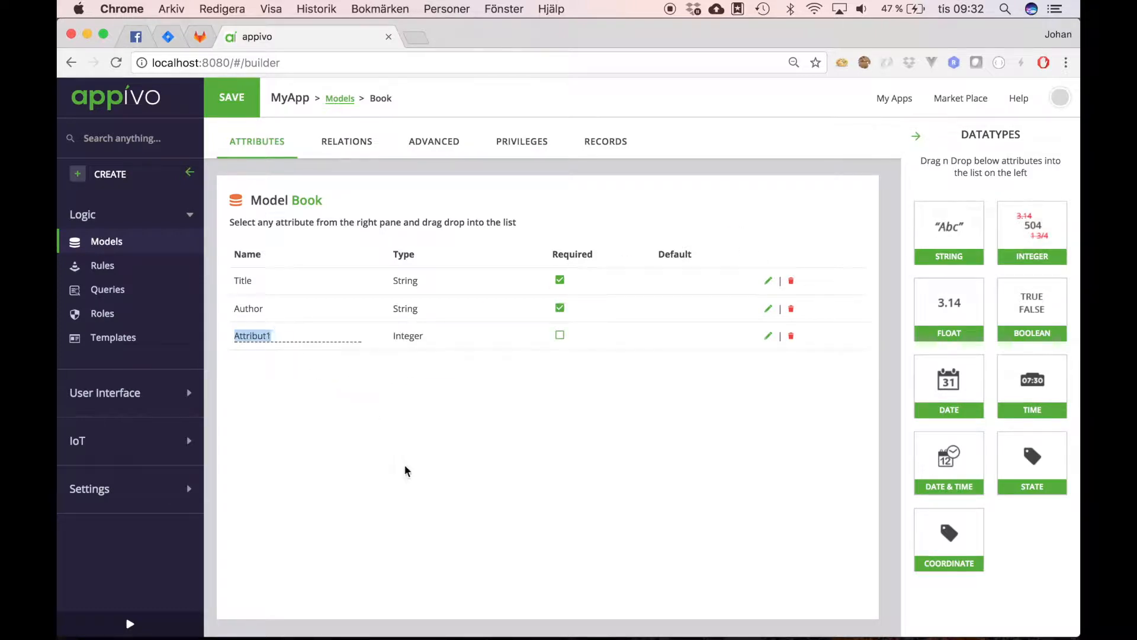
type("Published")
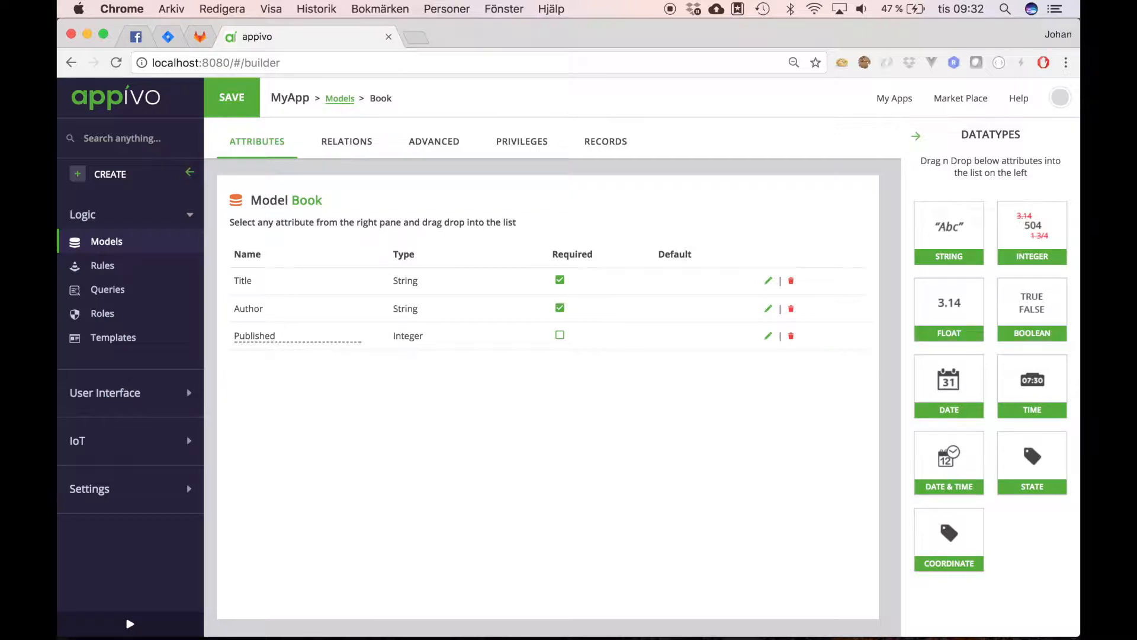
key("Return")
left_click(559, 335)
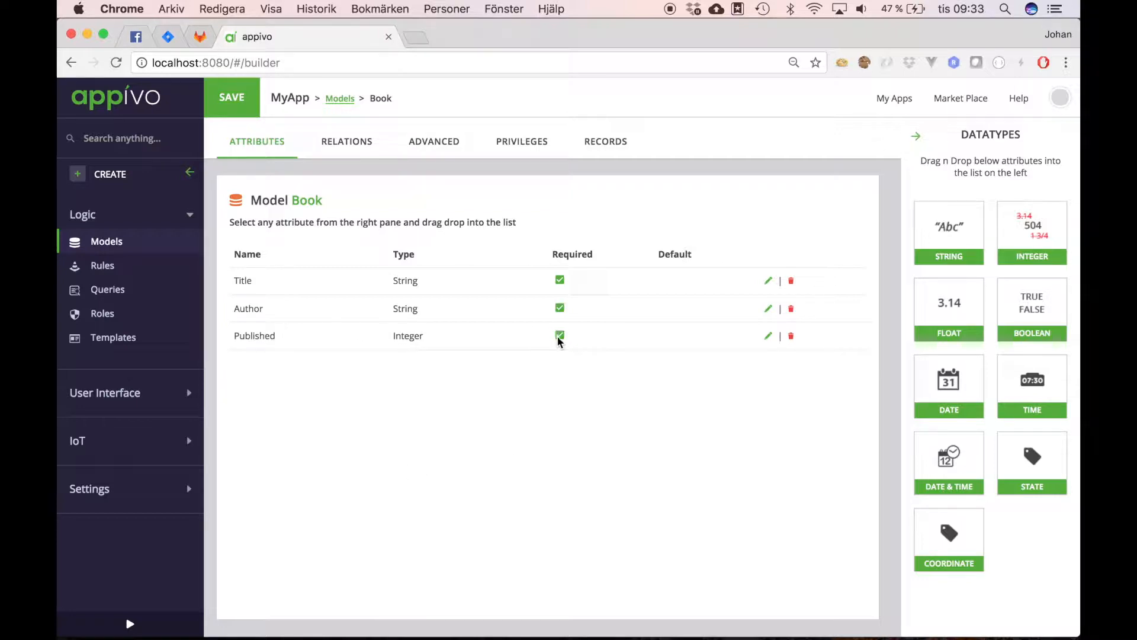
left_click(768, 335)
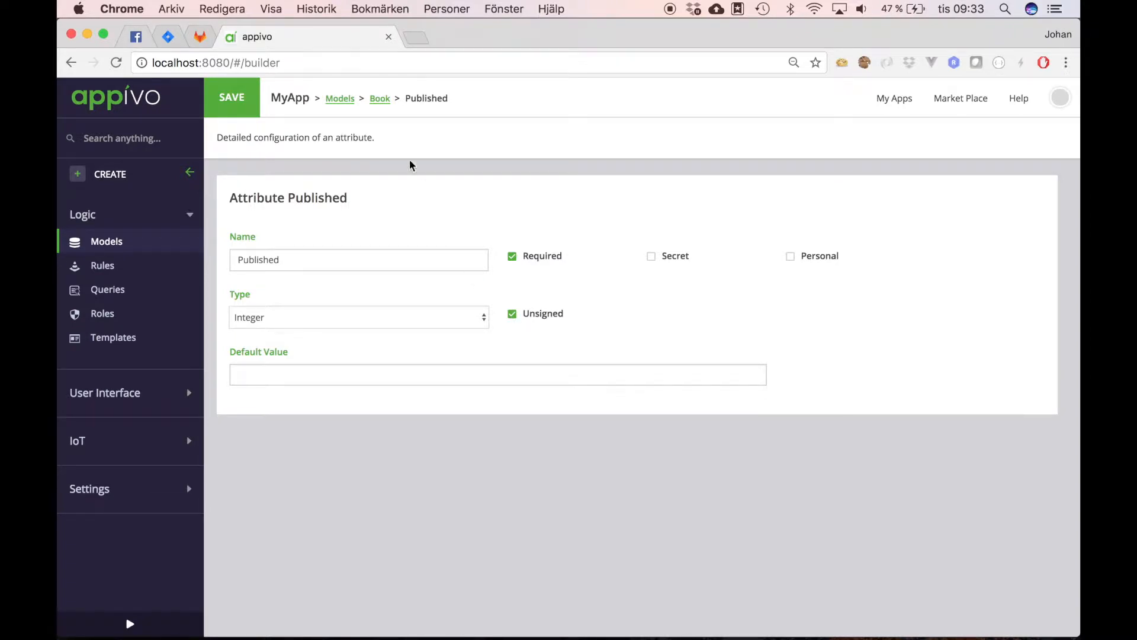
left_click(380, 100)
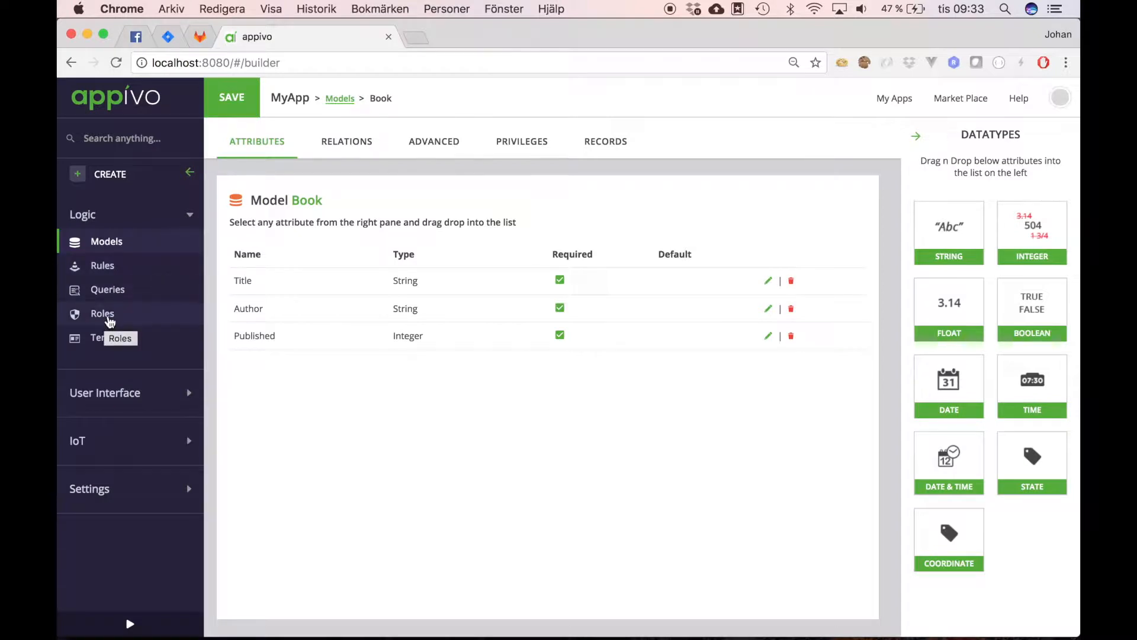
Step: Create a role named Admin and grant it all permissions on Book
left_click(110, 321)
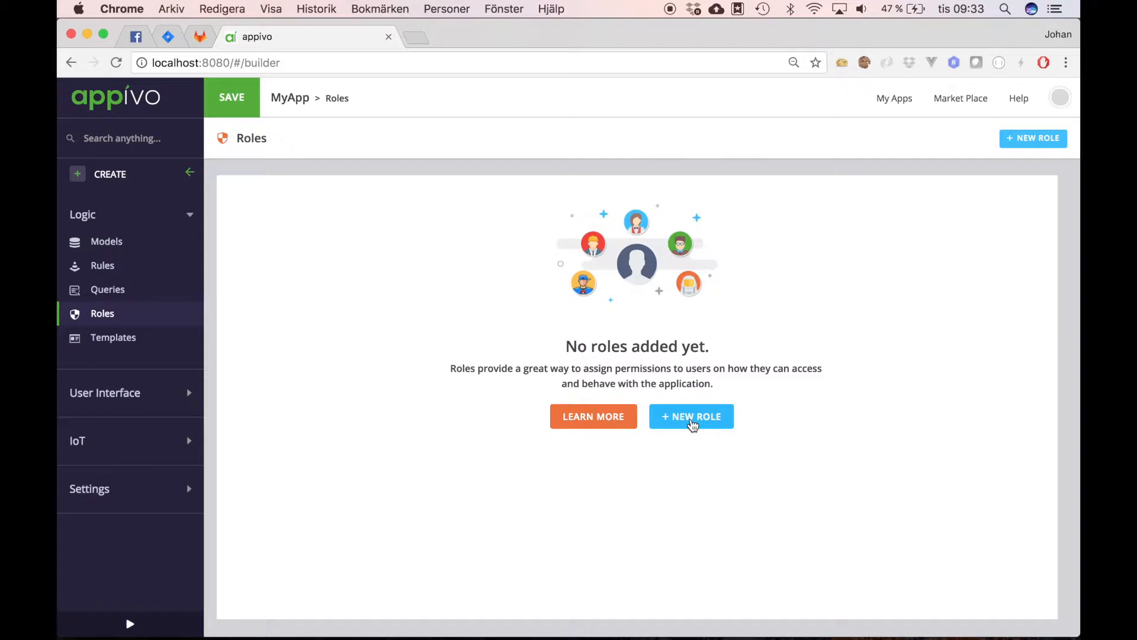
left_click(691, 421)
left_click(320, 196)
type("Admin")
key("Return")
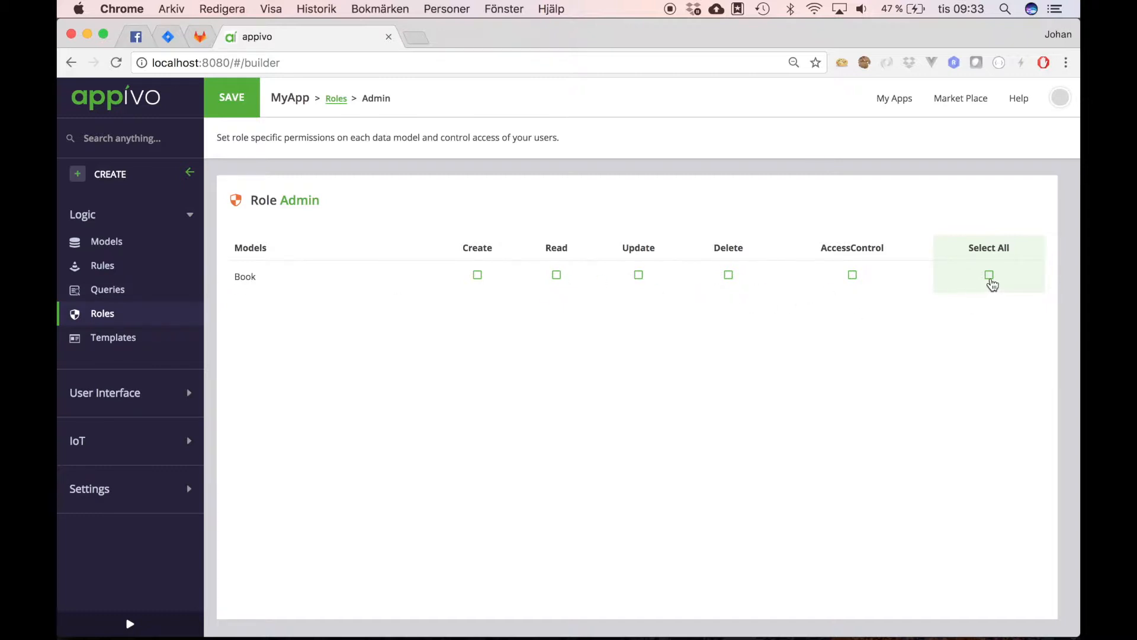
left_click(989, 275)
Step: Create a Web interface named 'web', open it, and start a new view
left_click(107, 395)
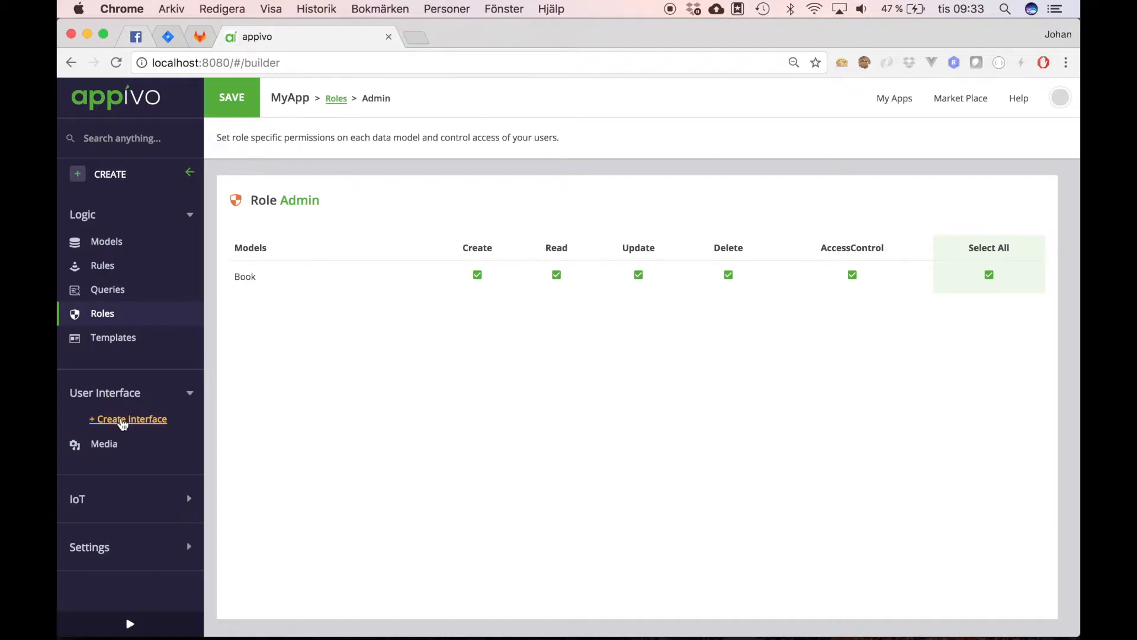
left_click(122, 421)
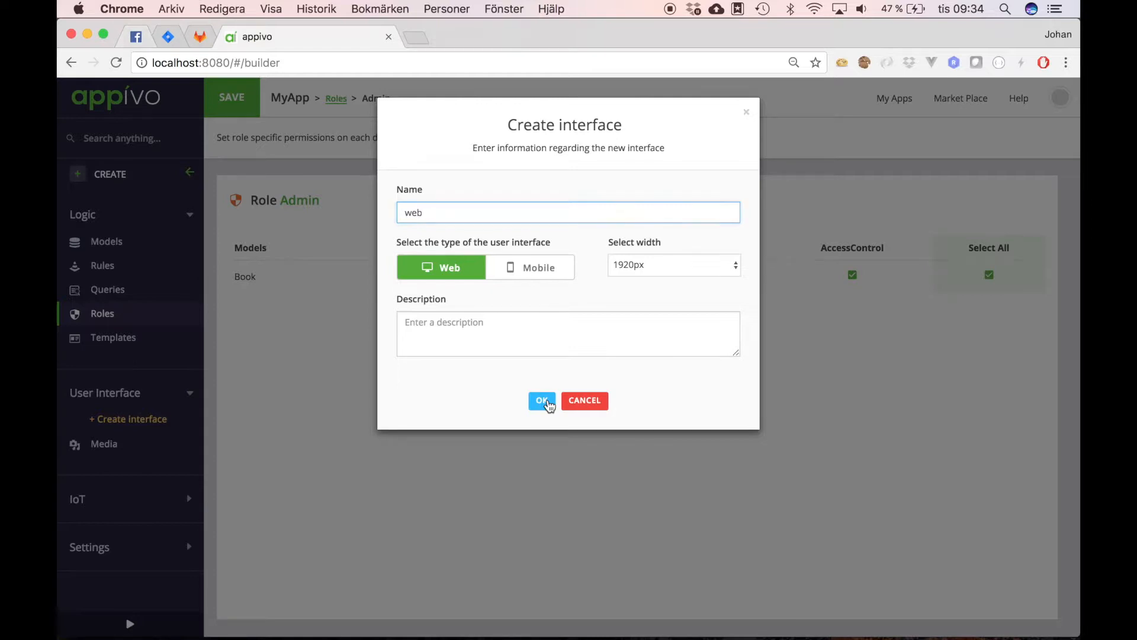
left_click(548, 404)
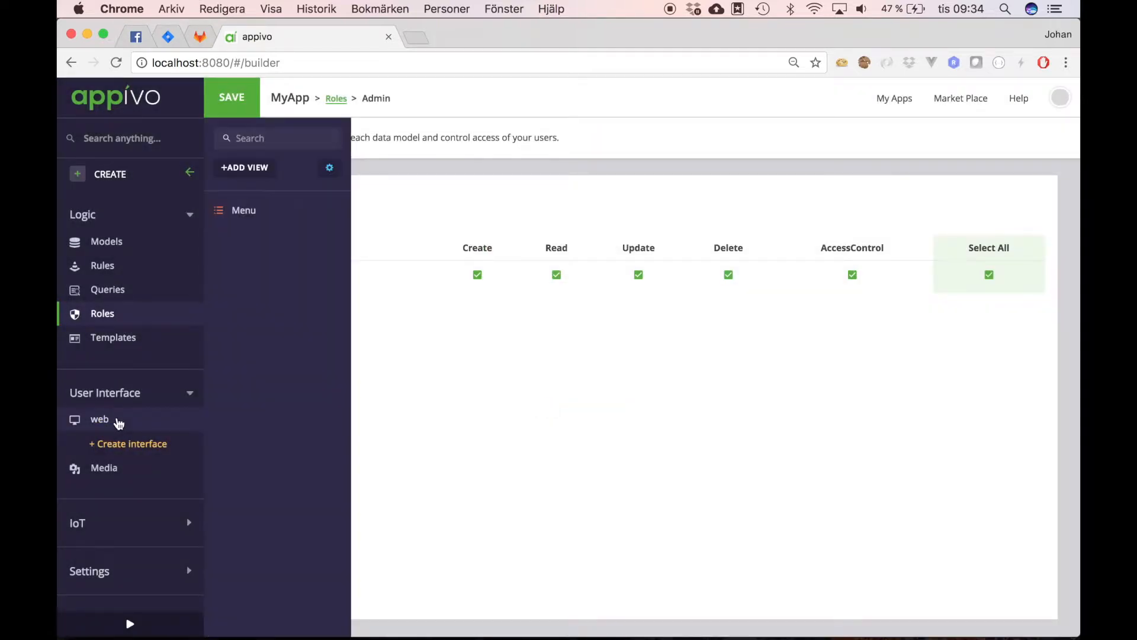
left_click(120, 421)
left_click(282, 260)
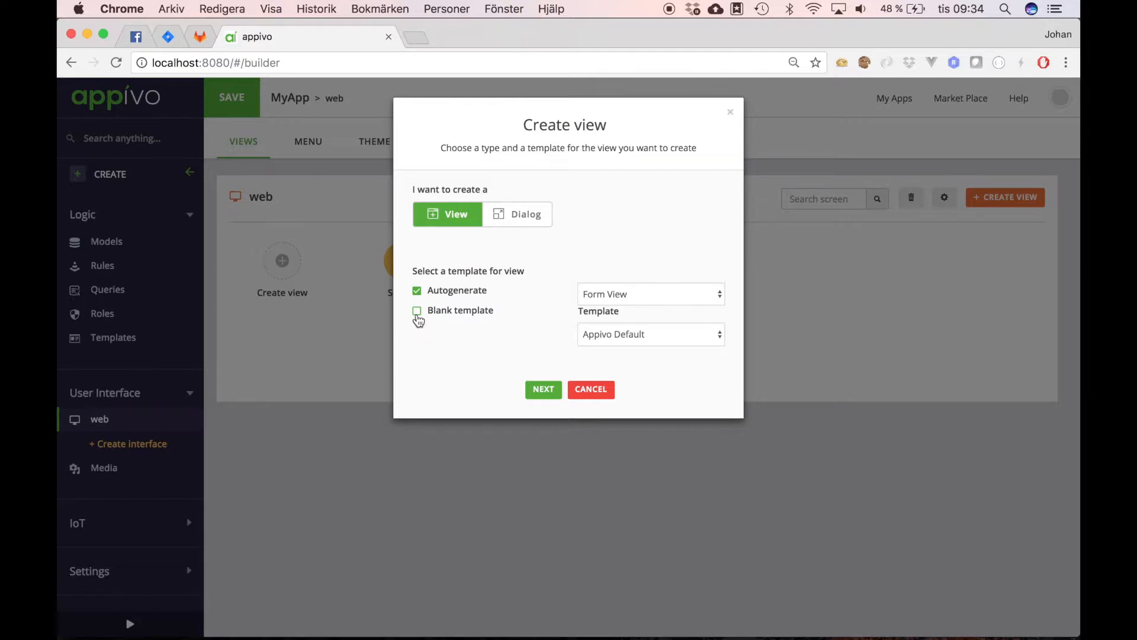
Step: Choose the Blank template and keep the Blank view layout
left_click(417, 311)
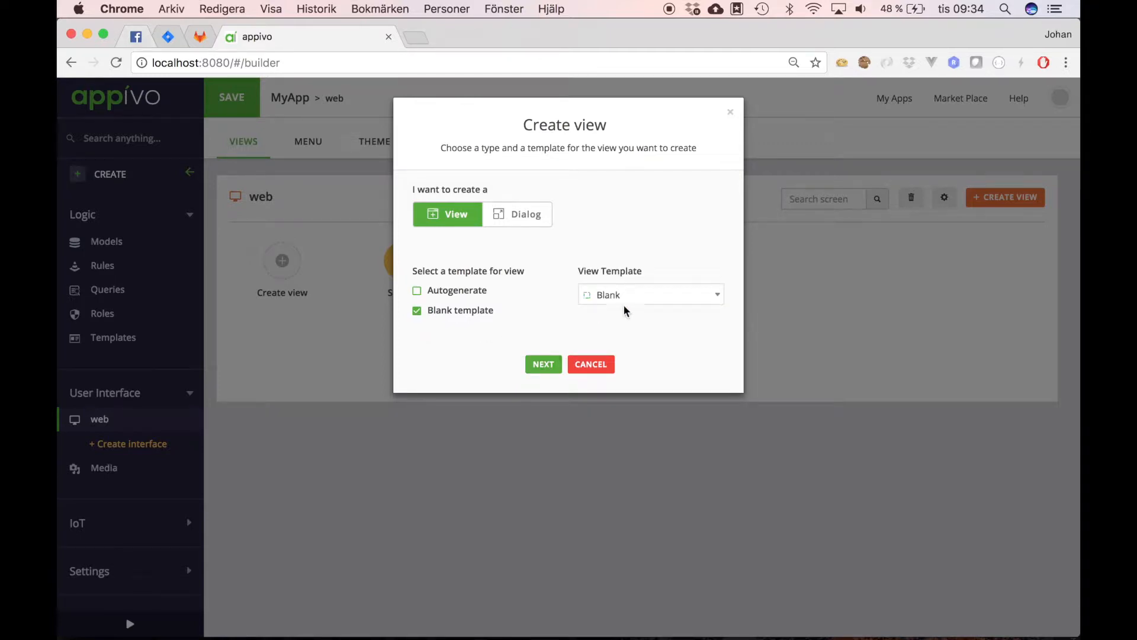
left_click(637, 297)
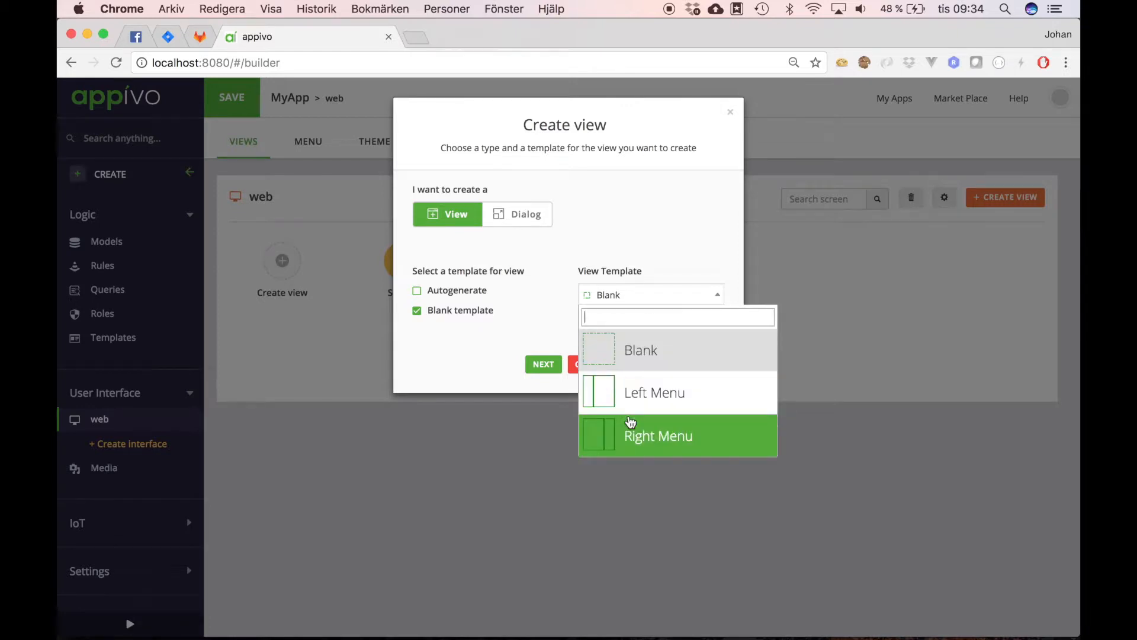
scroll(631, 421, "down", 4)
scroll(631, 422, "up", 3)
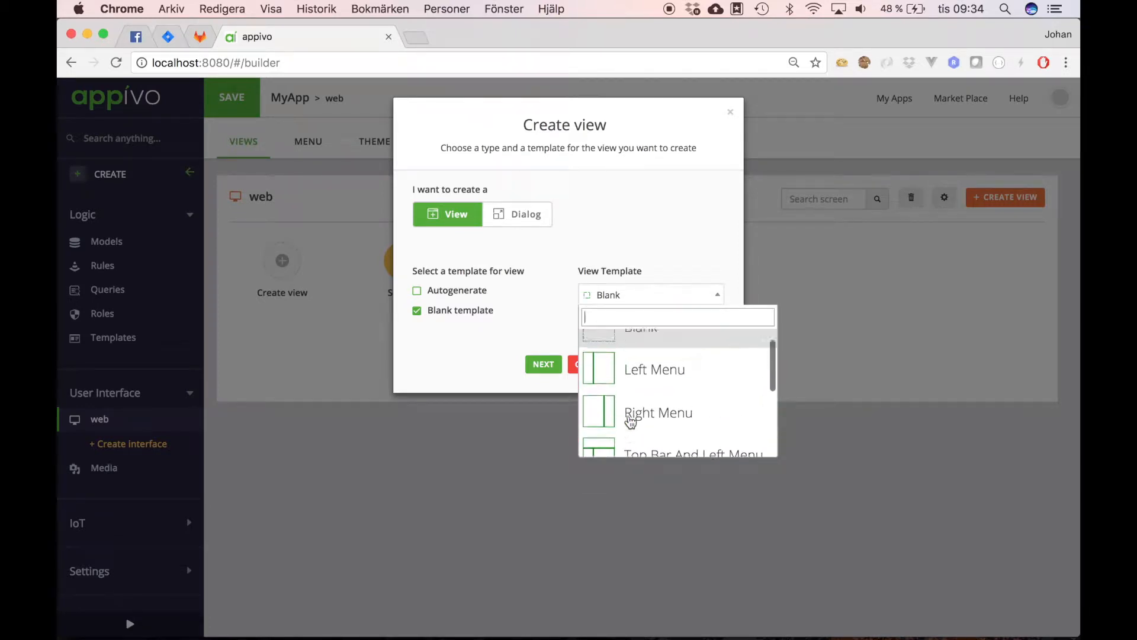
scroll(630, 421, "up", 1)
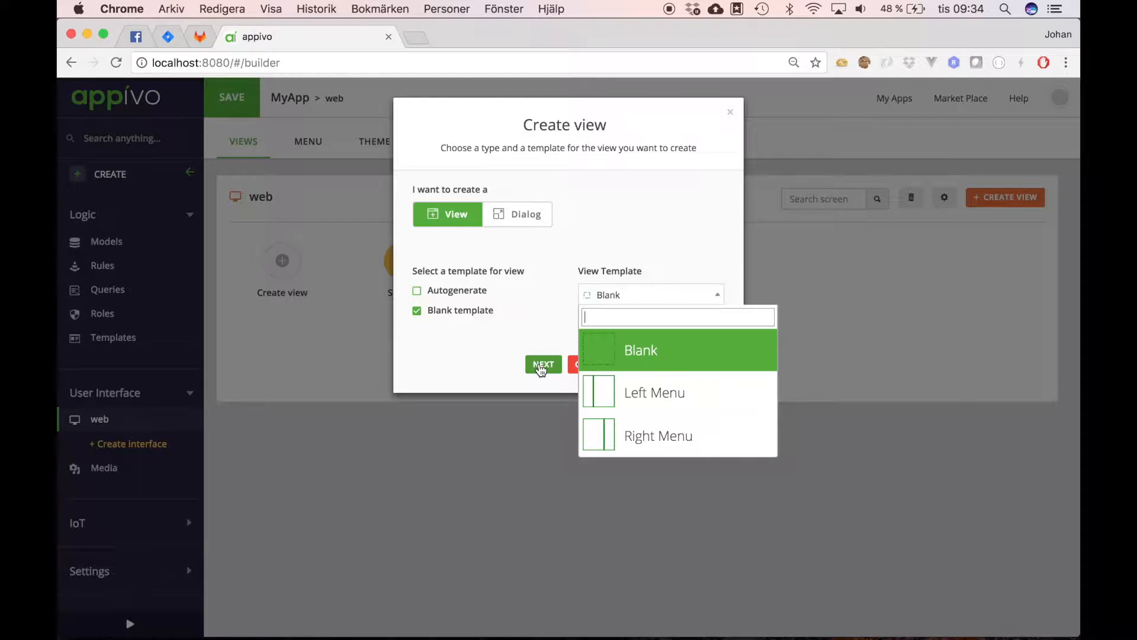
left_click(541, 365)
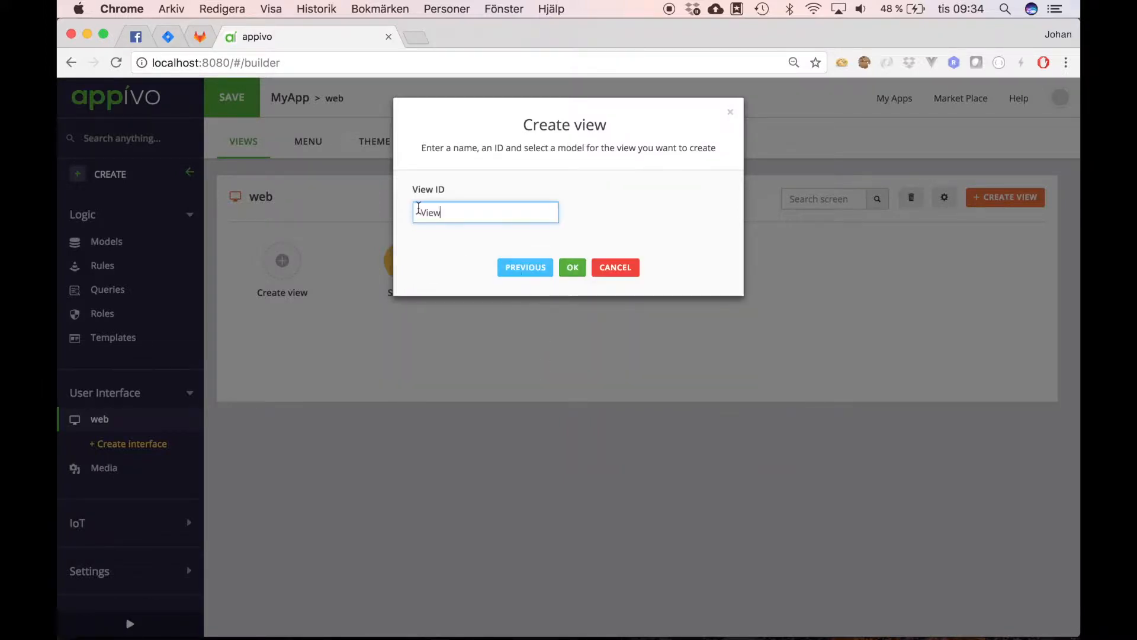
Step: Set the View ID to CreateBook, create the view, and show its Forms panel
double_click(461, 218)
type("Crea")
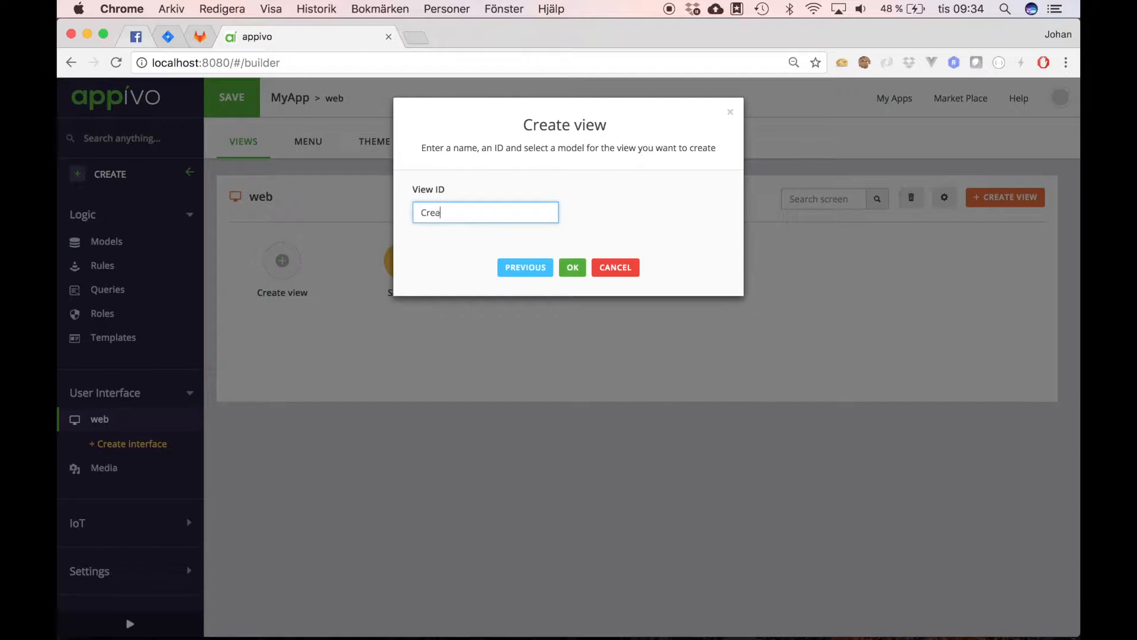
type("teBook")
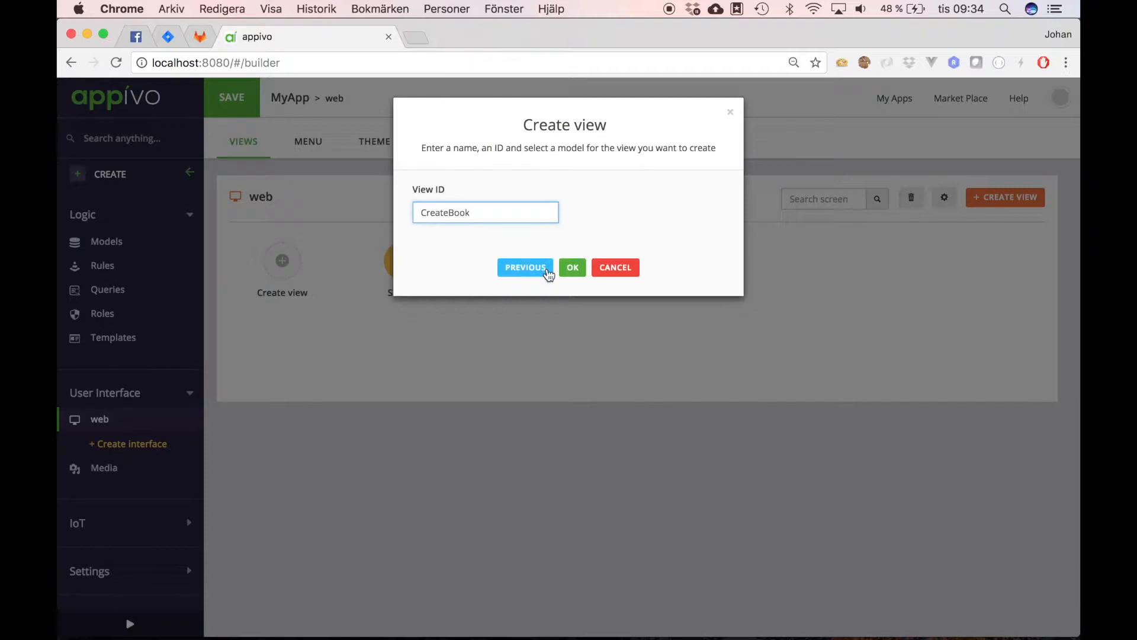
left_click(574, 271)
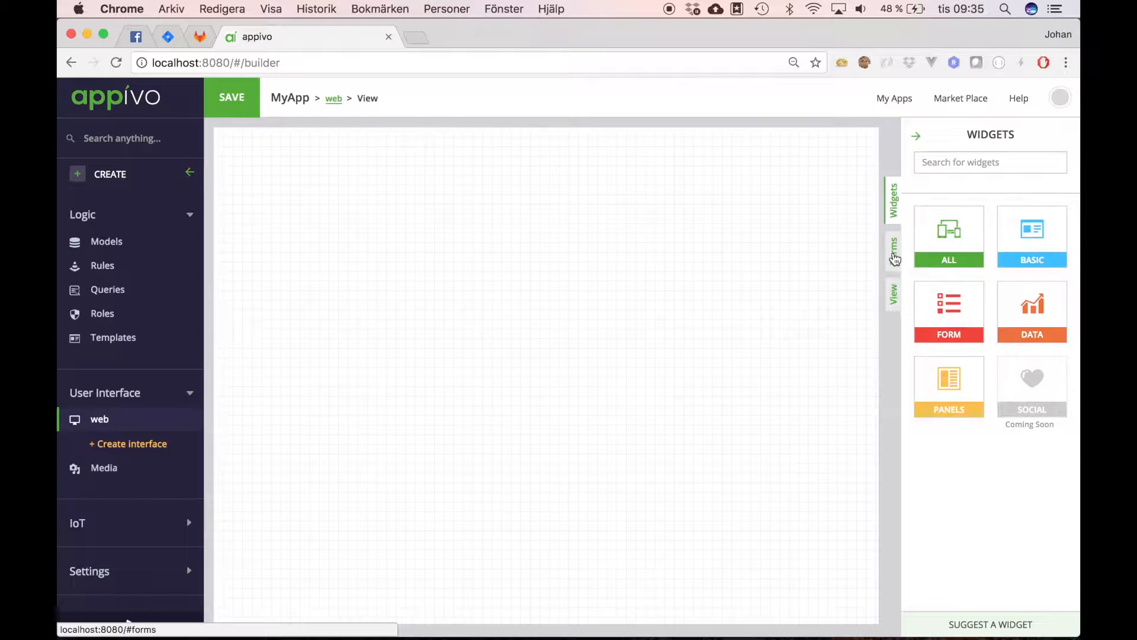
left_click(895, 259)
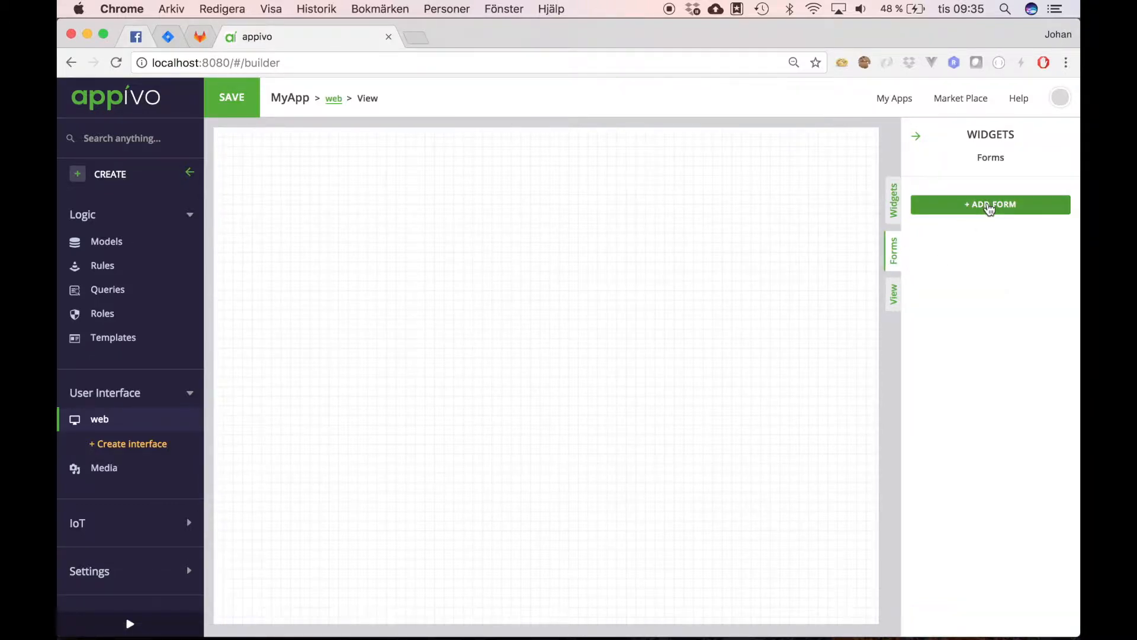
Step: Add a form named BookForm bound to the Book model
left_click(990, 207)
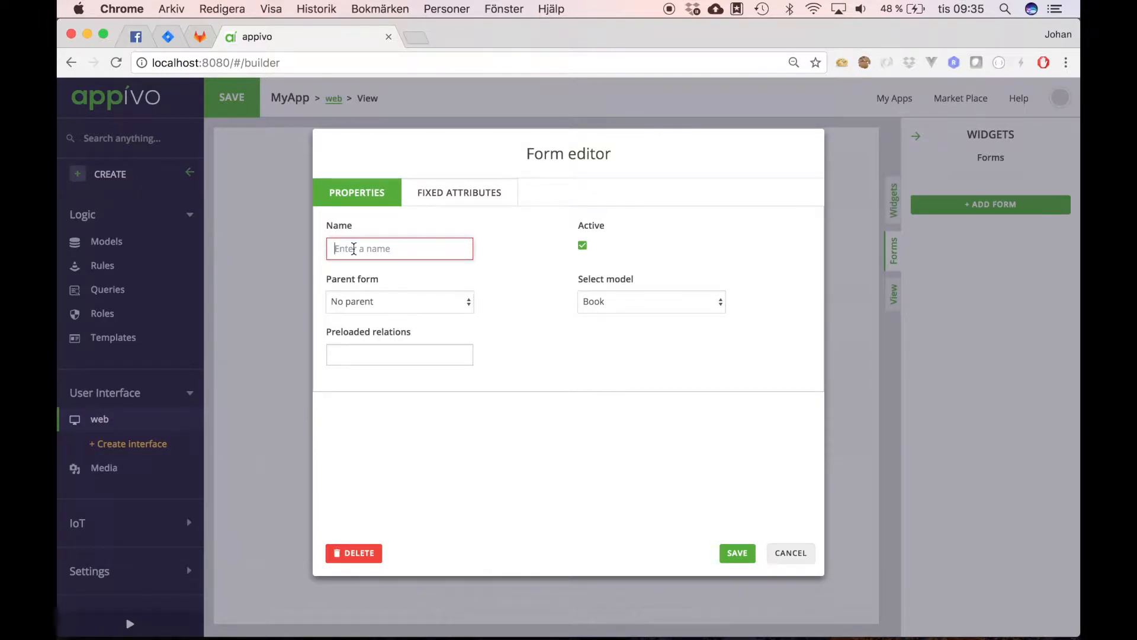
type("BookForm")
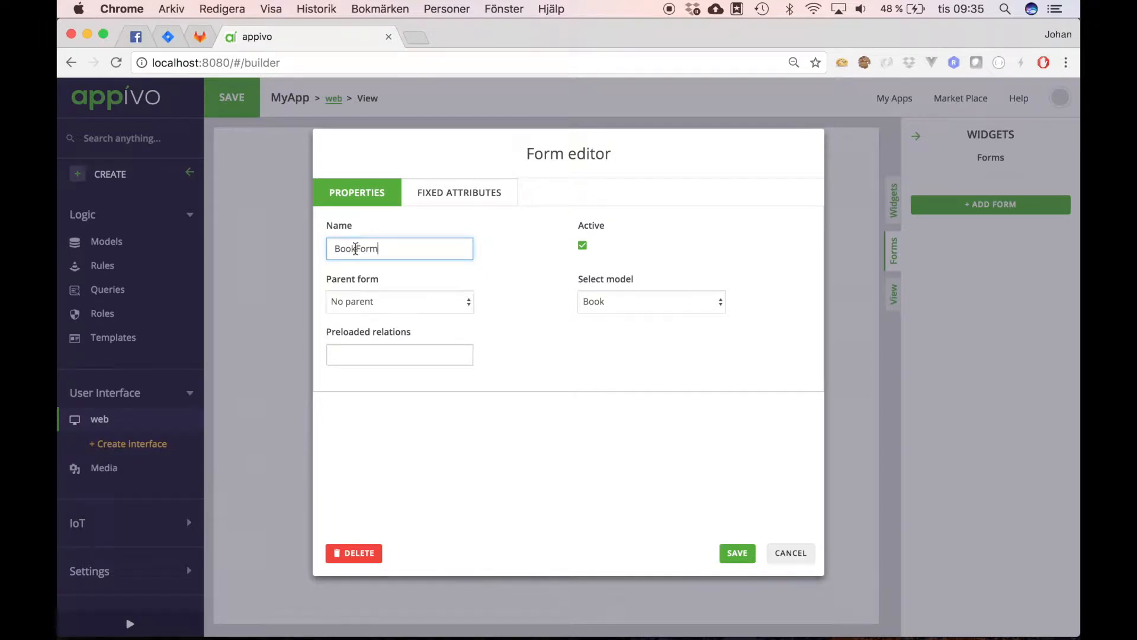
left_click(680, 308)
left_click(679, 302)
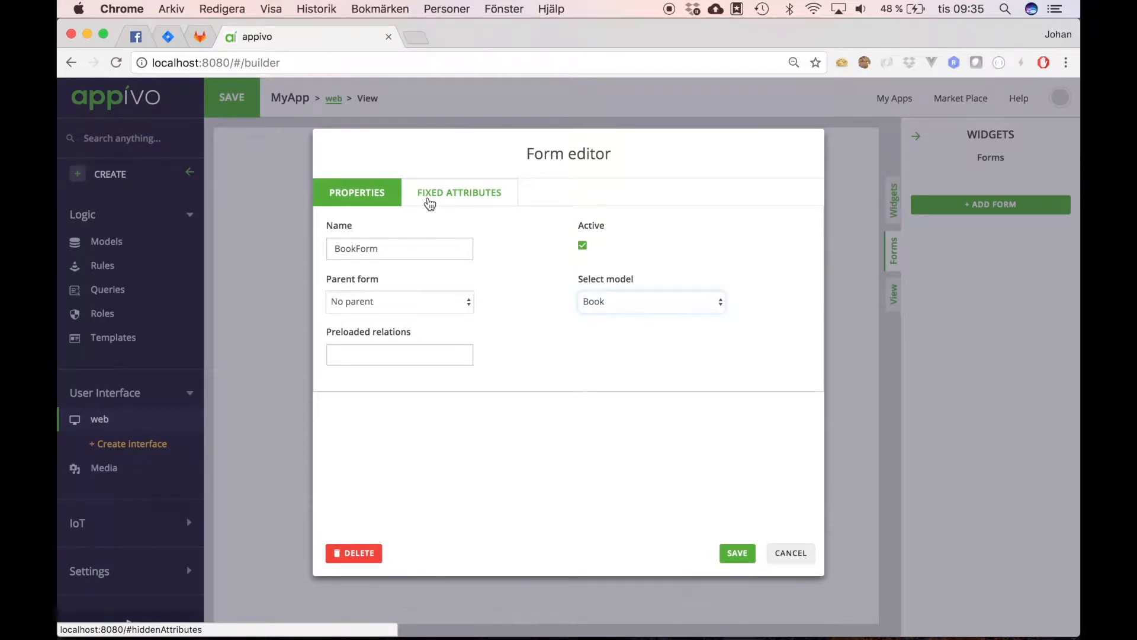
Step: Leave Published with no fixed attribute value and save BookForm
left_click(463, 203)
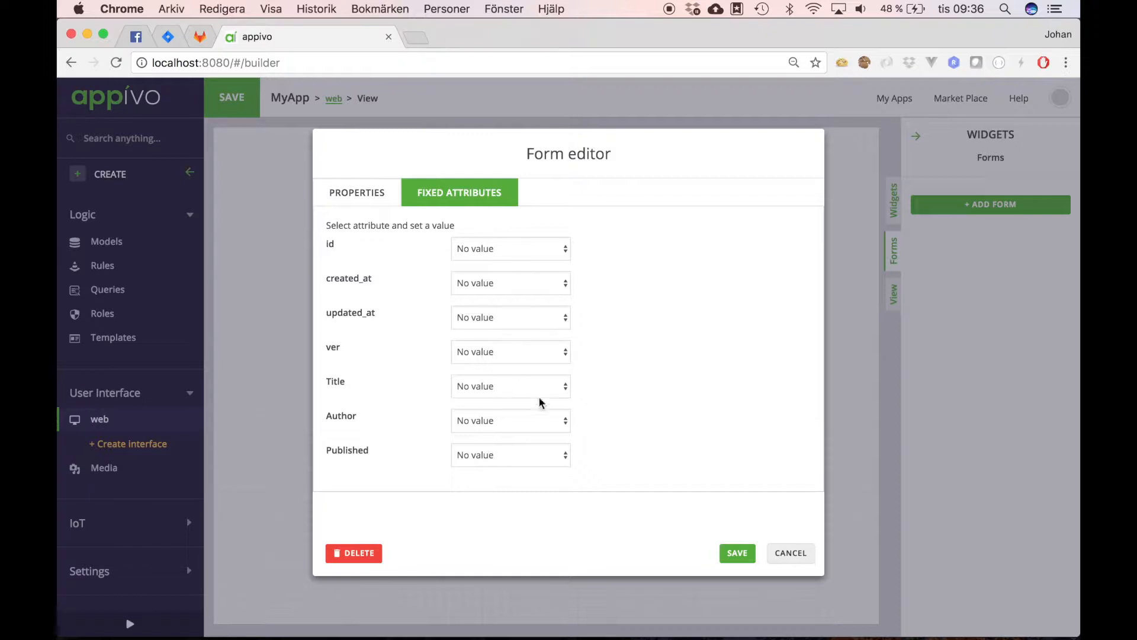
left_click(564, 457)
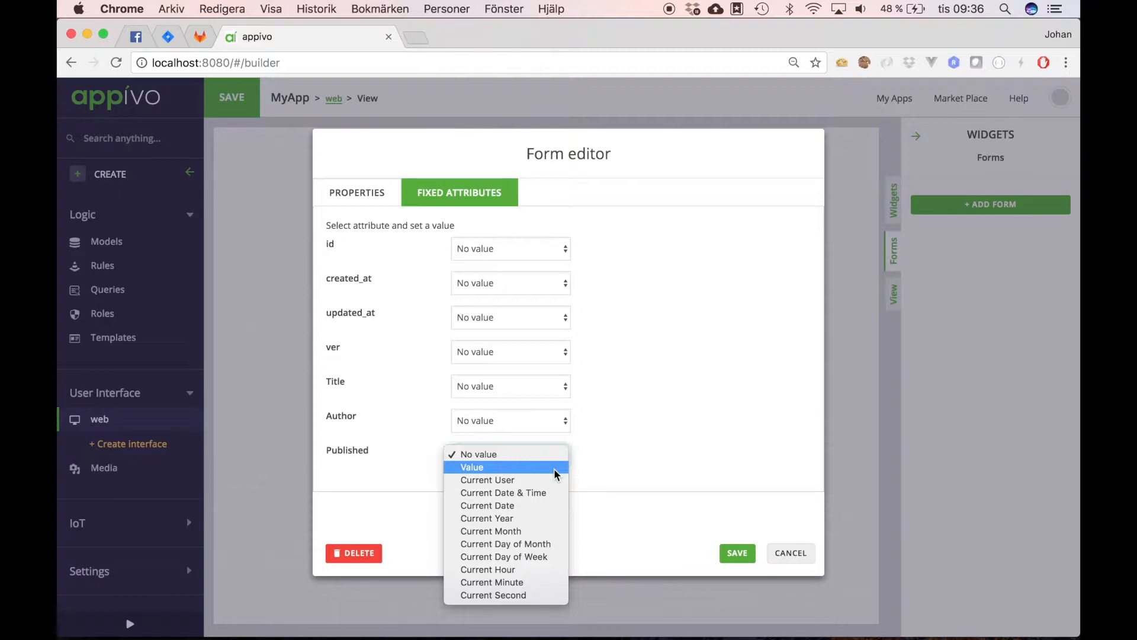
left_click(554, 469)
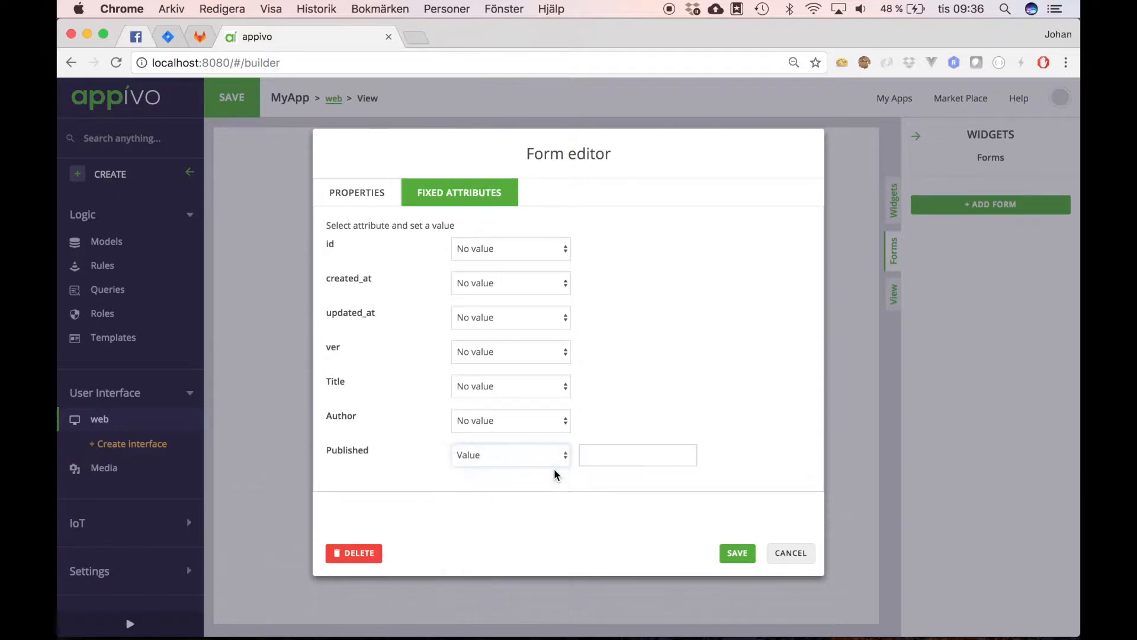
left_click(585, 456)
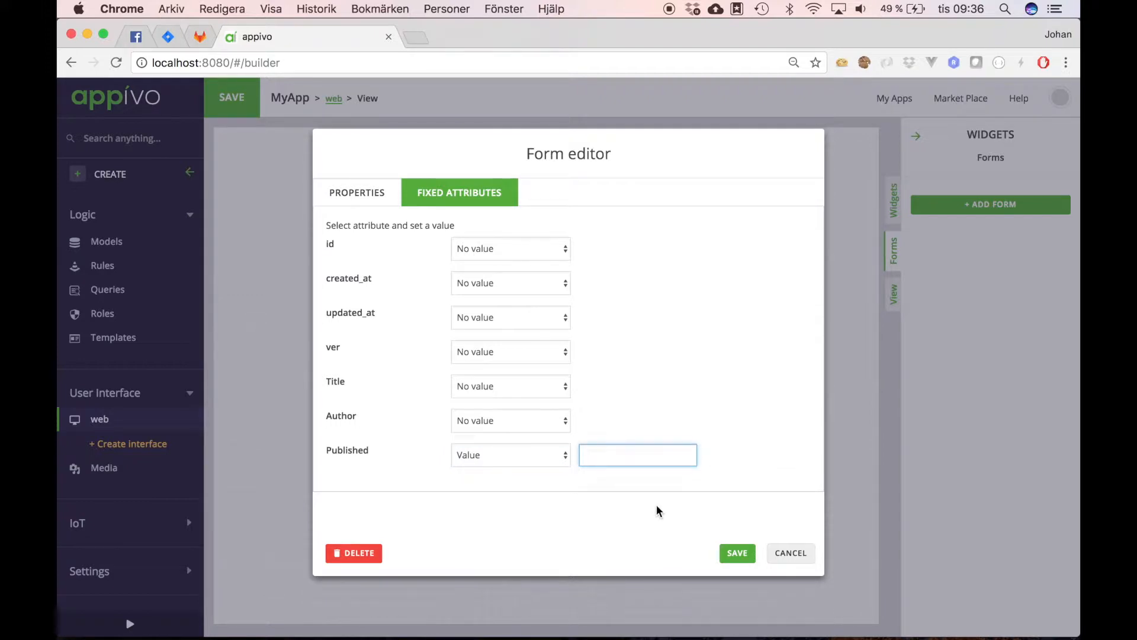
type("1972")
left_click(565, 453)
left_click(552, 440)
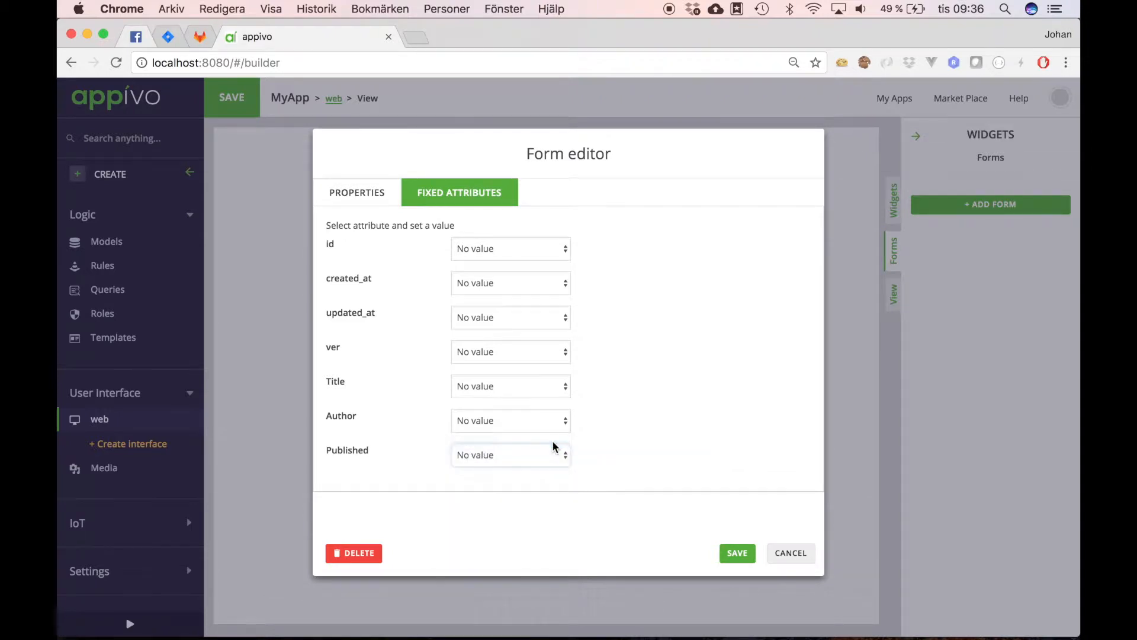
left_click(356, 193)
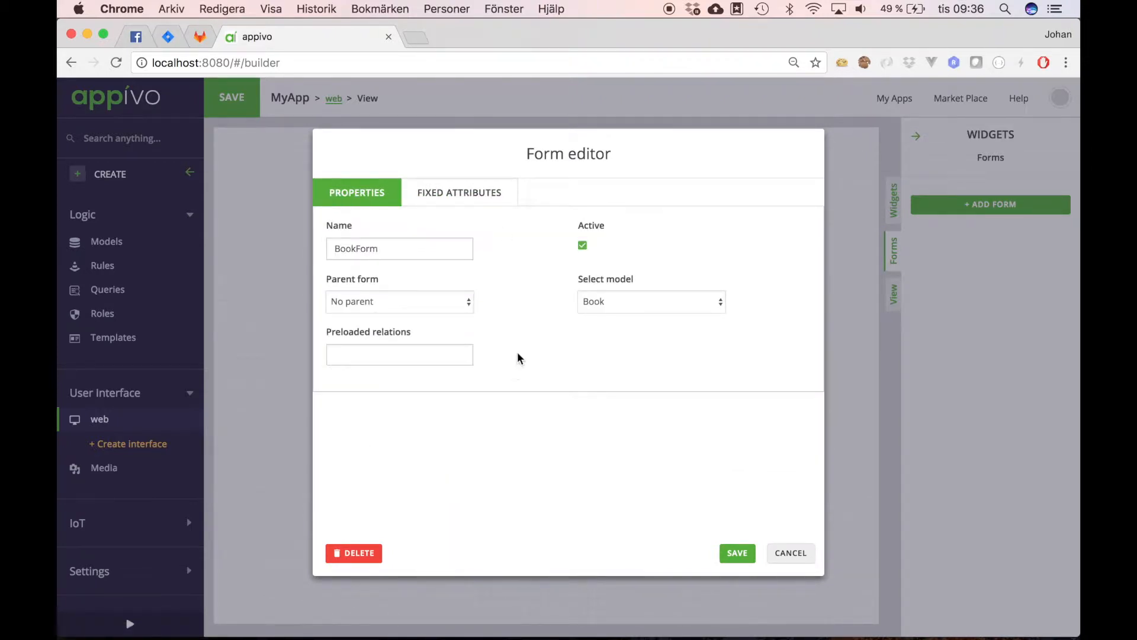
left_click(737, 553)
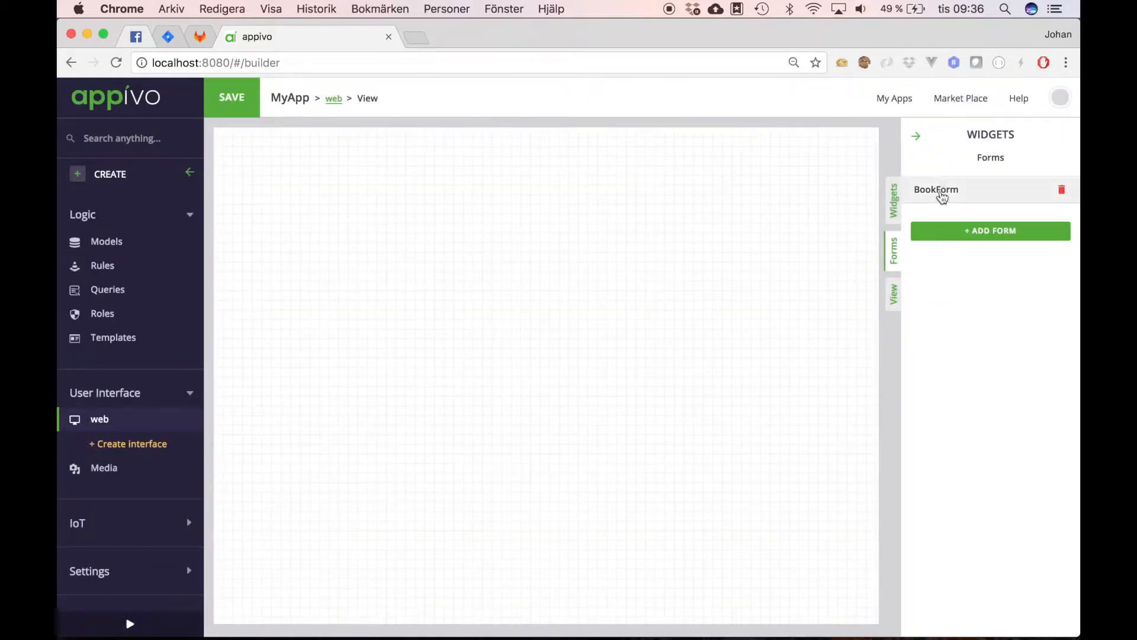
Step: Show the Form widget category and scroll through its TextField, NumberField, DateField and other widgets
left_click(896, 204)
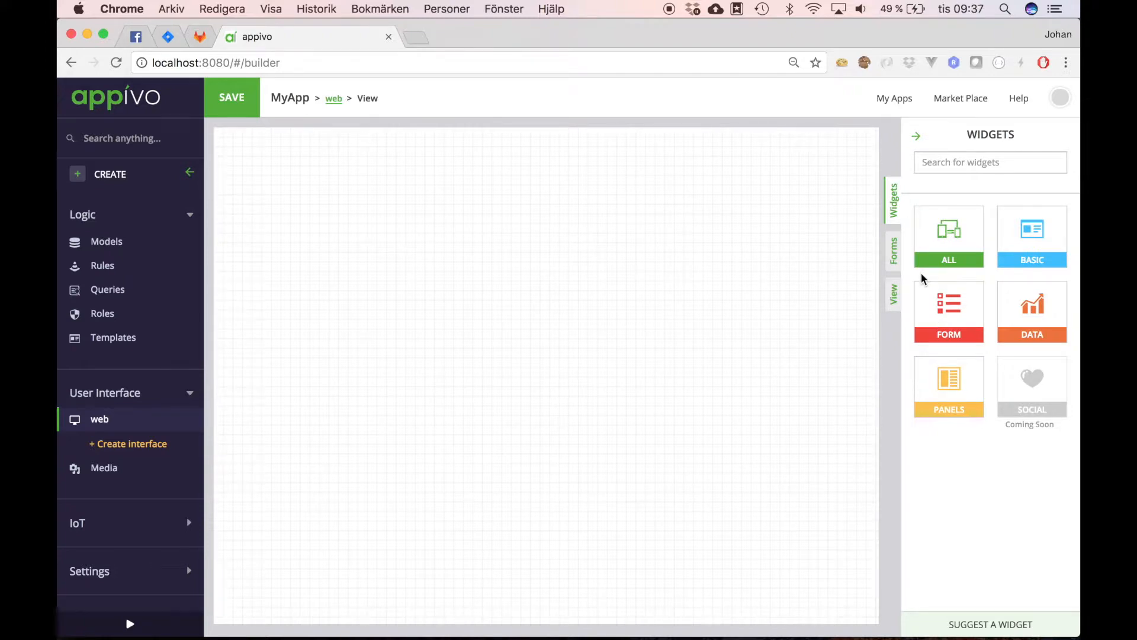
left_click(951, 309)
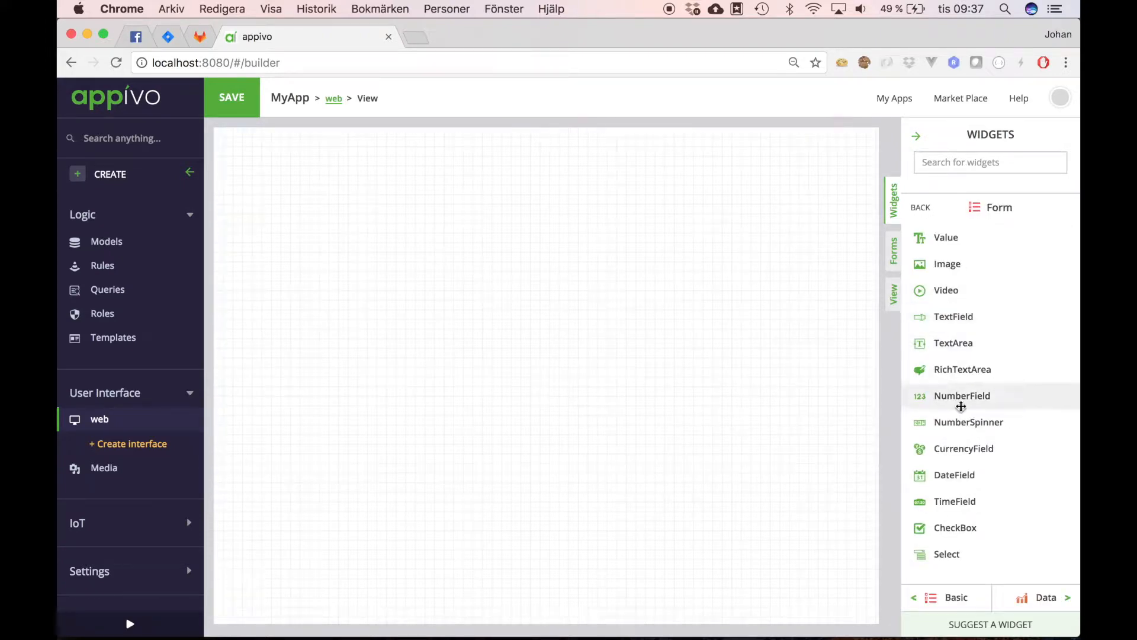
scroll(963, 429, "down", 3)
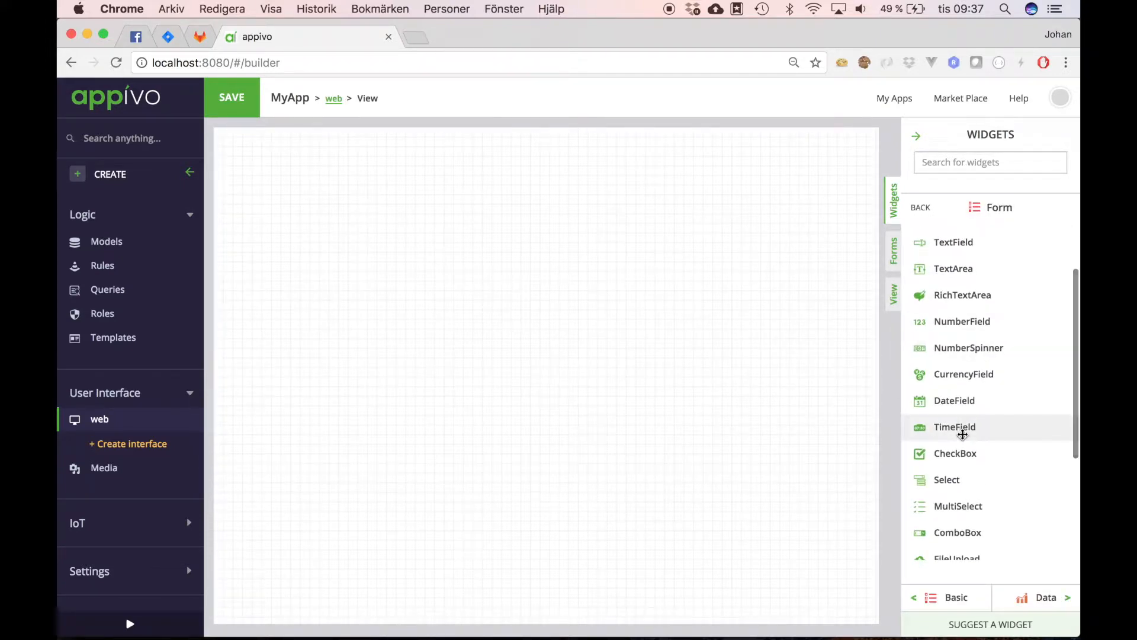
scroll(963, 434, "down", 7)
scroll(962, 434, "up", 10)
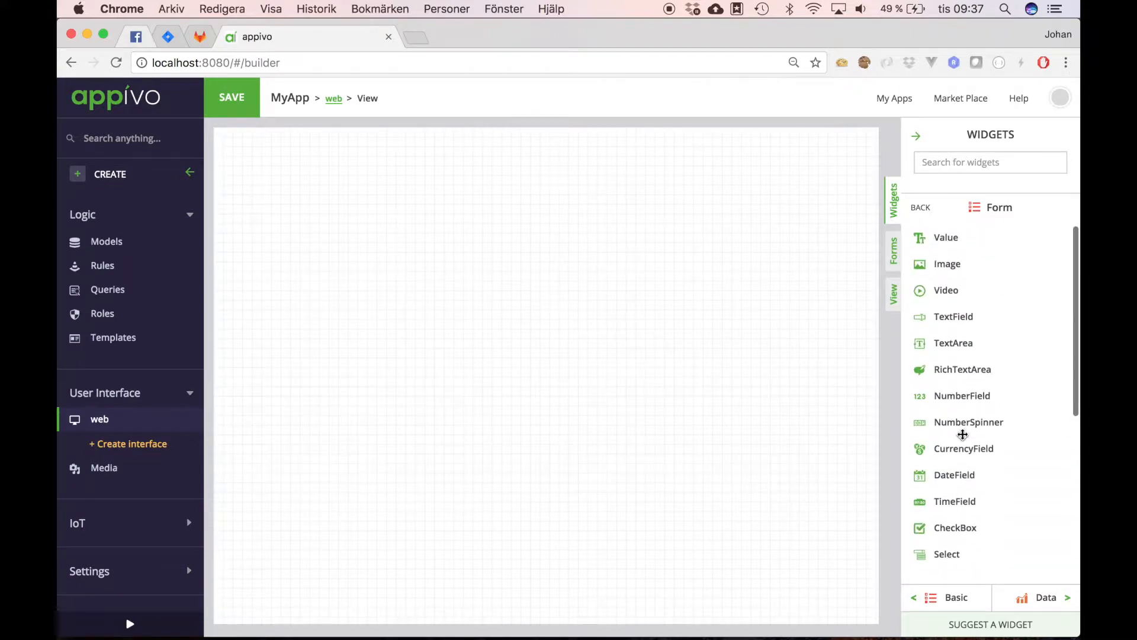
scroll(963, 435, "down", 3)
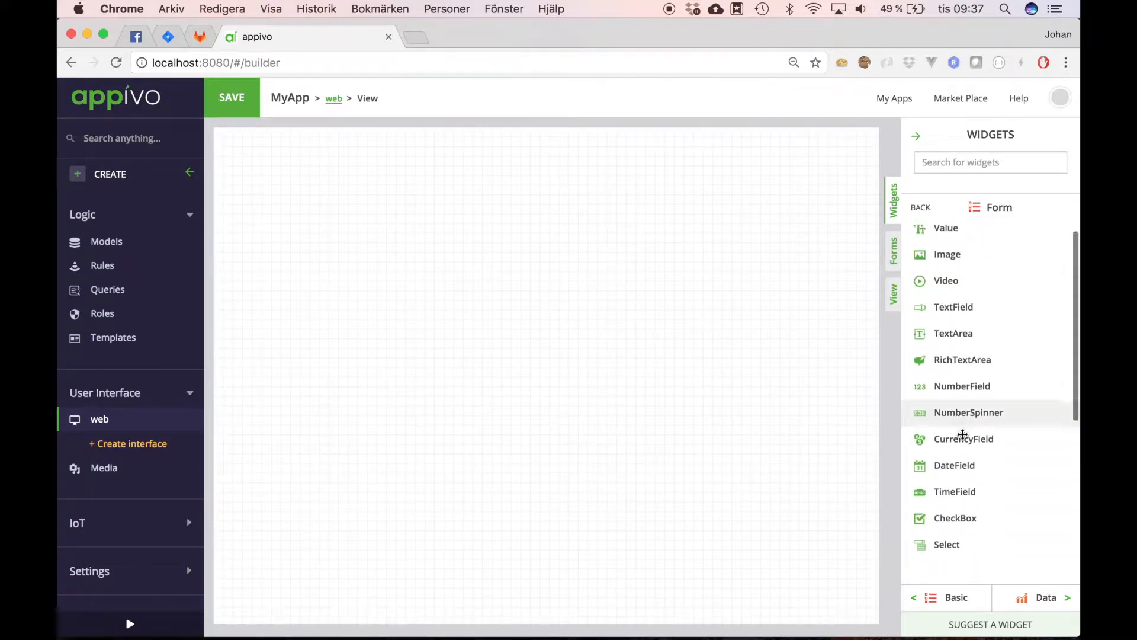
scroll(963, 434, "up", 1)
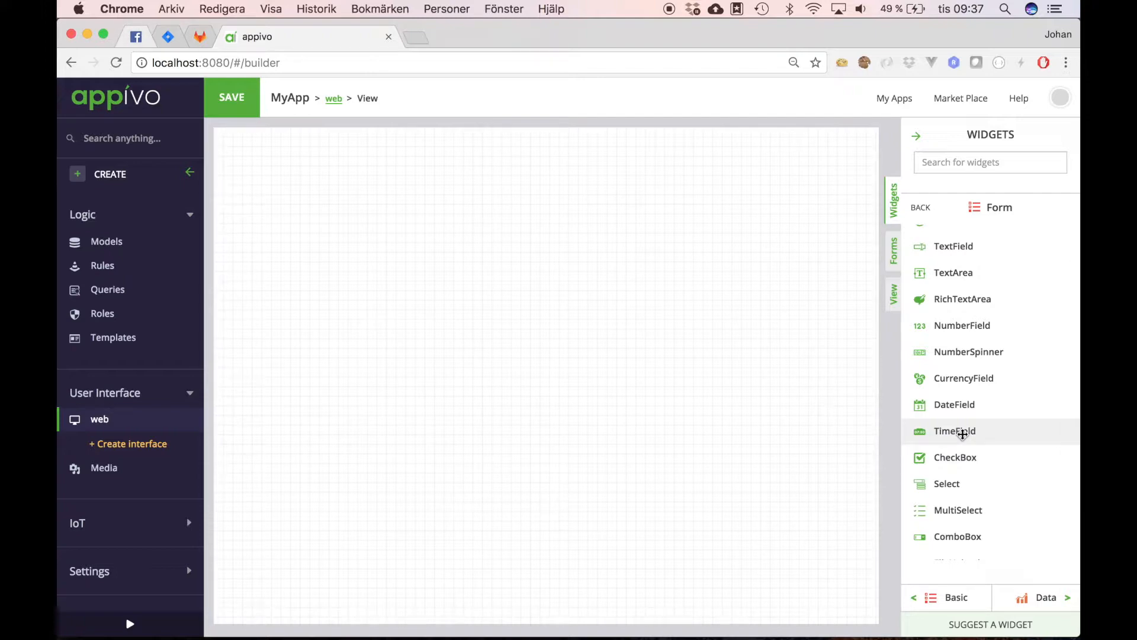
scroll(962, 434, "up", 3)
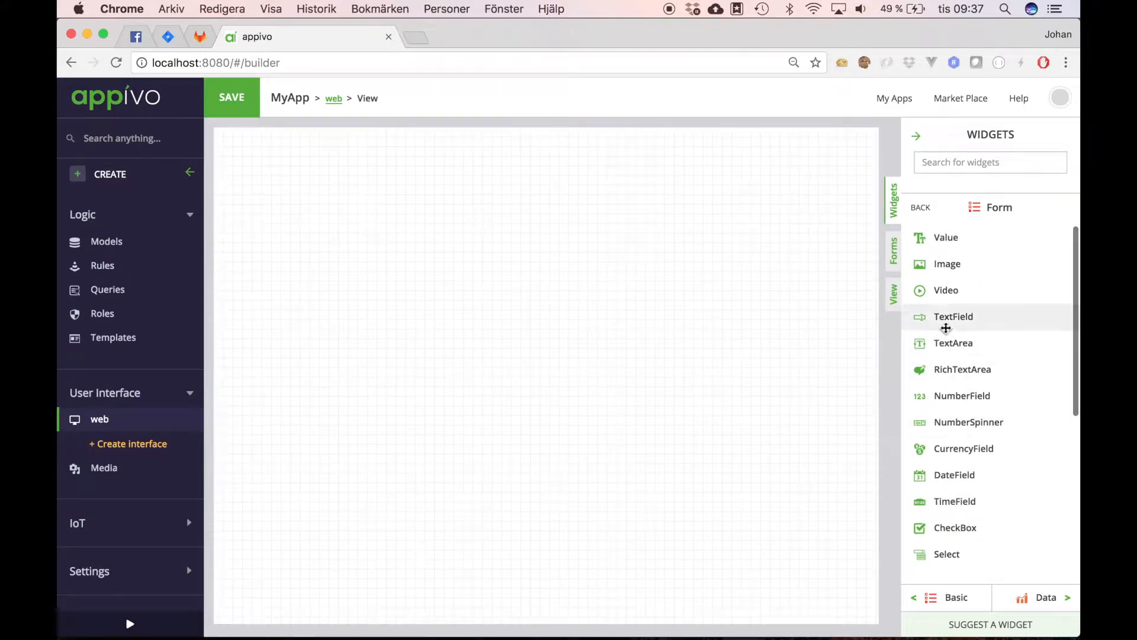
Step: Drop a TextField on the canvas, bound to Title, with max length 100
left_click_drag(950, 318, 348, 203)
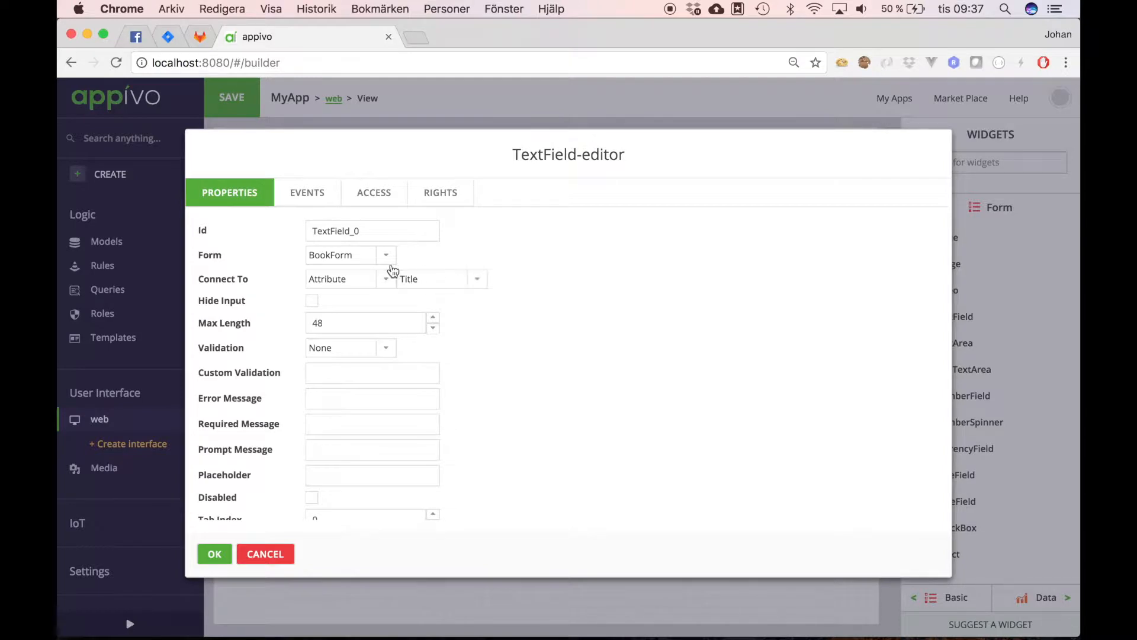
left_click(478, 283)
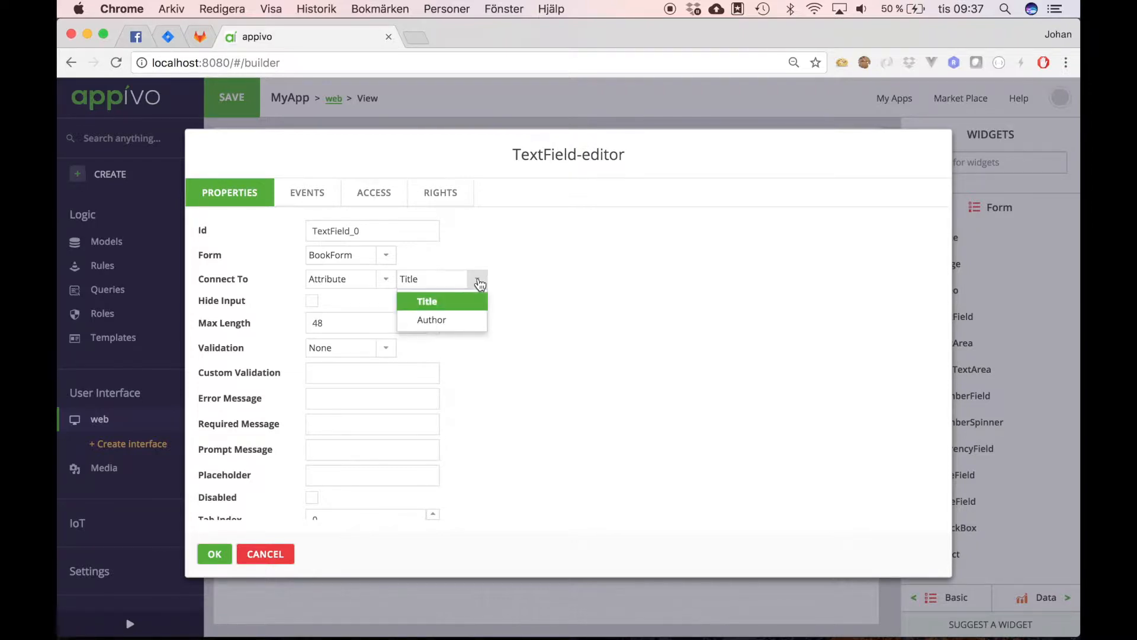
left_click(451, 305)
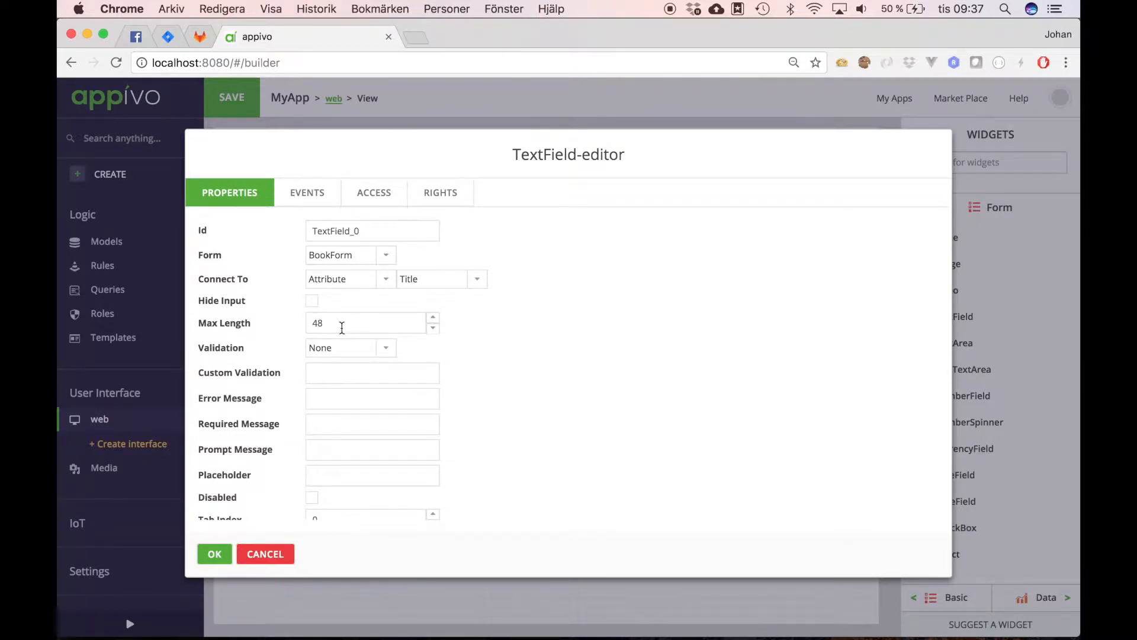
left_click_drag(349, 327, 293, 328)
type("100")
scroll(362, 471, "down", 3)
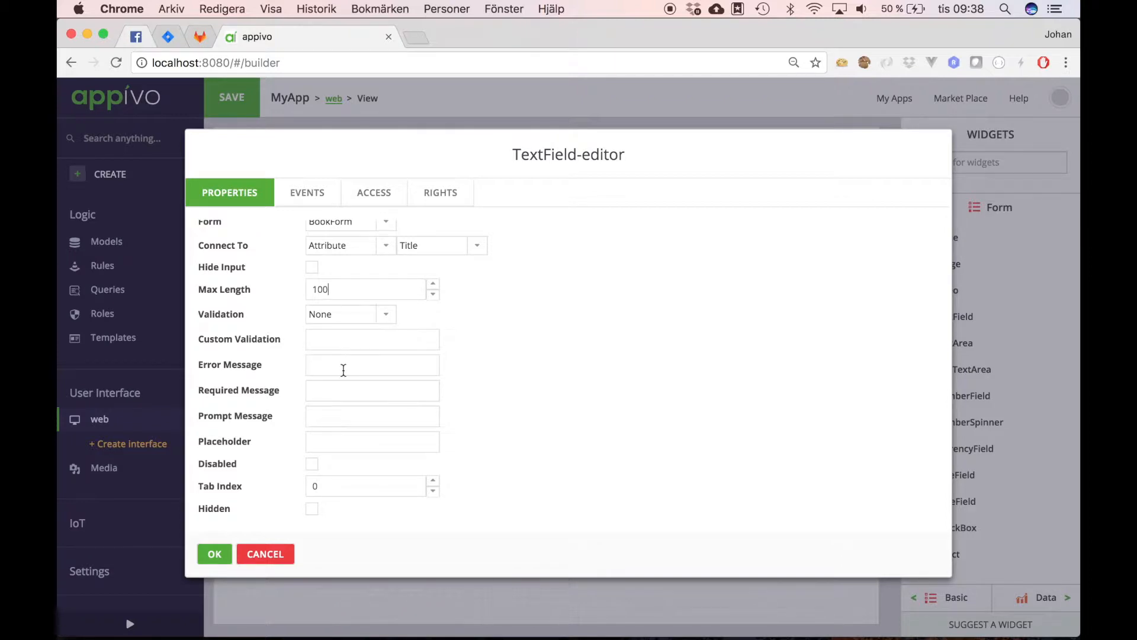
scroll(513, 381, "up", 3)
left_click(219, 558)
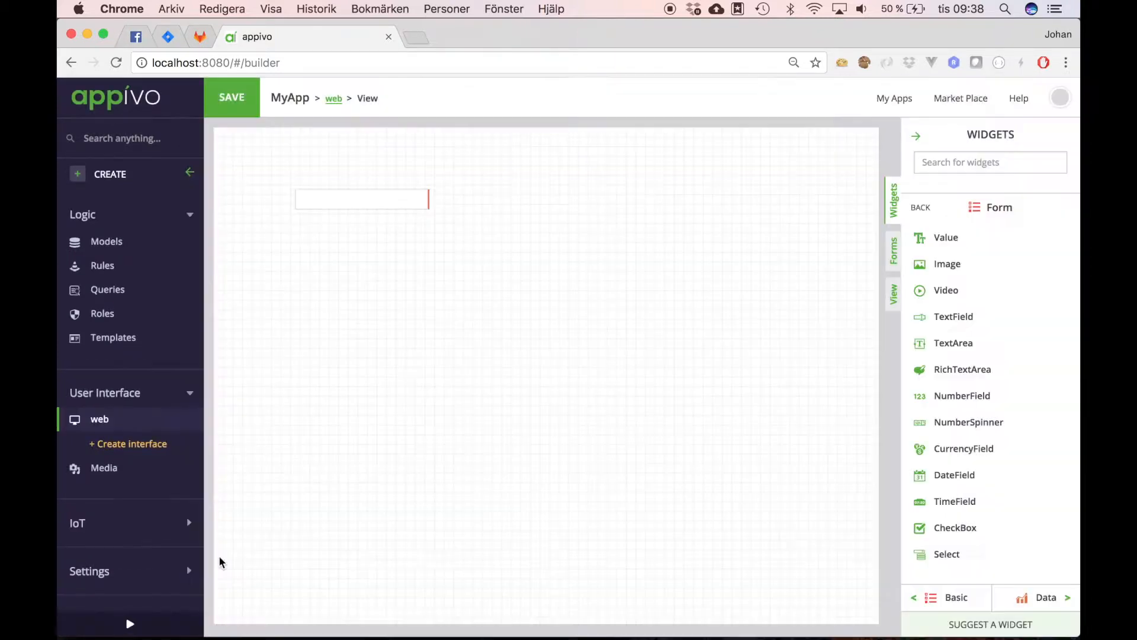
Step: Move the Title text field slightly lower-left and widen it
left_click_drag(329, 205, 286, 215)
left_click_drag(383, 210, 529, 209)
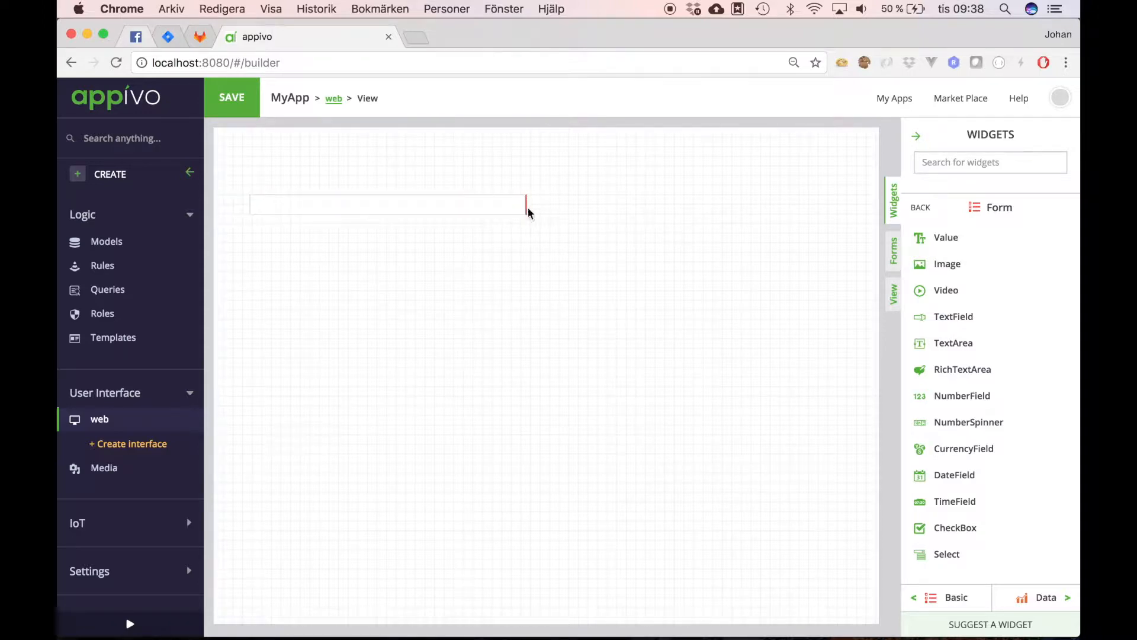
left_click(920, 210)
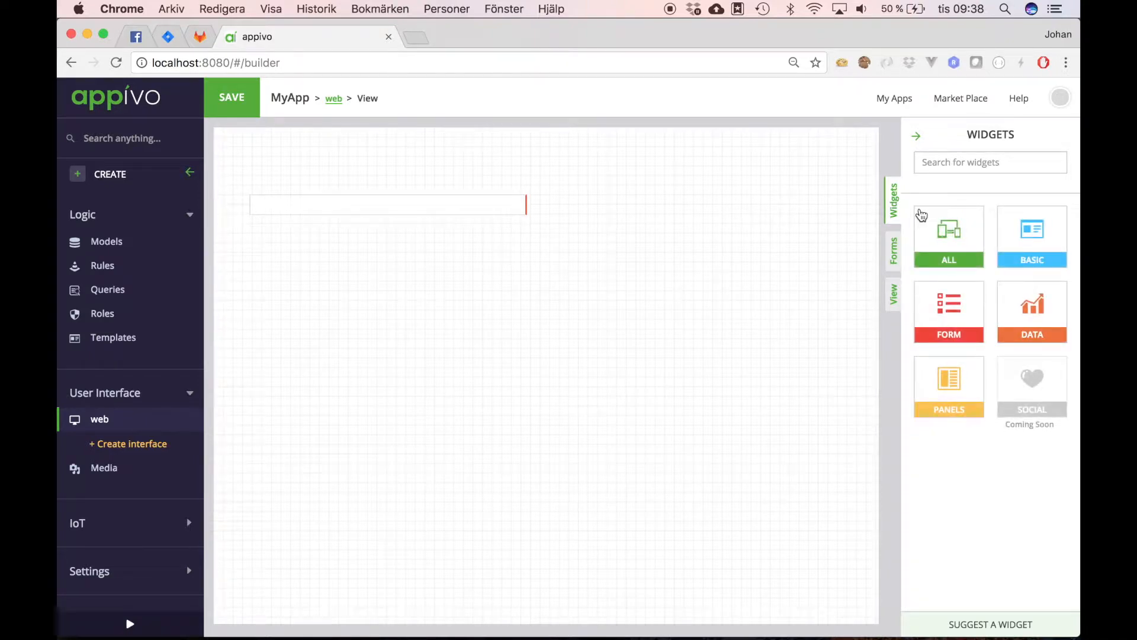
left_click(953, 227)
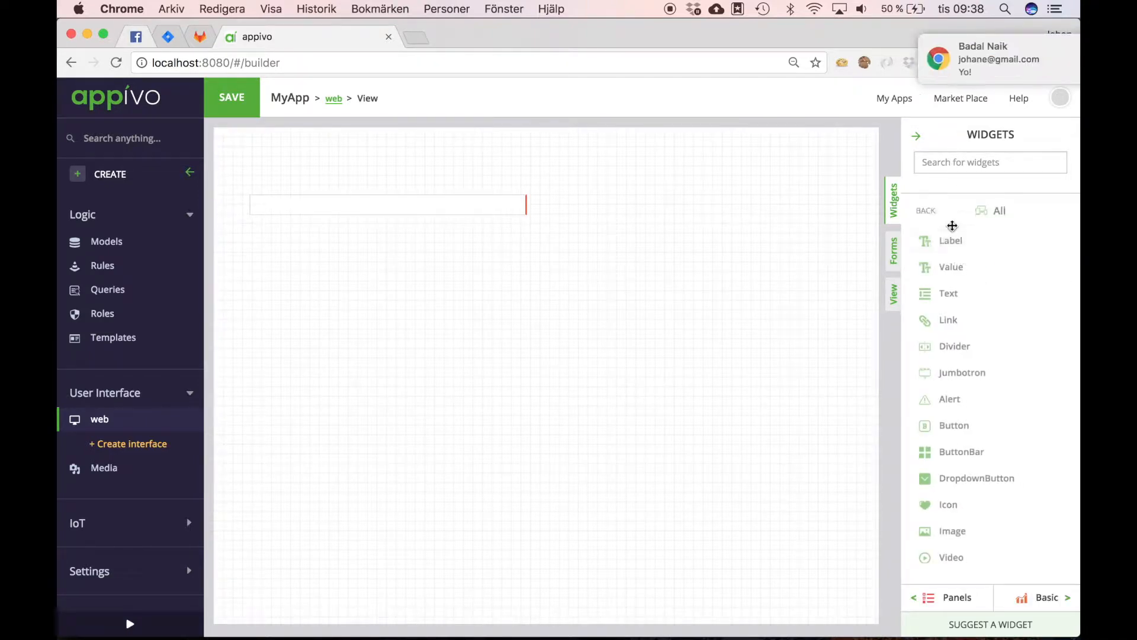
left_click_drag(941, 239, 304, 173)
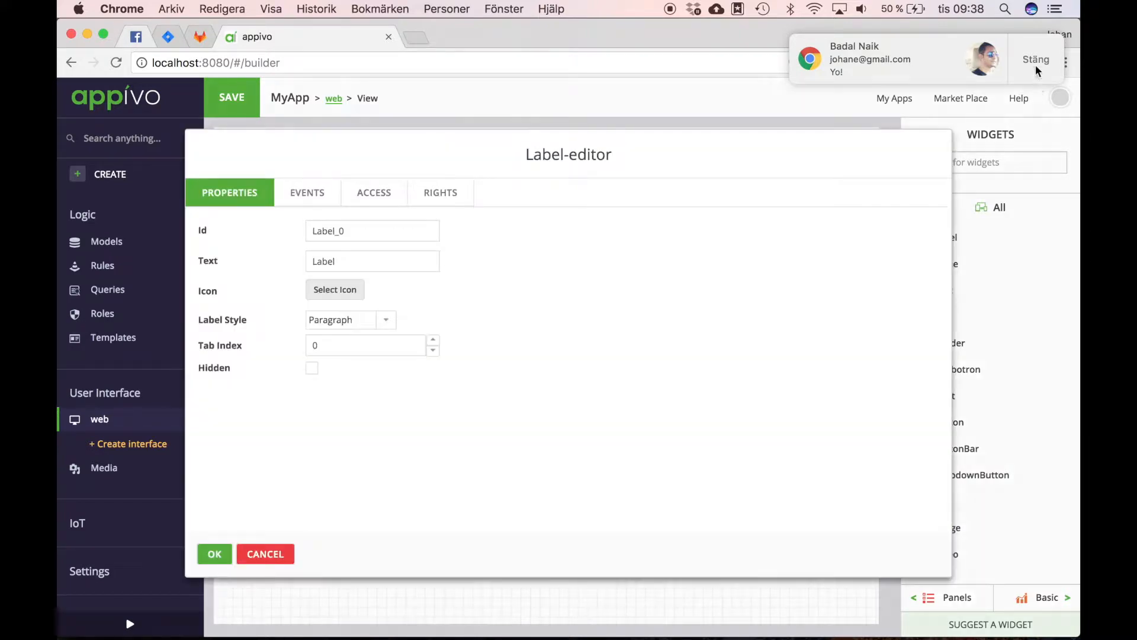
left_click(1035, 63)
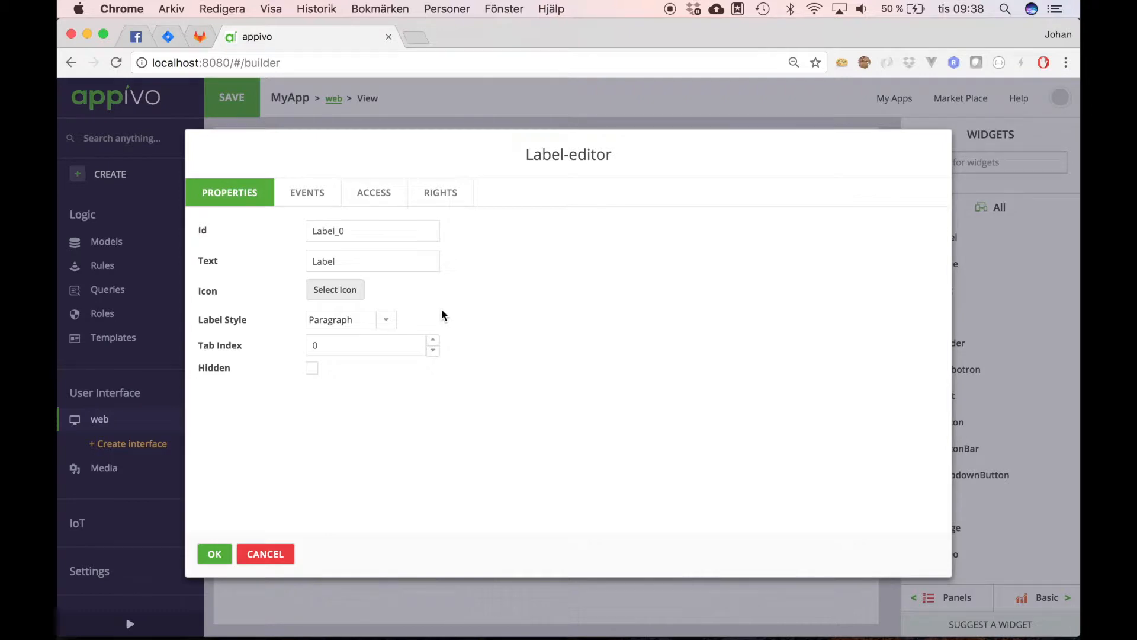
left_click(268, 553)
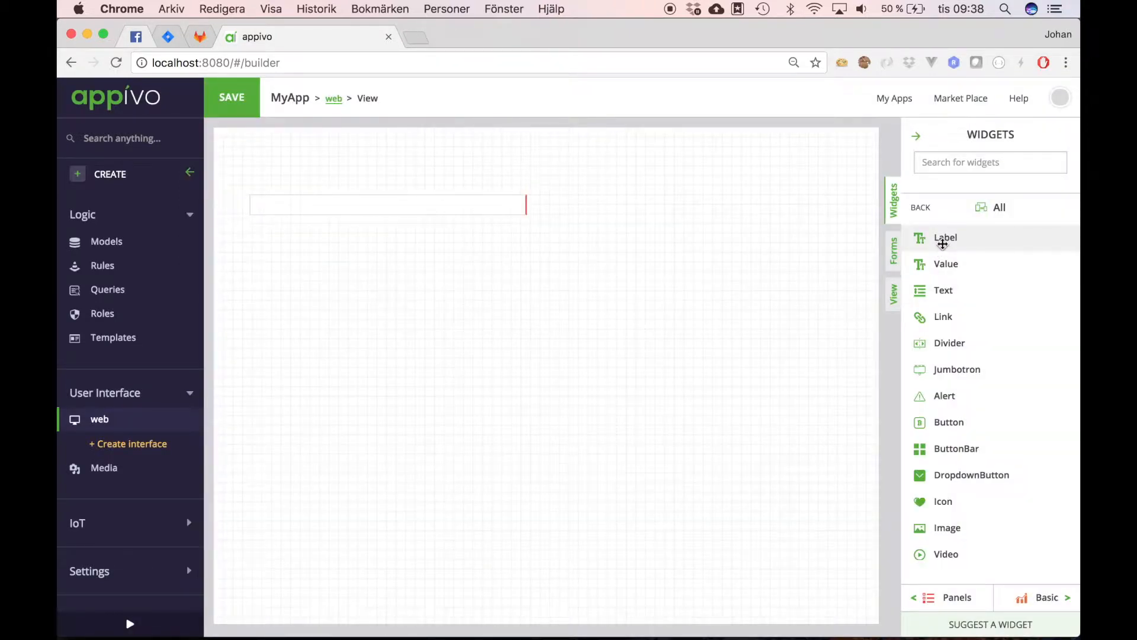
Step: Add a label reading 'Title' and nudge it down just above the field
left_click_drag(942, 243, 301, 173)
double_click(351, 260)
type("Title")
left_click(215, 554)
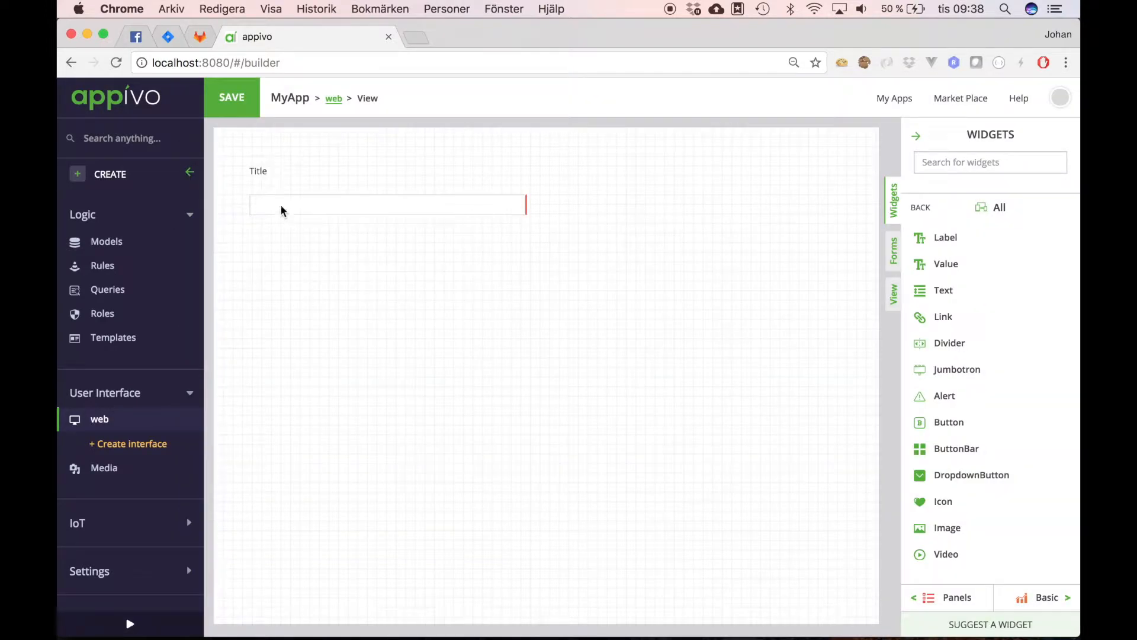
left_click_drag(268, 174, 268, 178)
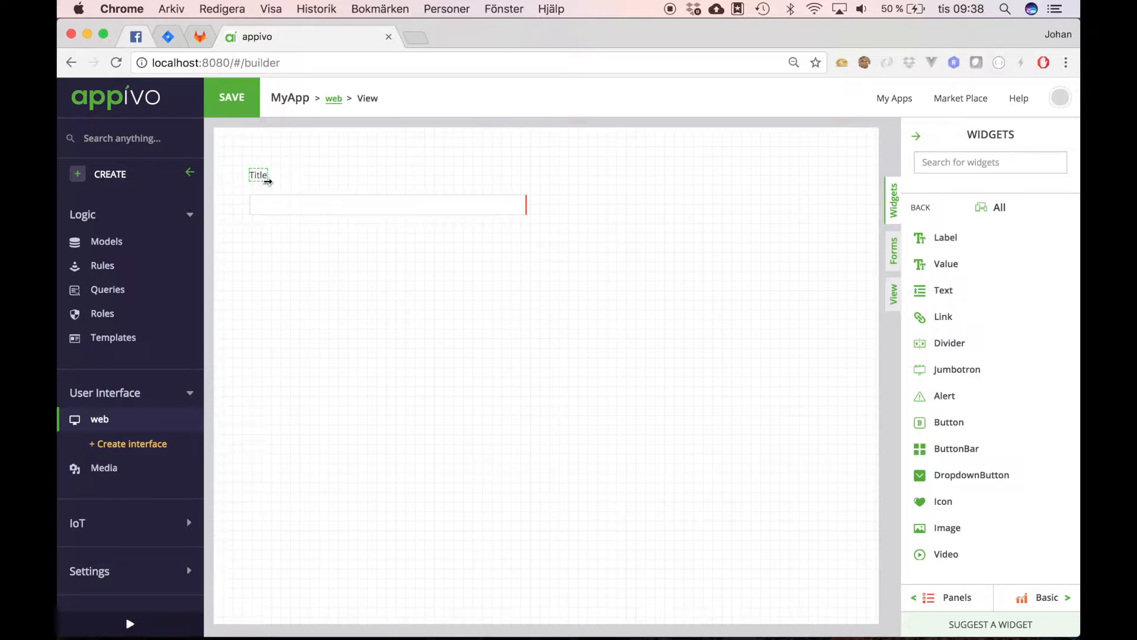
left_click_drag(254, 182, 254, 183)
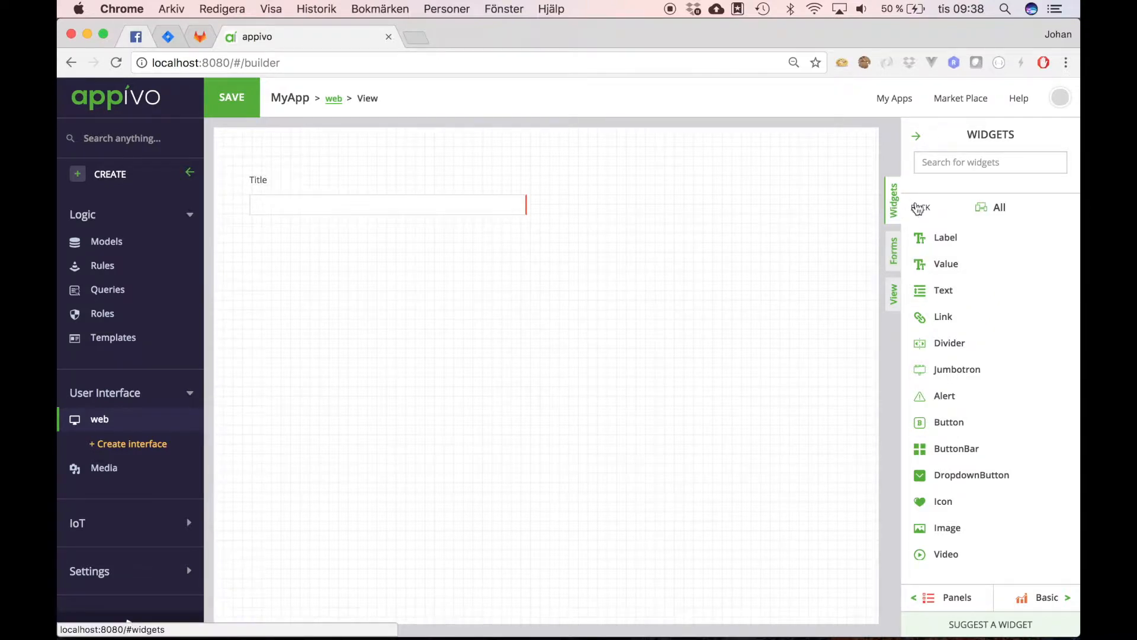
Step: Add a second TextField bound to Author, widened to match Title and set slightly lower
left_click(917, 209)
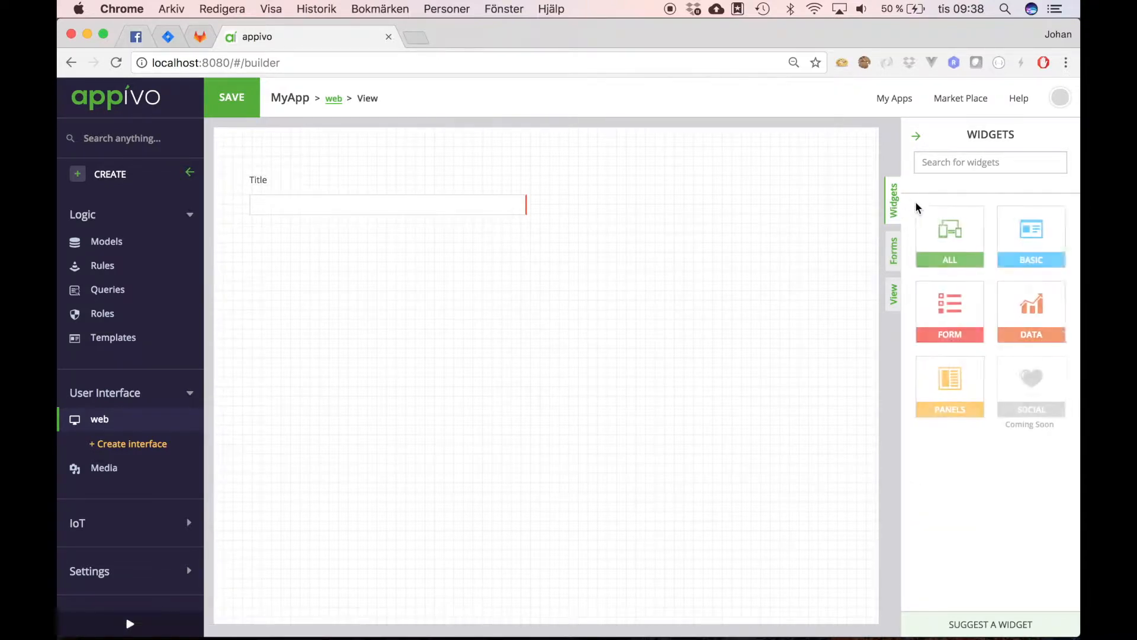
left_click(955, 319)
left_click(964, 162)
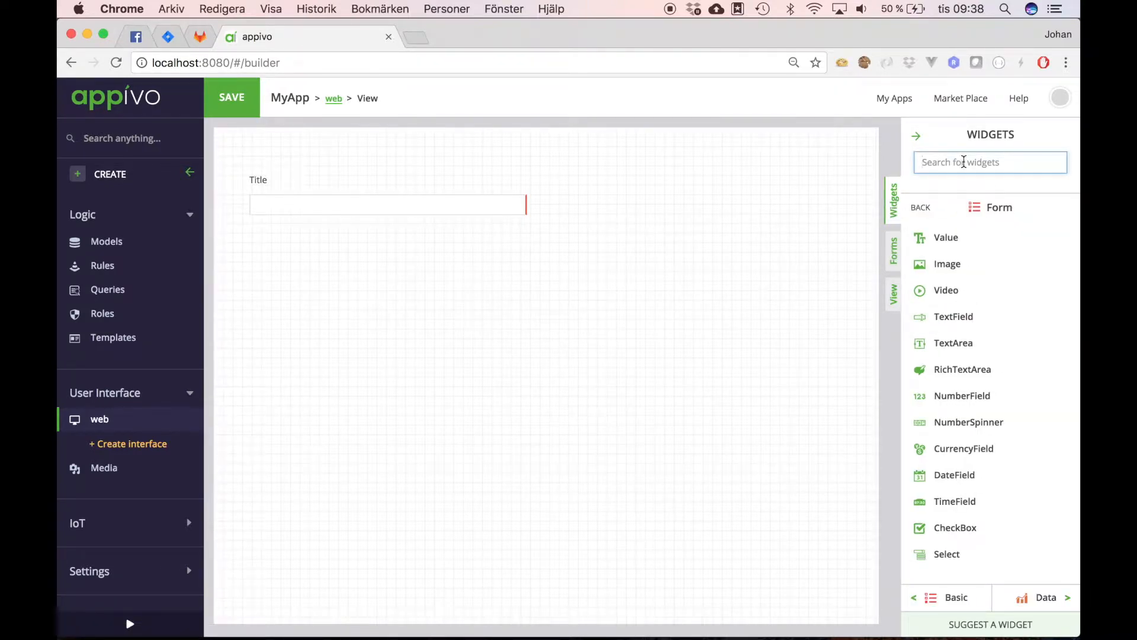
left_click_drag(965, 316, 303, 244)
left_click(479, 280)
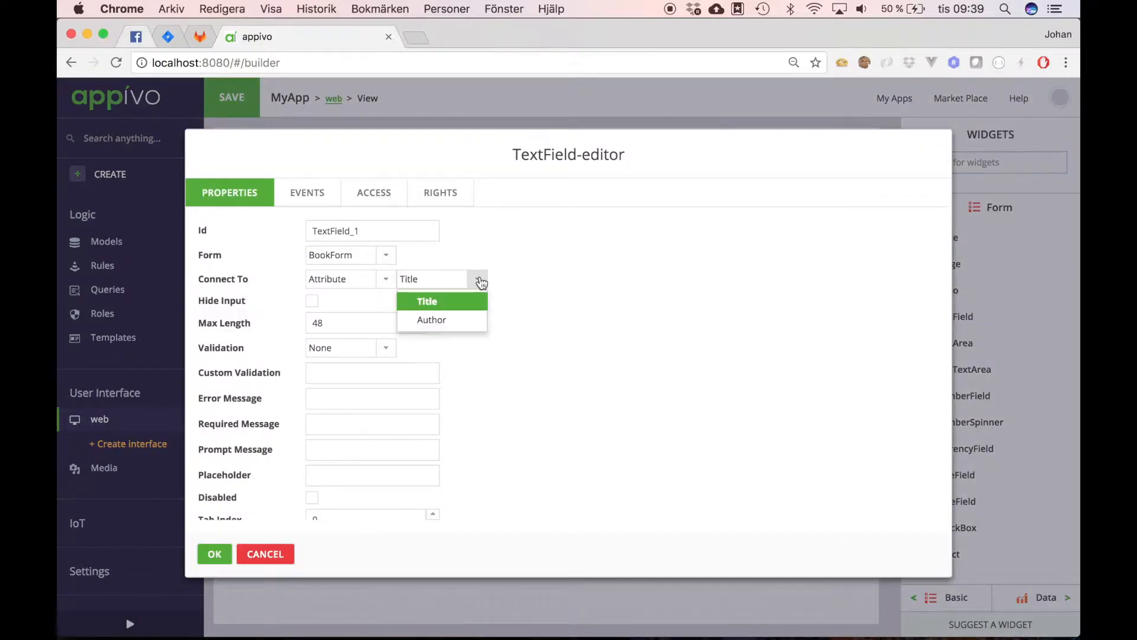
left_click(453, 323)
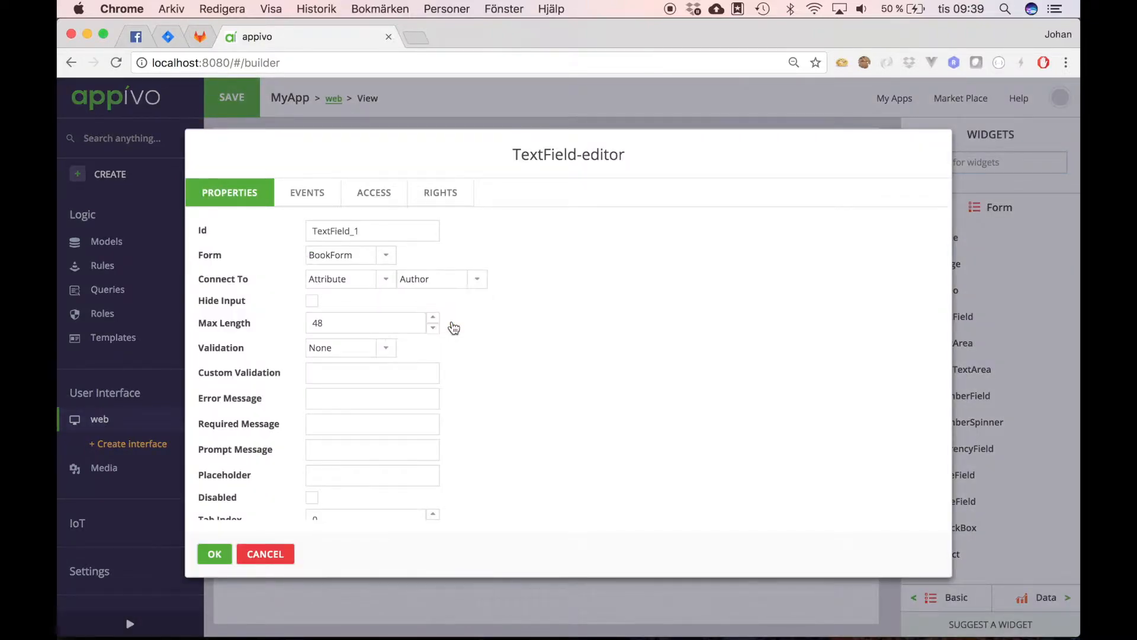
left_click(215, 555)
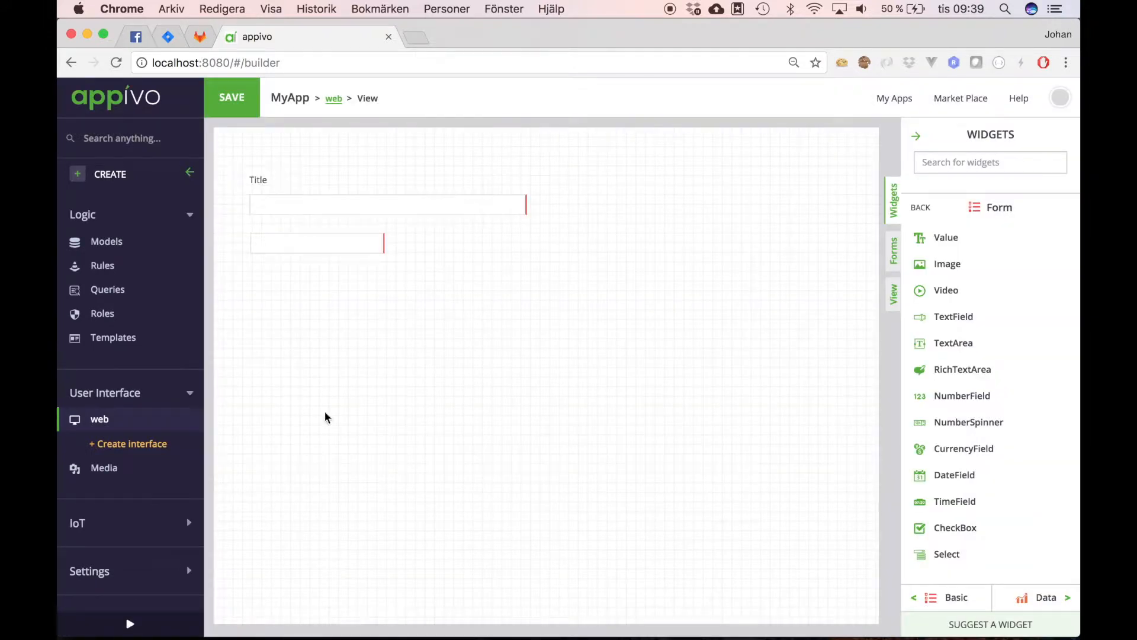
left_click_drag(384, 243, 527, 253)
left_click_drag(357, 243, 360, 259)
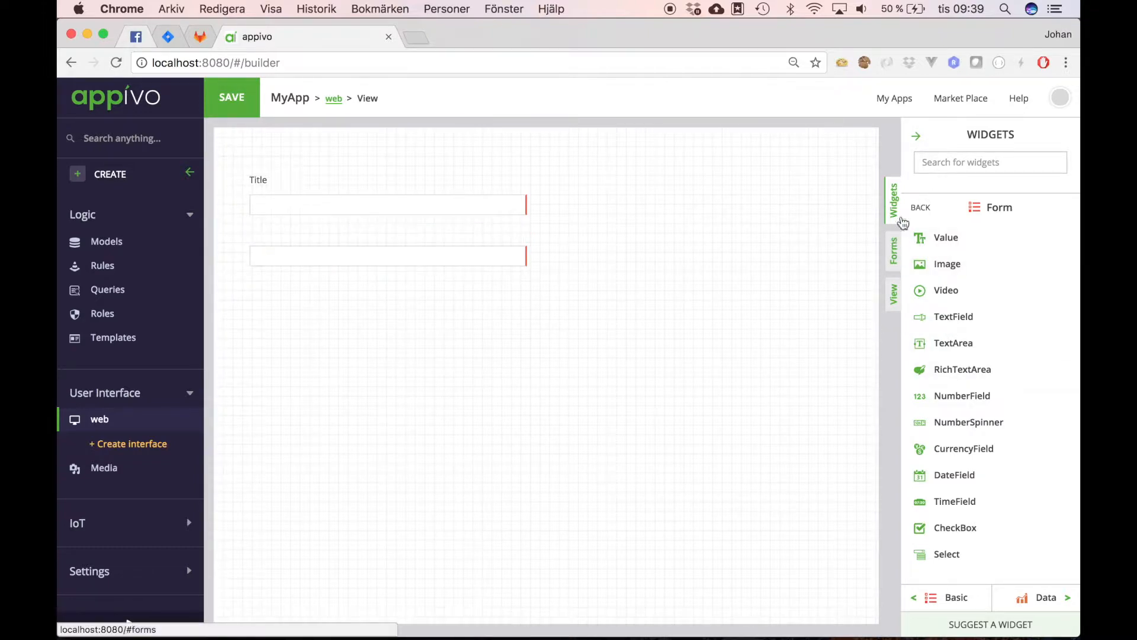
Step: Place a label reading 'Author' between the two text fields
left_click(921, 210)
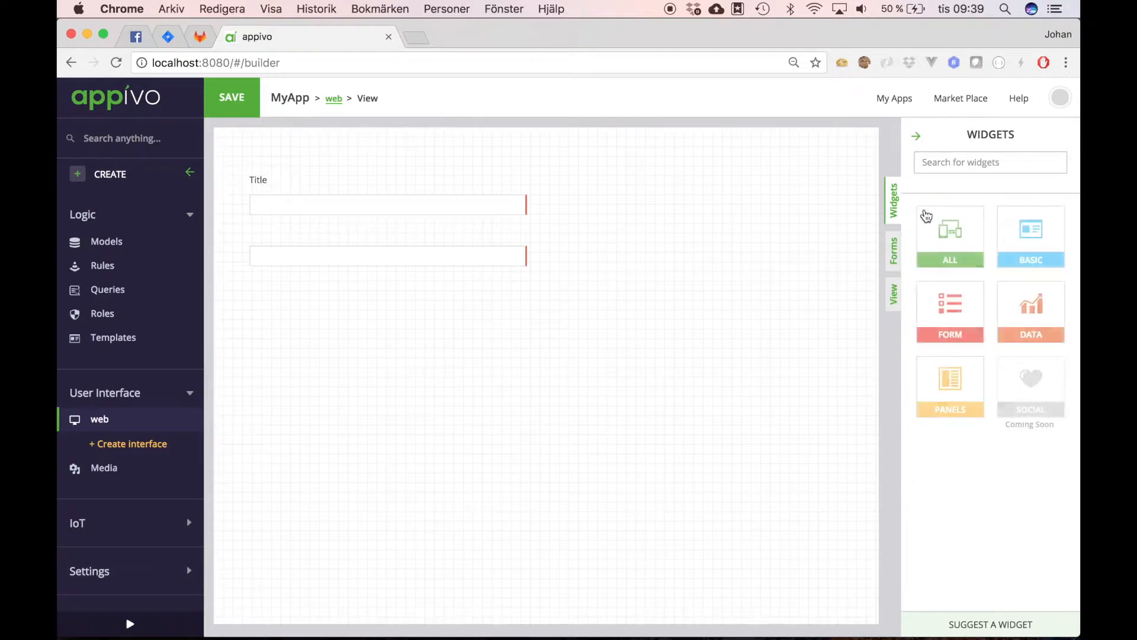
left_click(946, 230)
left_click_drag(946, 236, 301, 229)
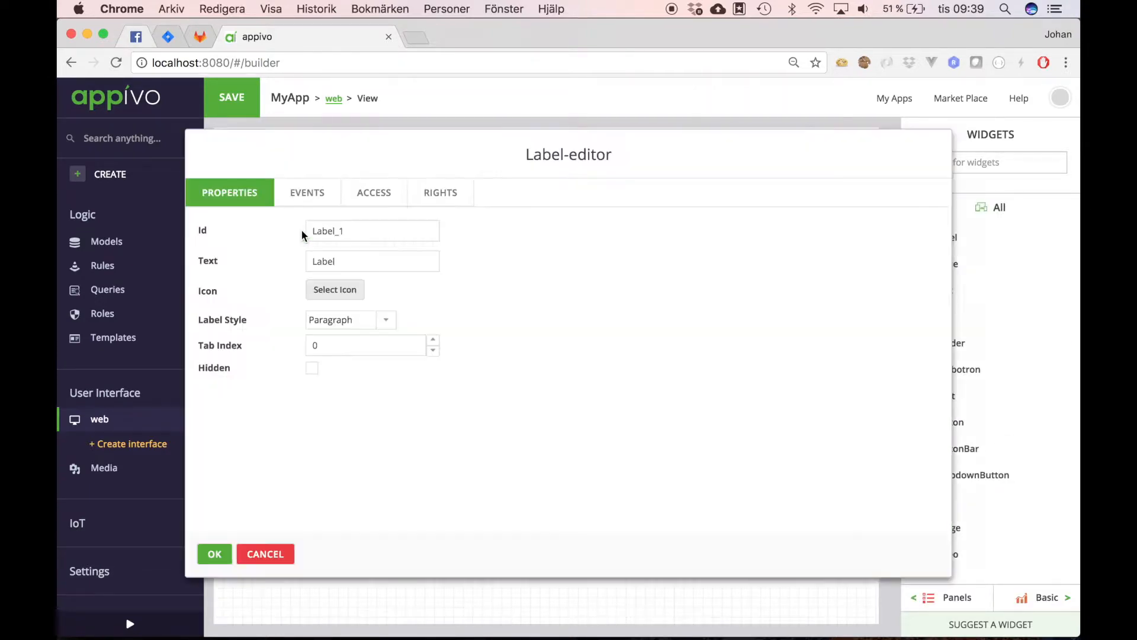
left_click_drag(344, 266, 228, 266)
type("Author")
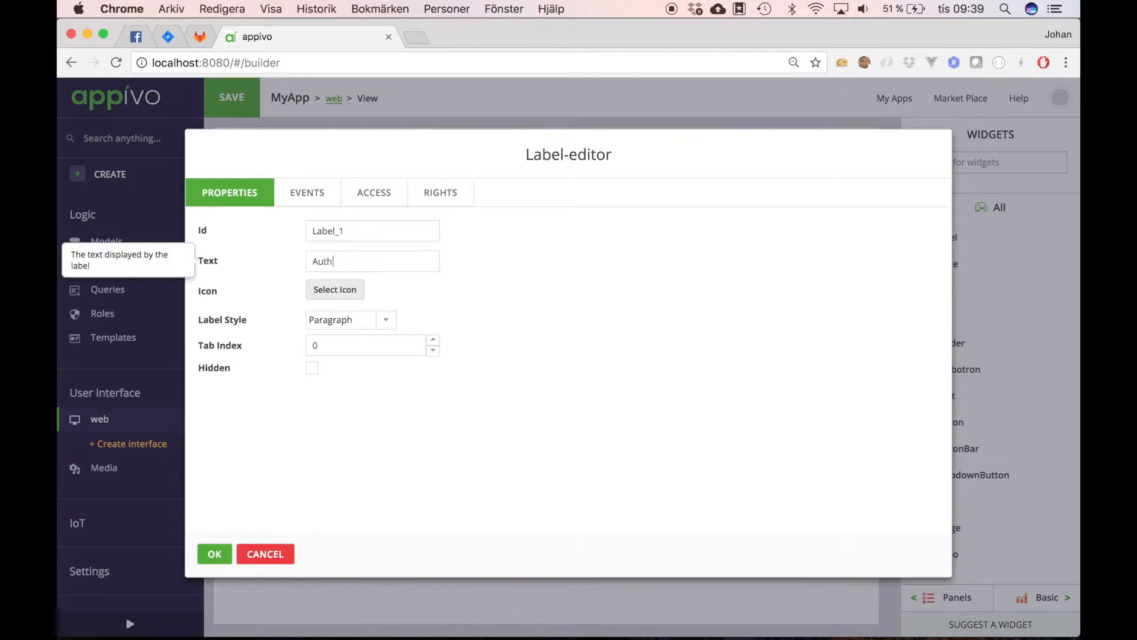
left_click(216, 553)
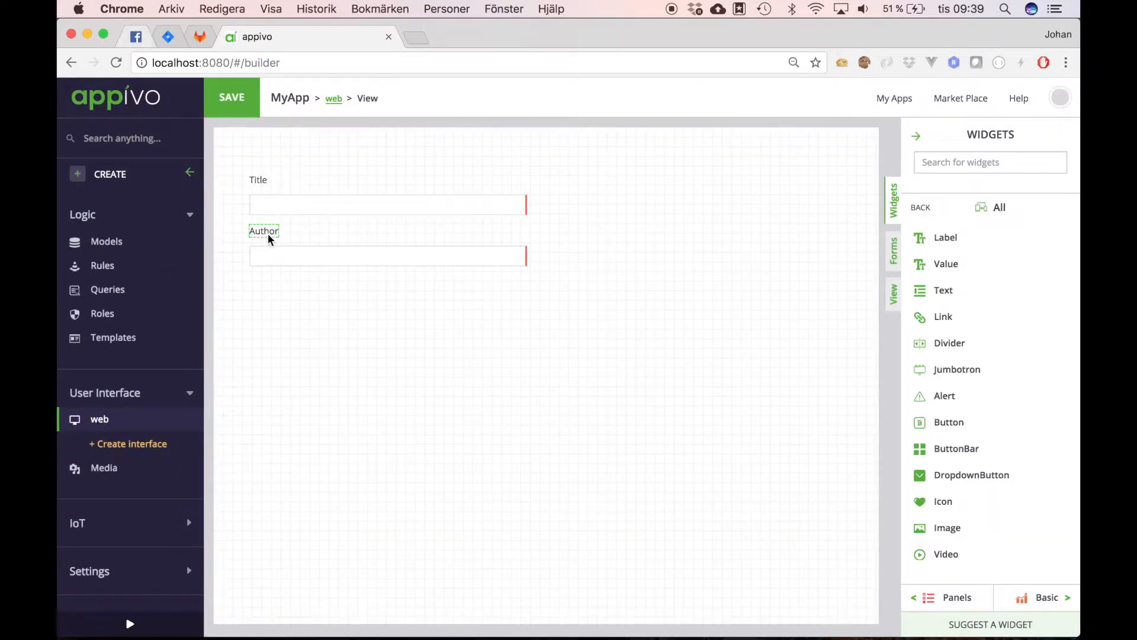
Step: Drop a label below the Author field and set its text to 'Published Year'
left_click_drag(946, 238, 302, 290)
double_click(353, 261)
type("Published Year")
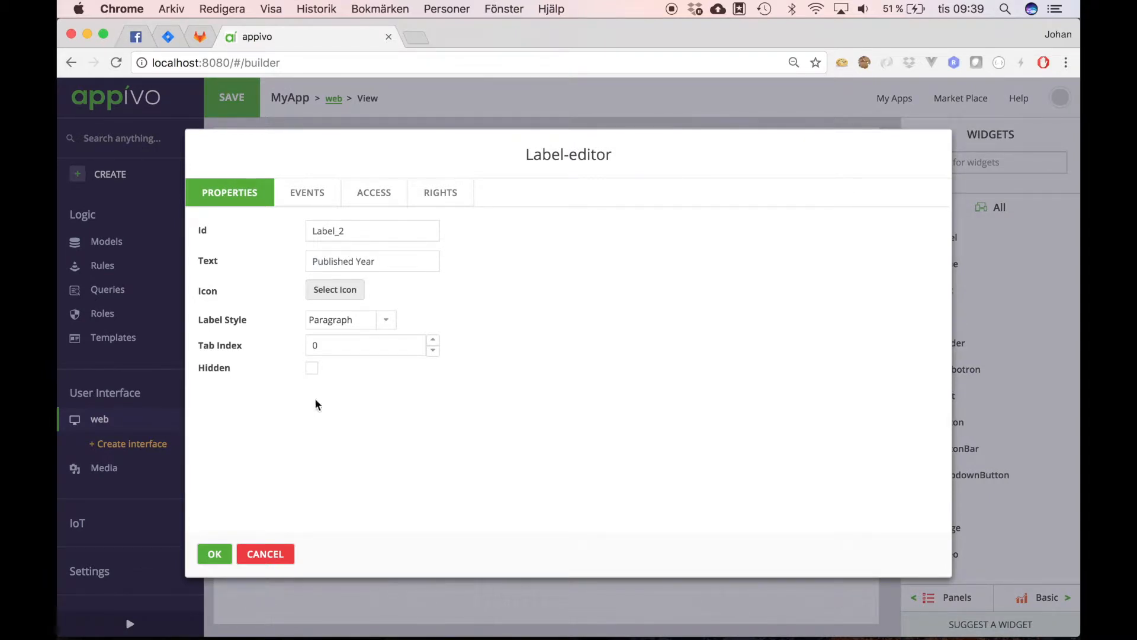
left_click(219, 551)
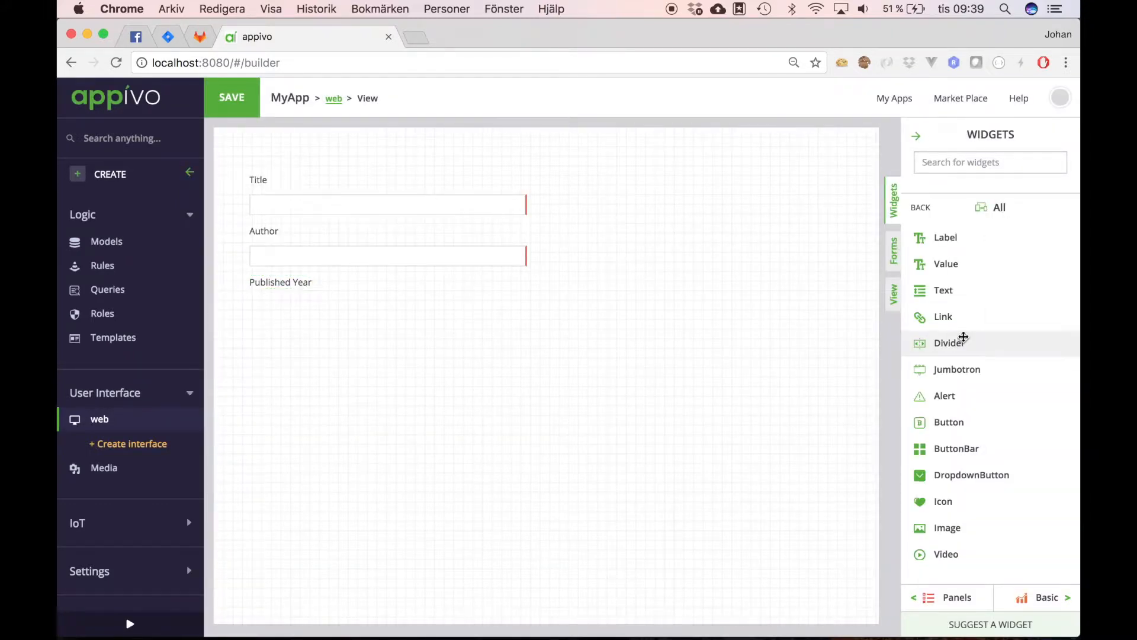
left_click(895, 257)
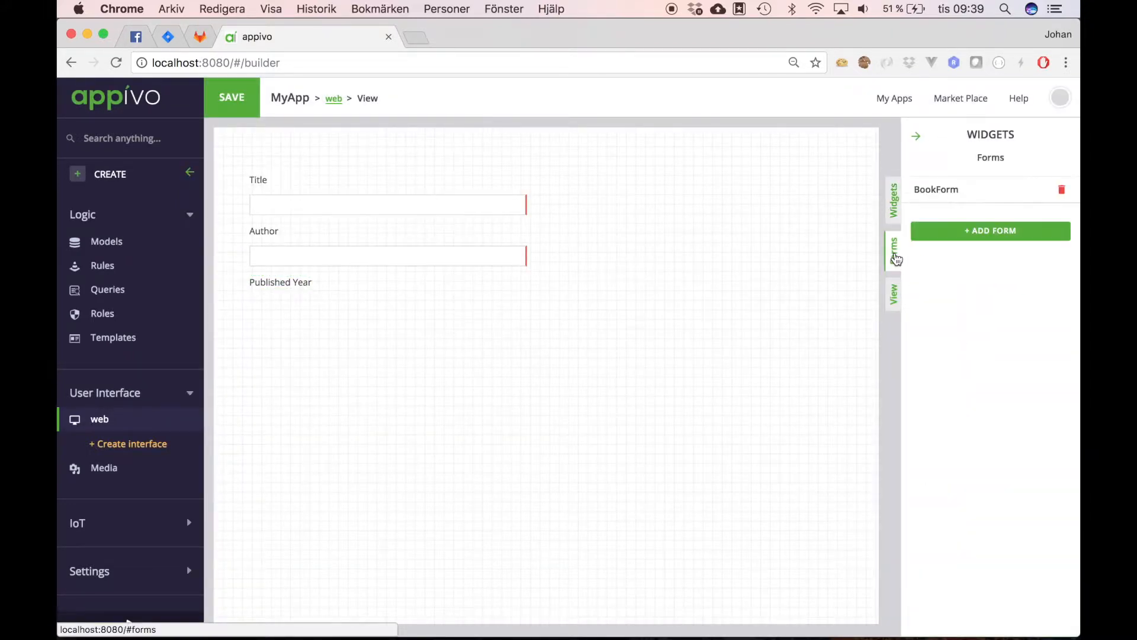
left_click(893, 204)
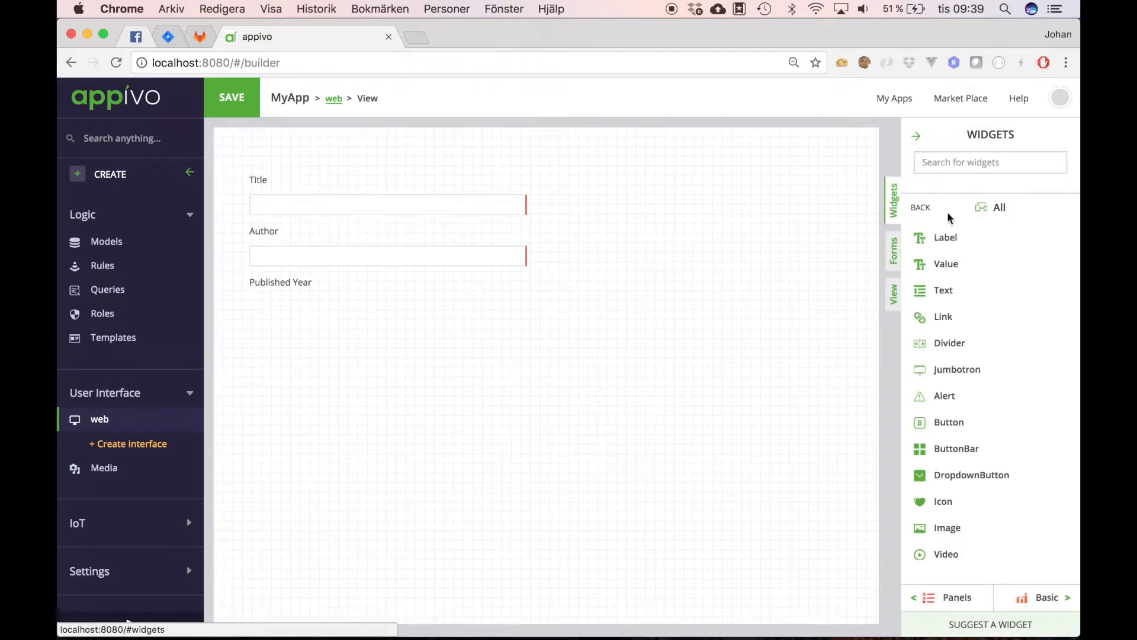
left_click(920, 209)
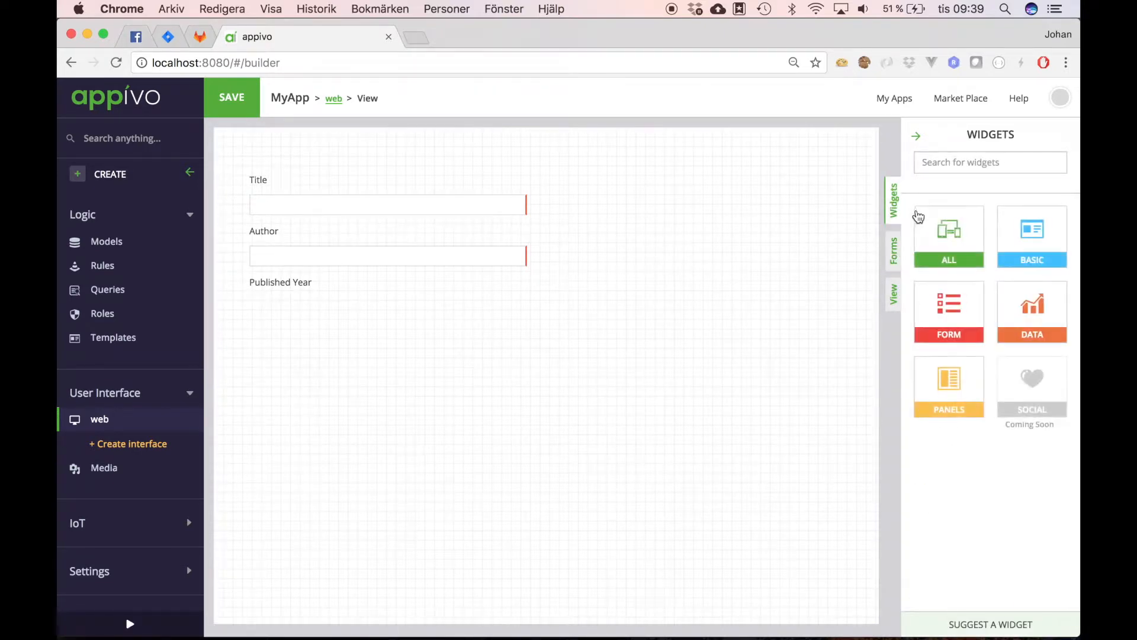
Step: Place a NumberField below Published Year and bind it to the Published attribute
left_click(963, 248)
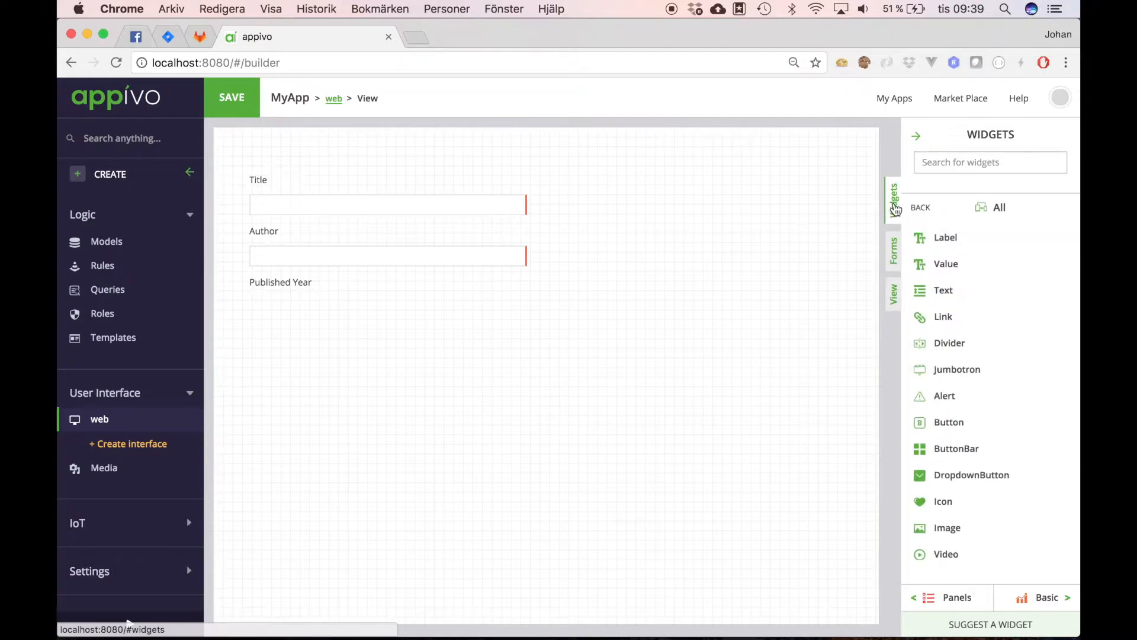
left_click(922, 209)
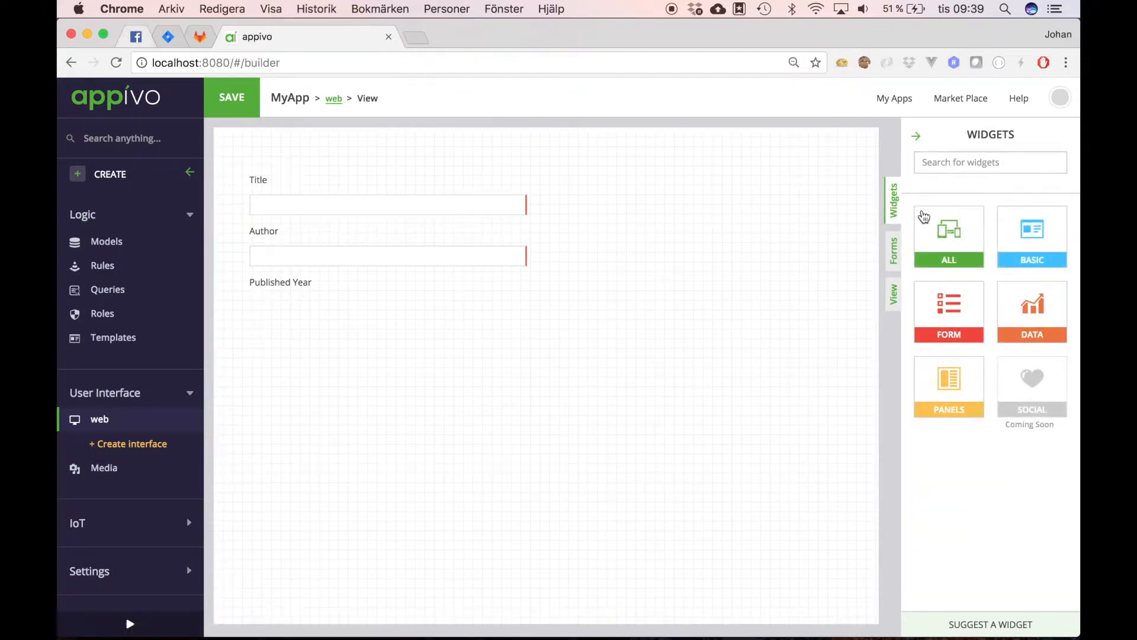
left_click(948, 308)
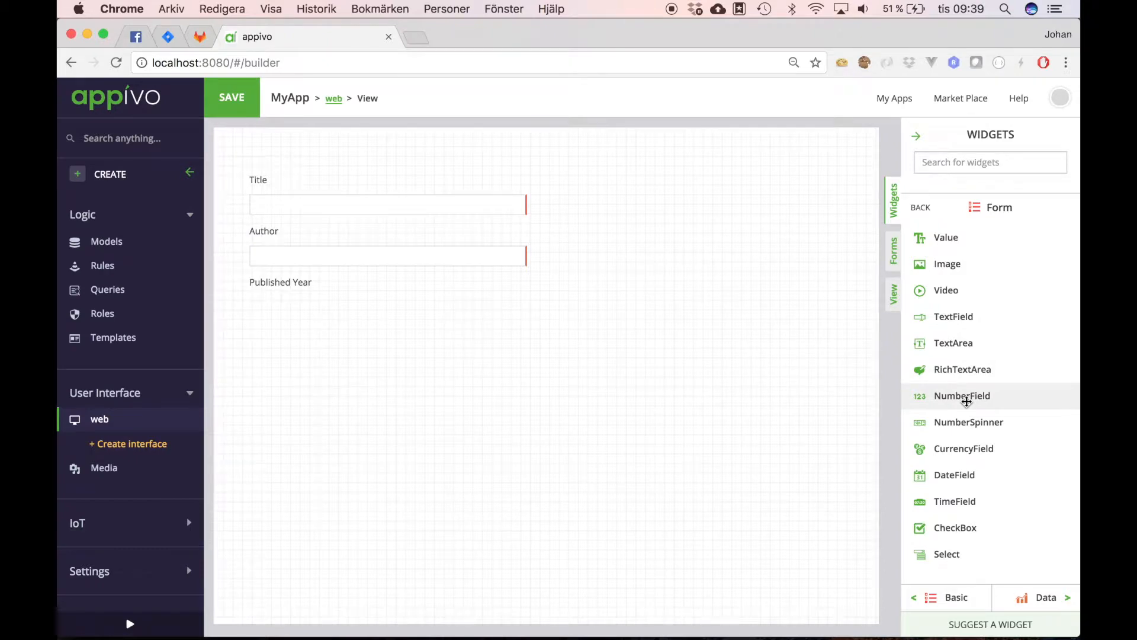
left_click_drag(967, 401, 304, 313)
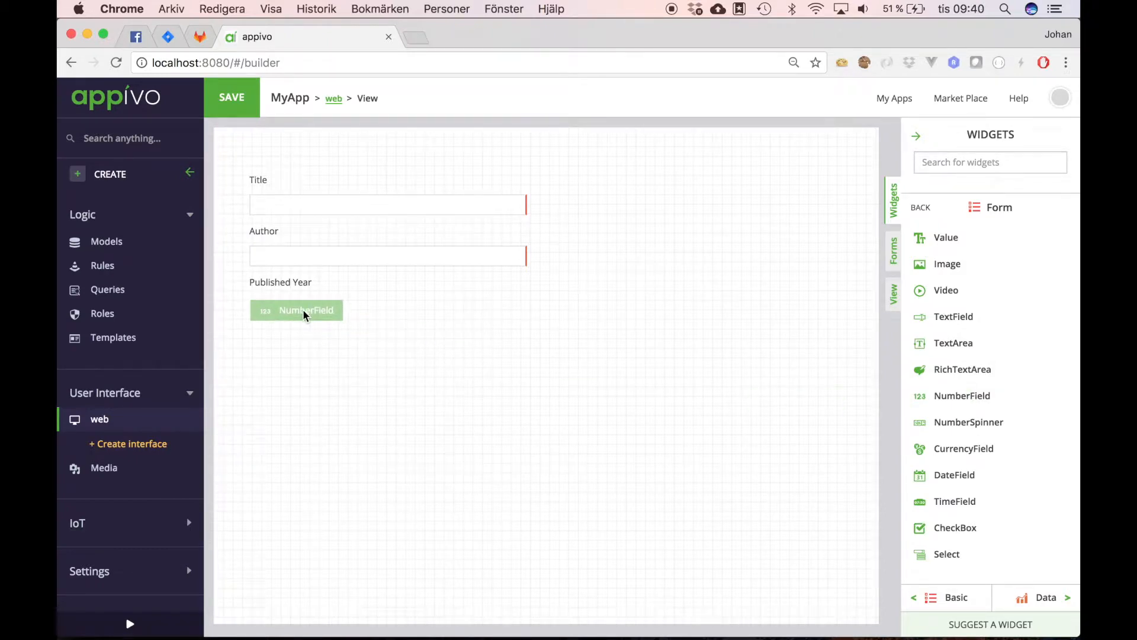
left_click_drag(304, 309, 303, 310)
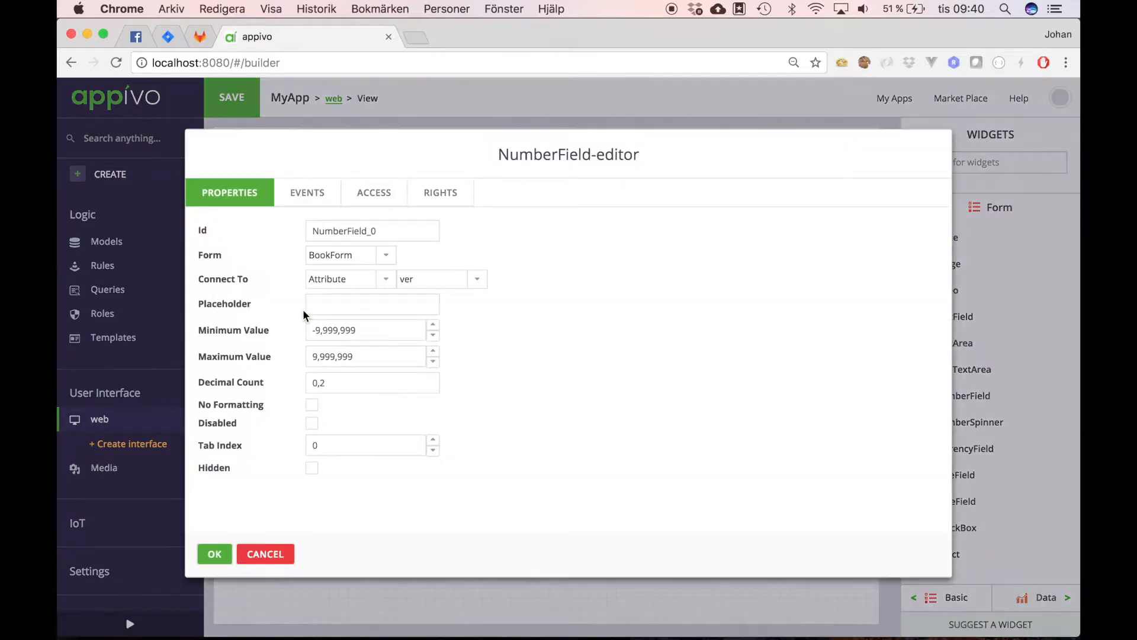
left_click(477, 282)
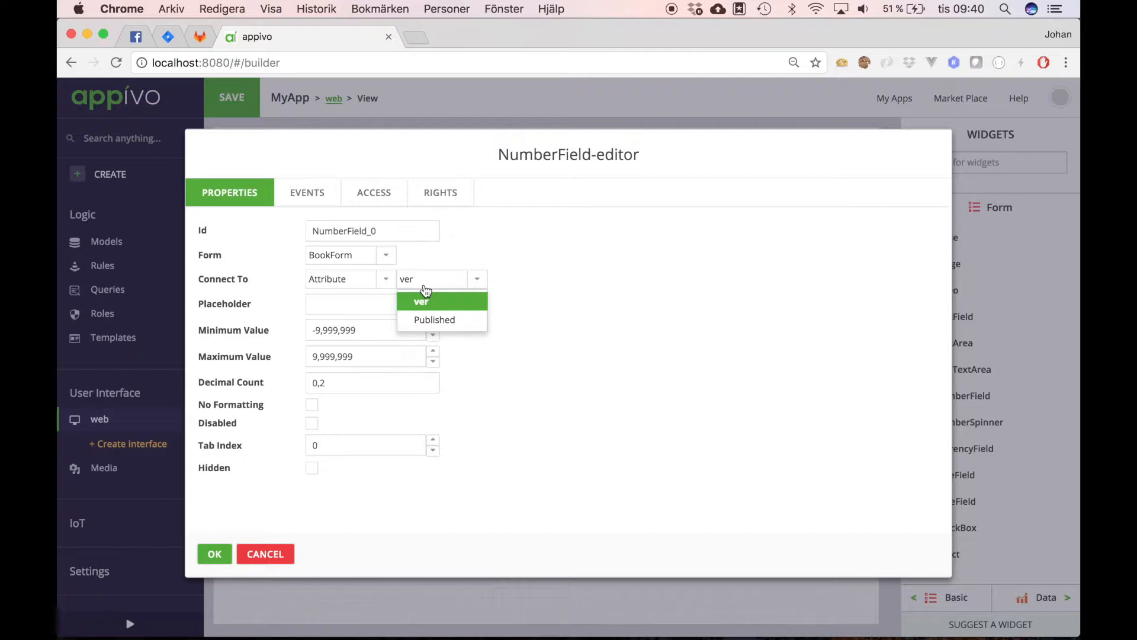
left_click(439, 321)
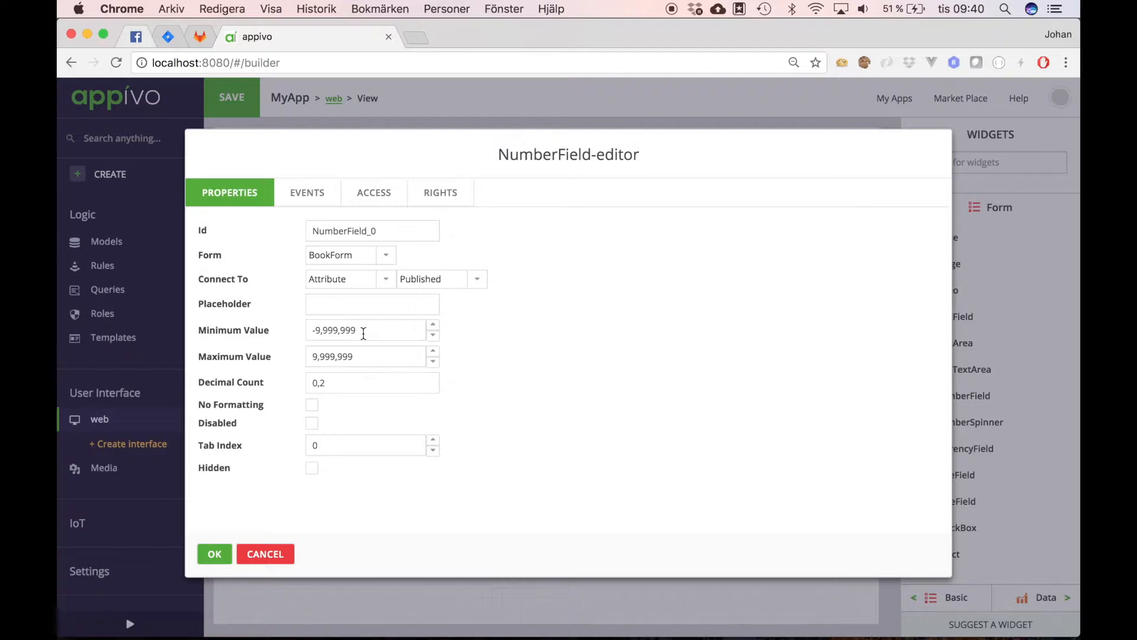
Step: Limit the number field to 1700–2100 with 0 decimals and no formatting
left_click_drag(364, 330, 288, 330)
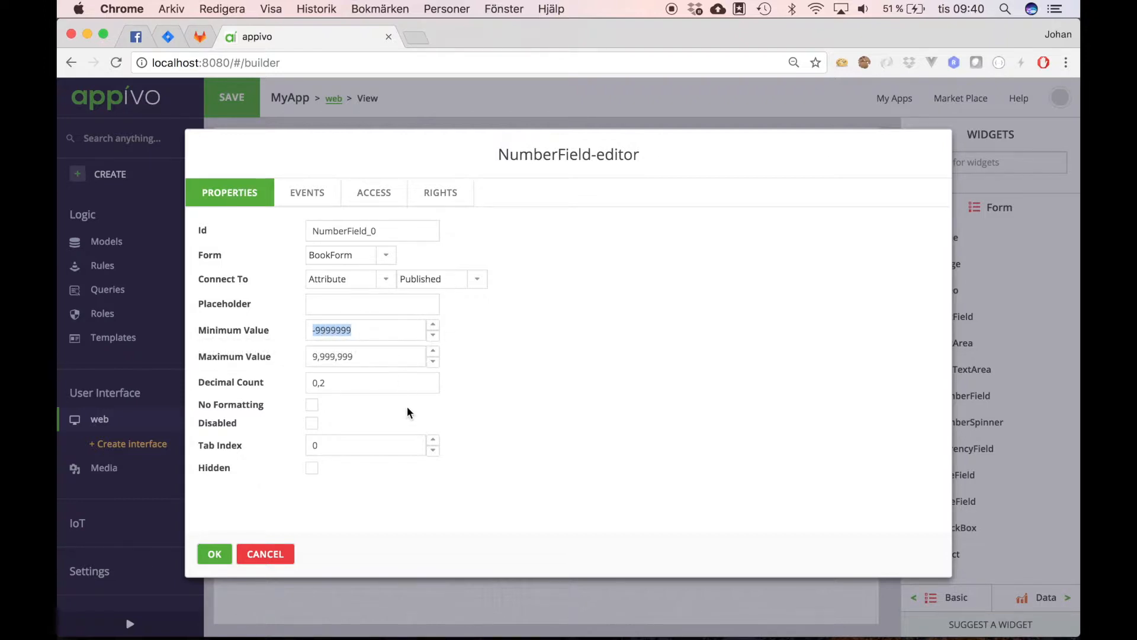
type("1700")
key("Tab")
key("BackSpace")
key("BackSpace")
key("BackSpace")
key("BackSpace")
key("BackSpace")
key("BackSpace")
key("BackSpace")
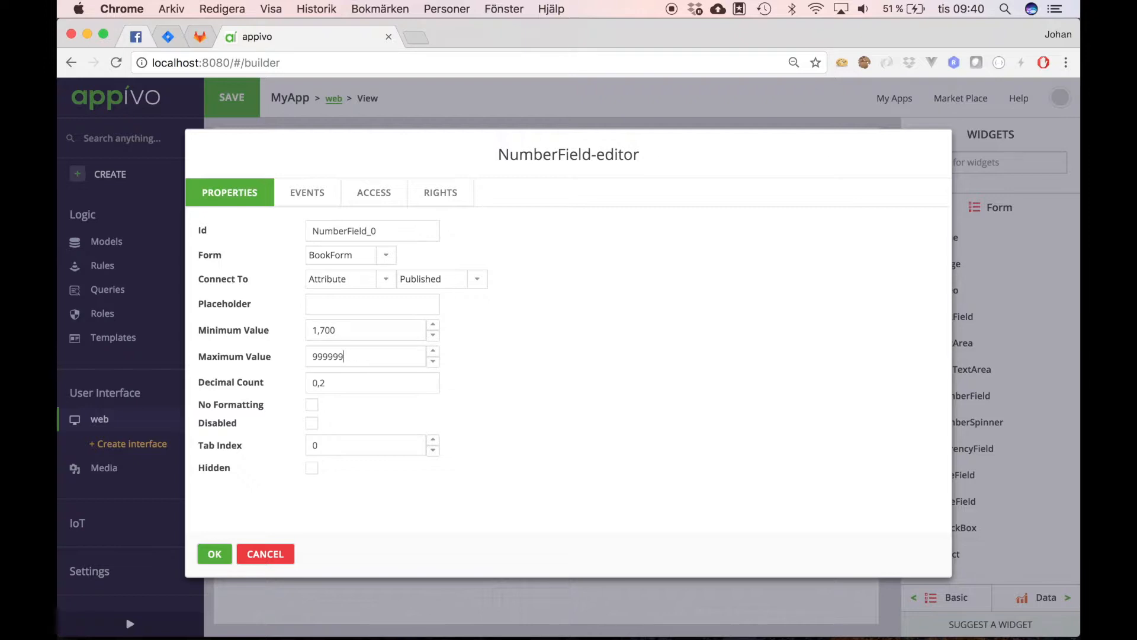
type("2100")
left_click(331, 383)
key("BackSpace")
key("BackSpace")
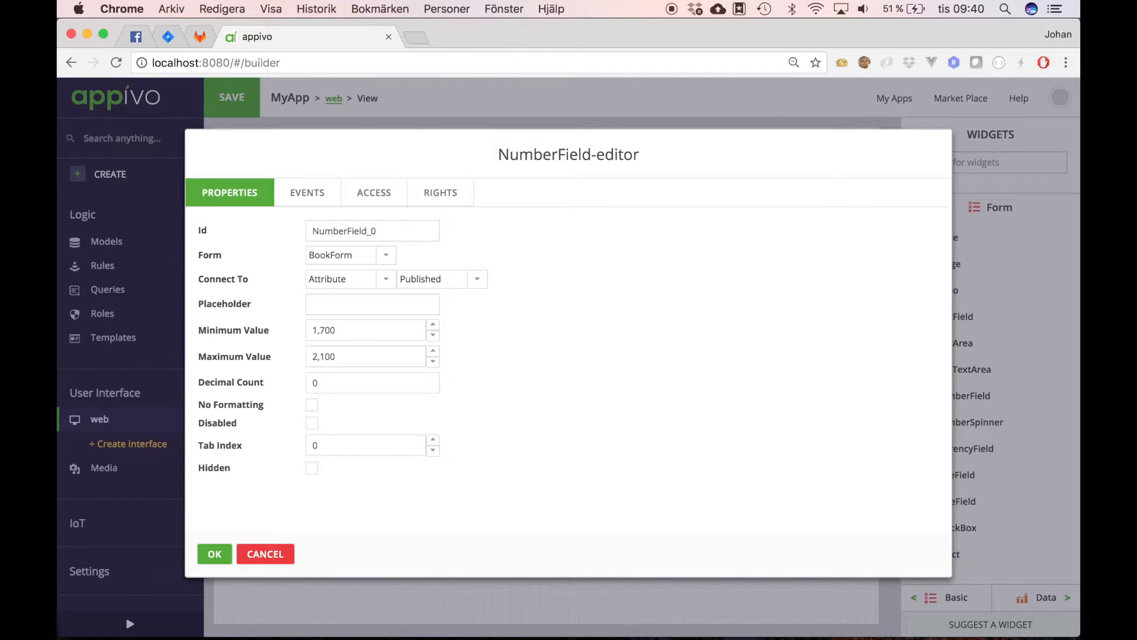
left_click(311, 403)
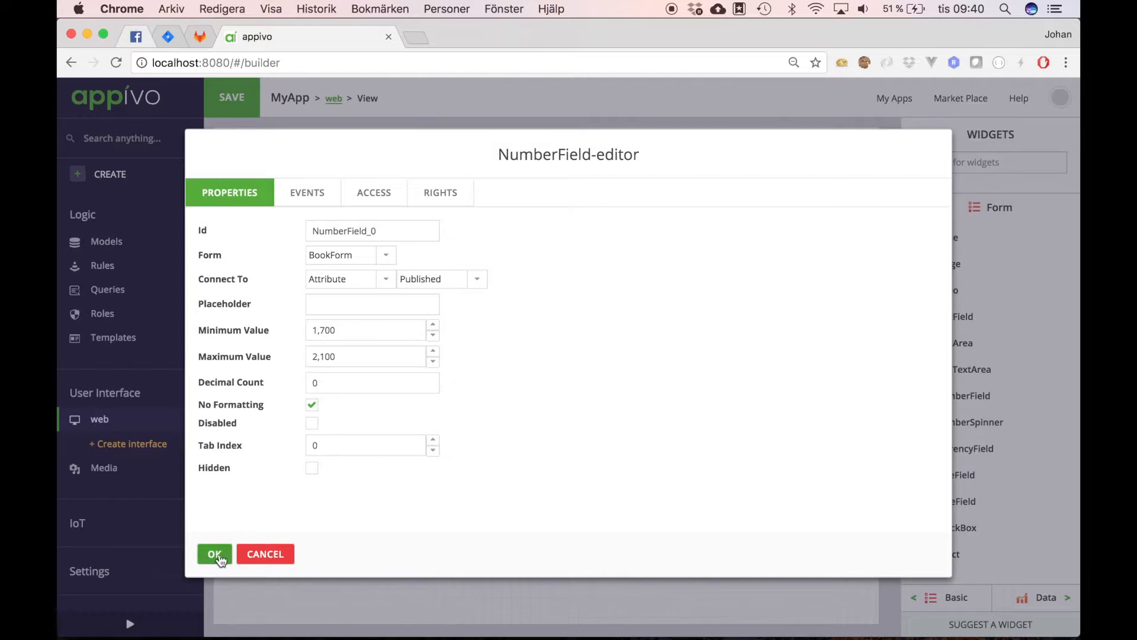
left_click(217, 555)
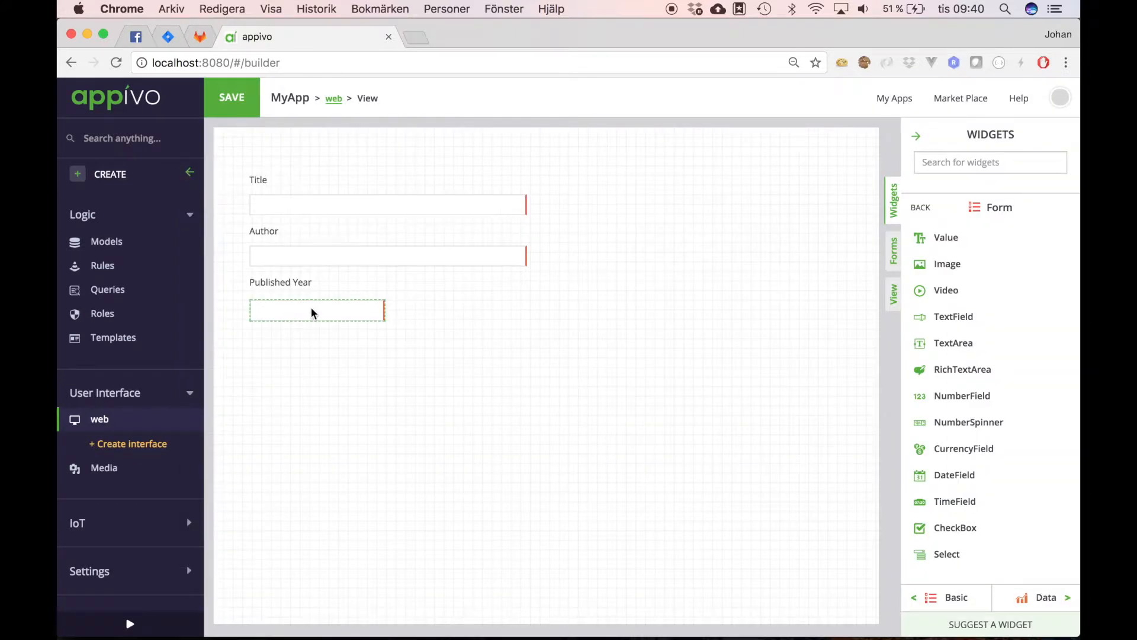
Step: Narrow the Published Year field and add a green SUCCESS-coloured button labelled Save
left_click_drag(379, 315, 313, 310)
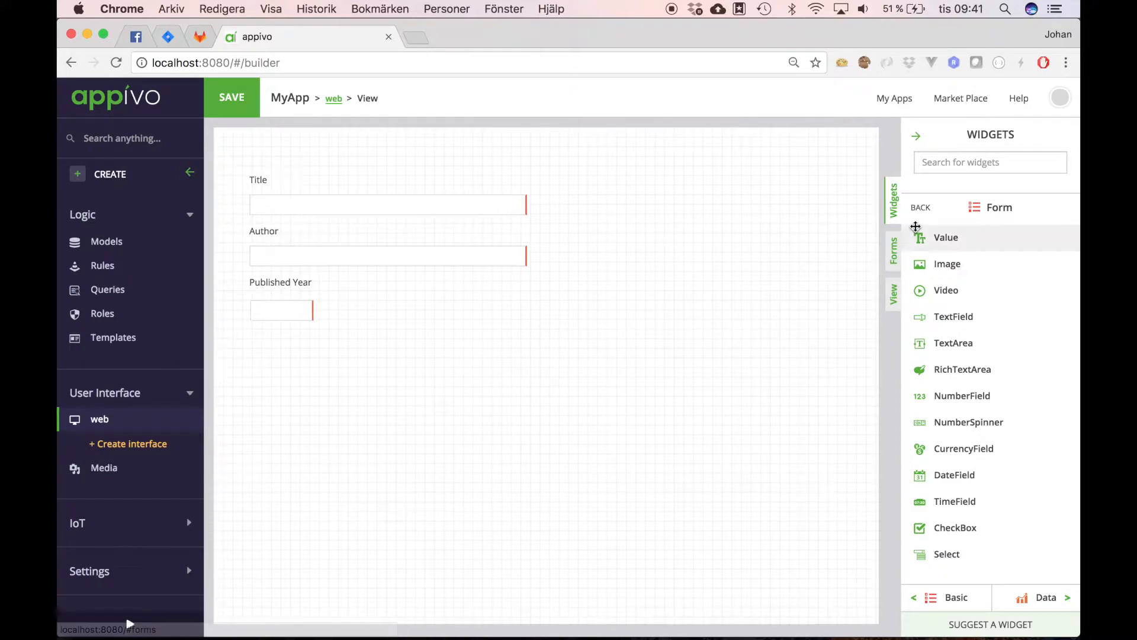
left_click(921, 210)
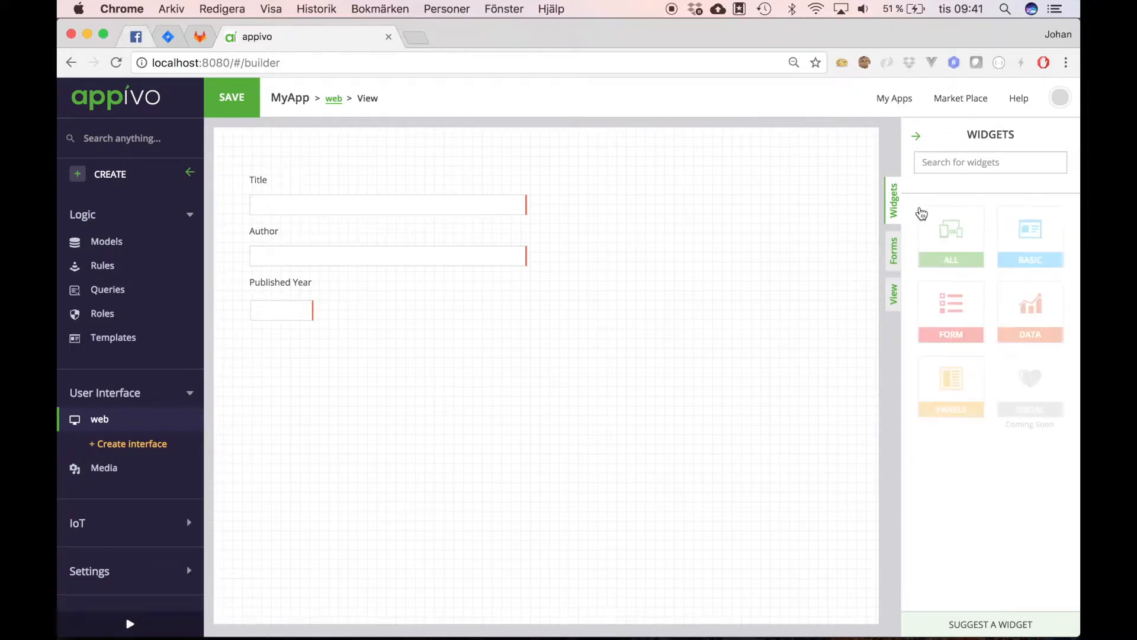
left_click(955, 238)
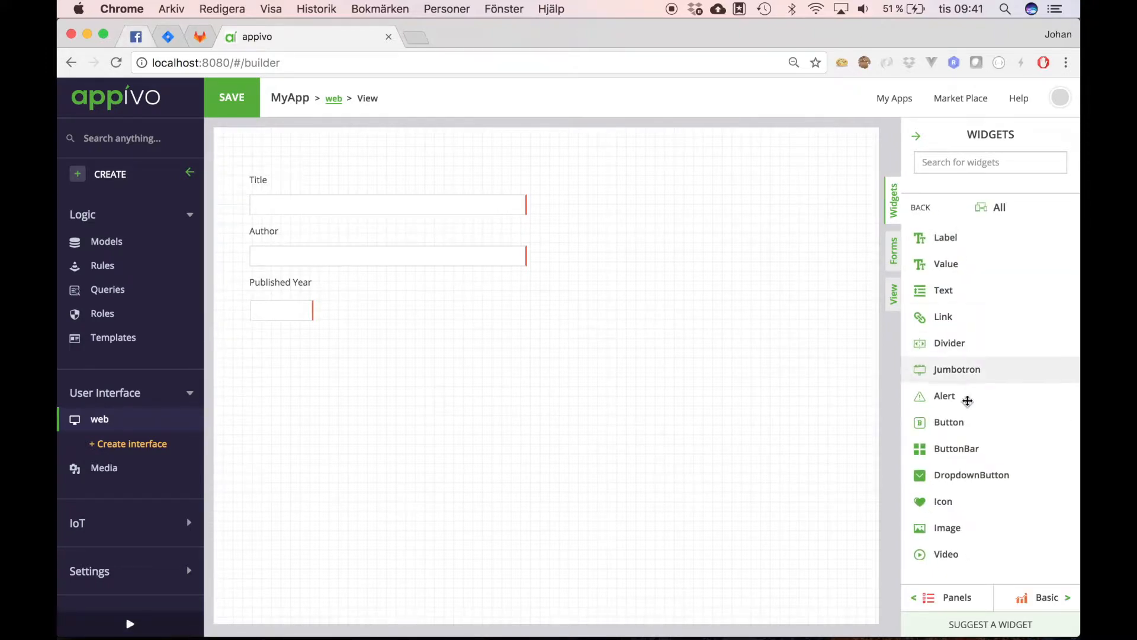
left_click_drag(946, 424, 300, 354)
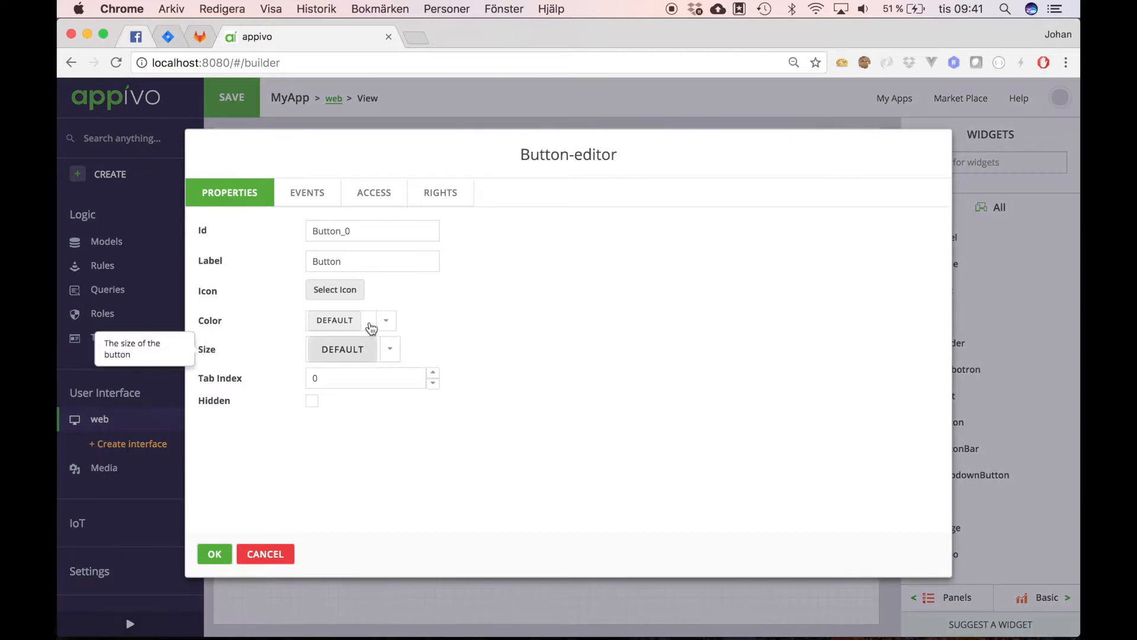
double_click(353, 264)
type("Save")
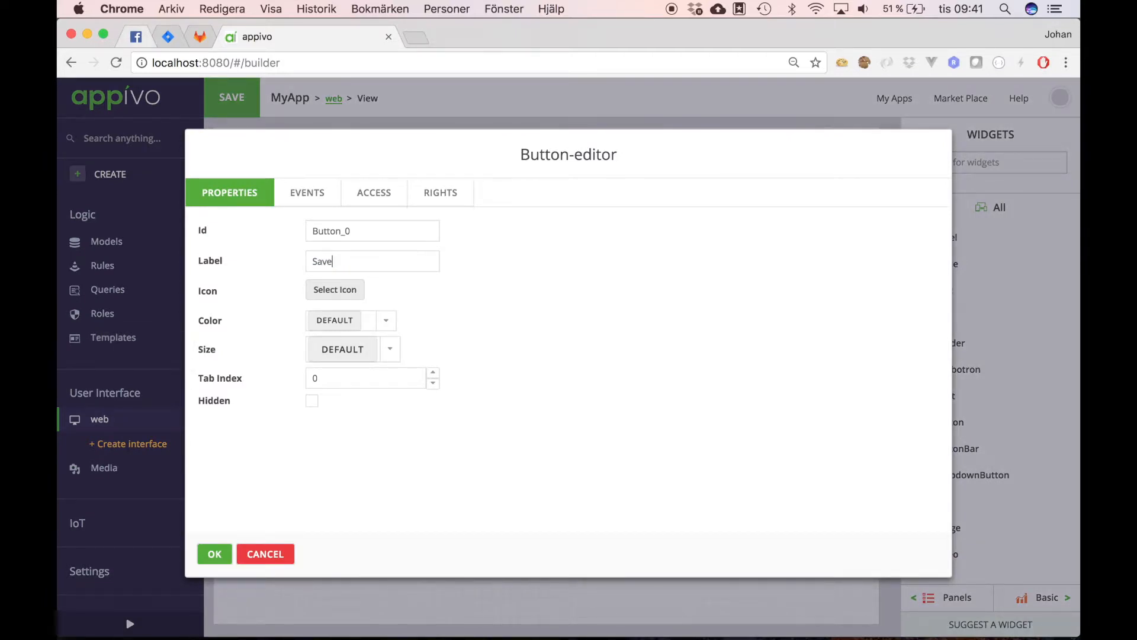
left_click(386, 320)
left_click(368, 398)
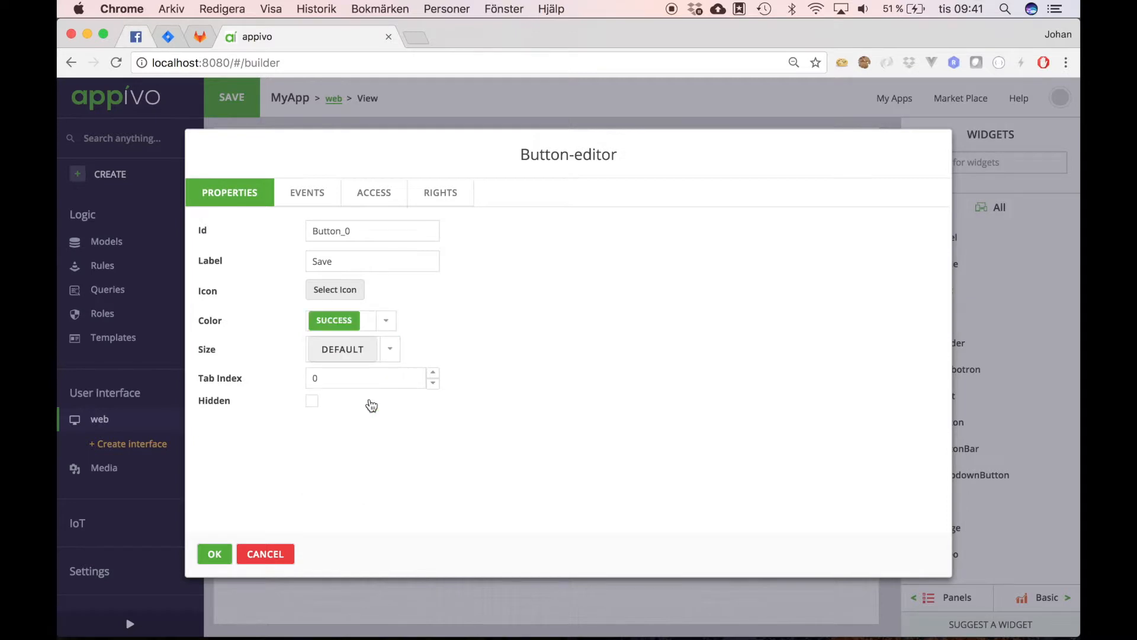
Step: Make the Save button's click event submit BookForm, doing nothing afterwards
left_click(308, 193)
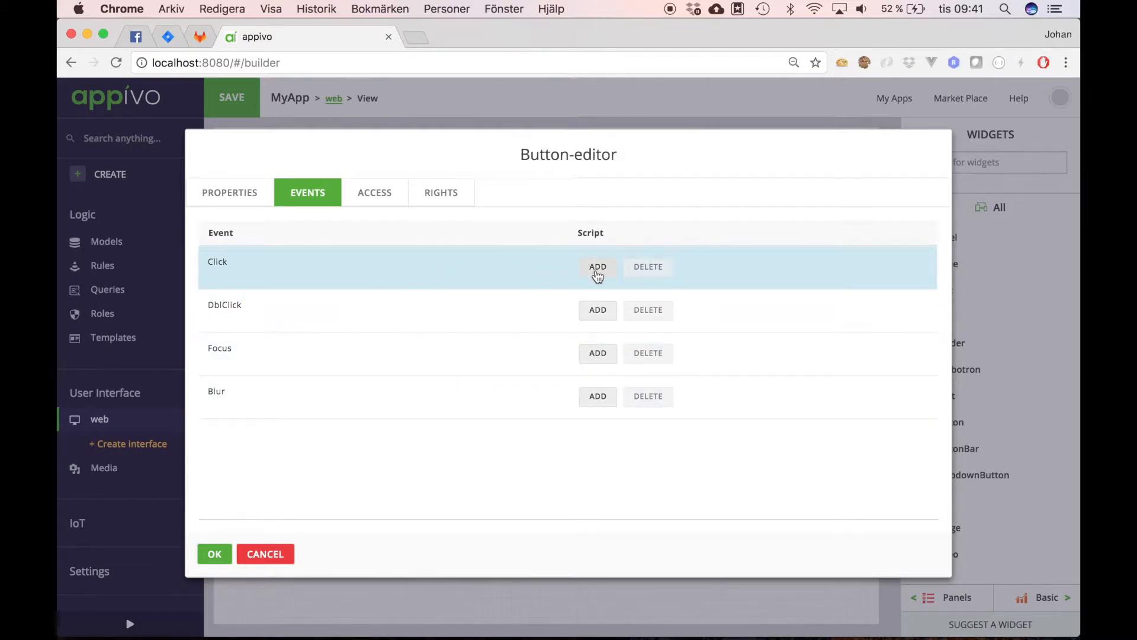
left_click(598, 268)
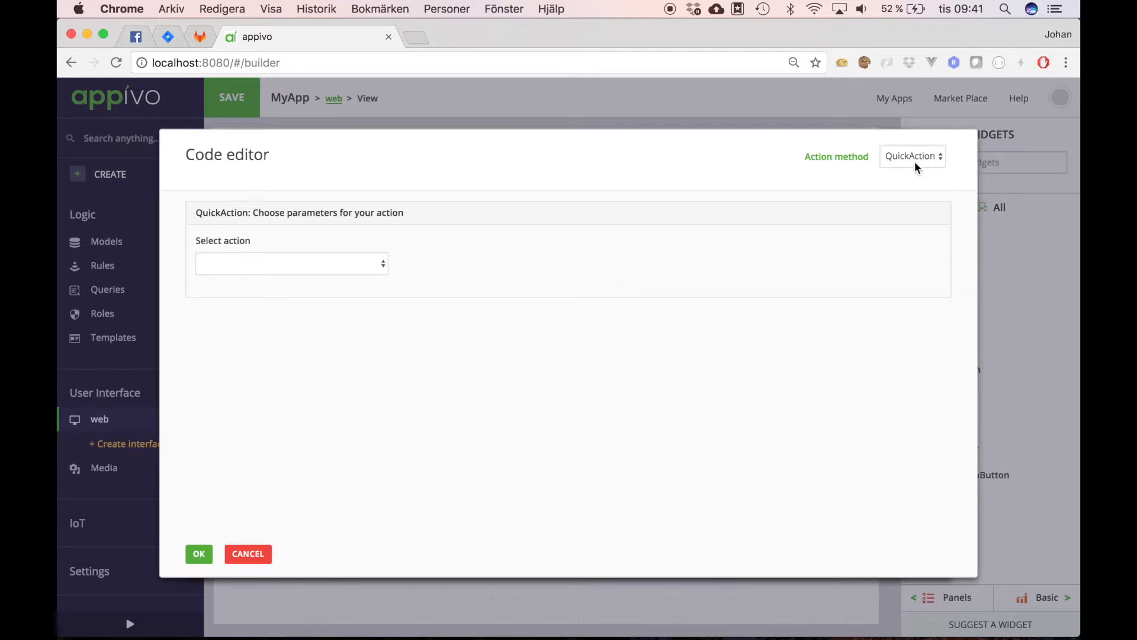
left_click(377, 265)
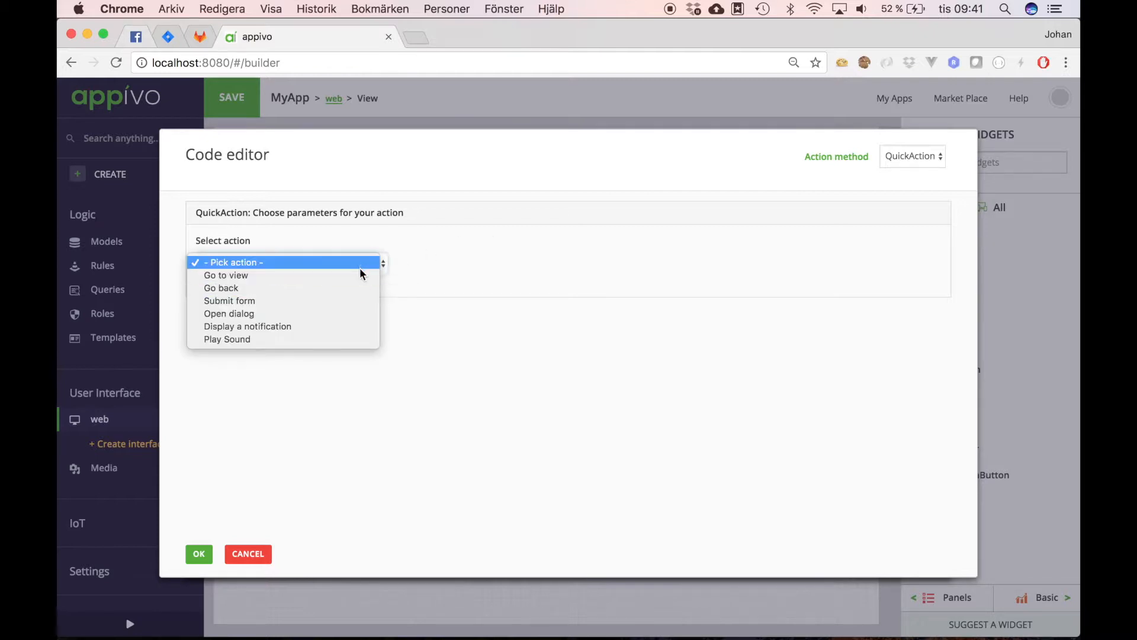
left_click(357, 300)
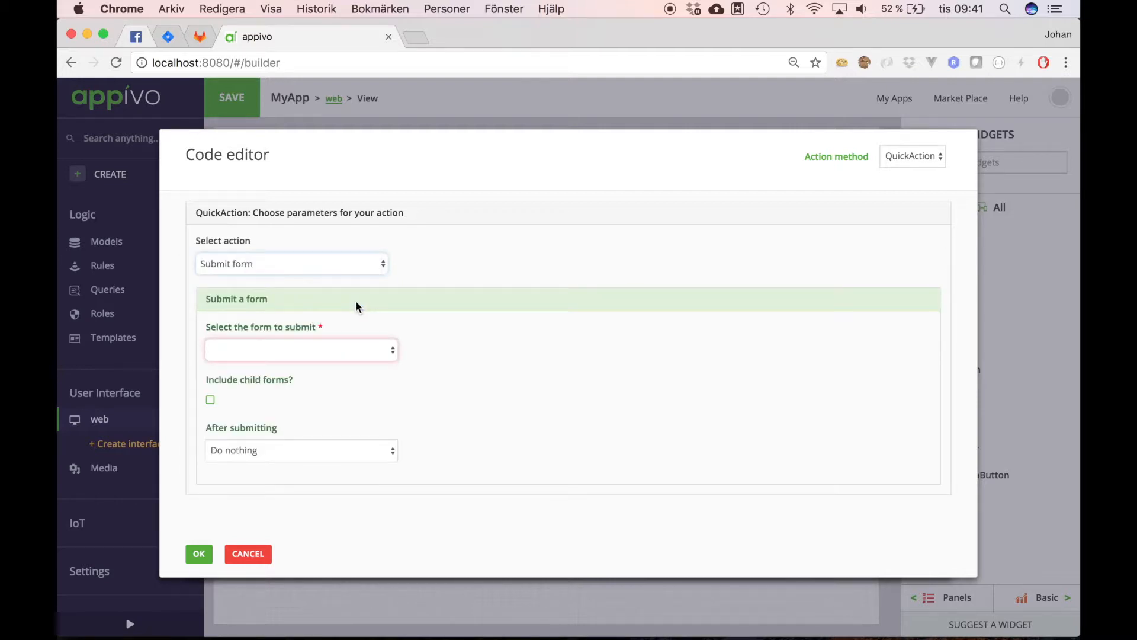
left_click(391, 351)
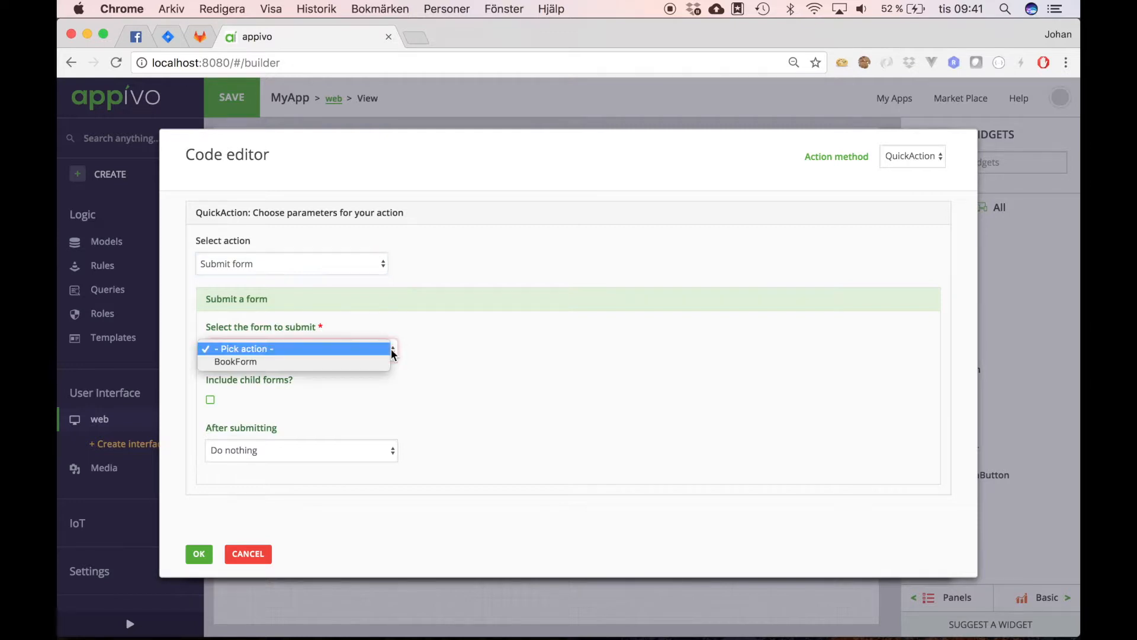
left_click(383, 360)
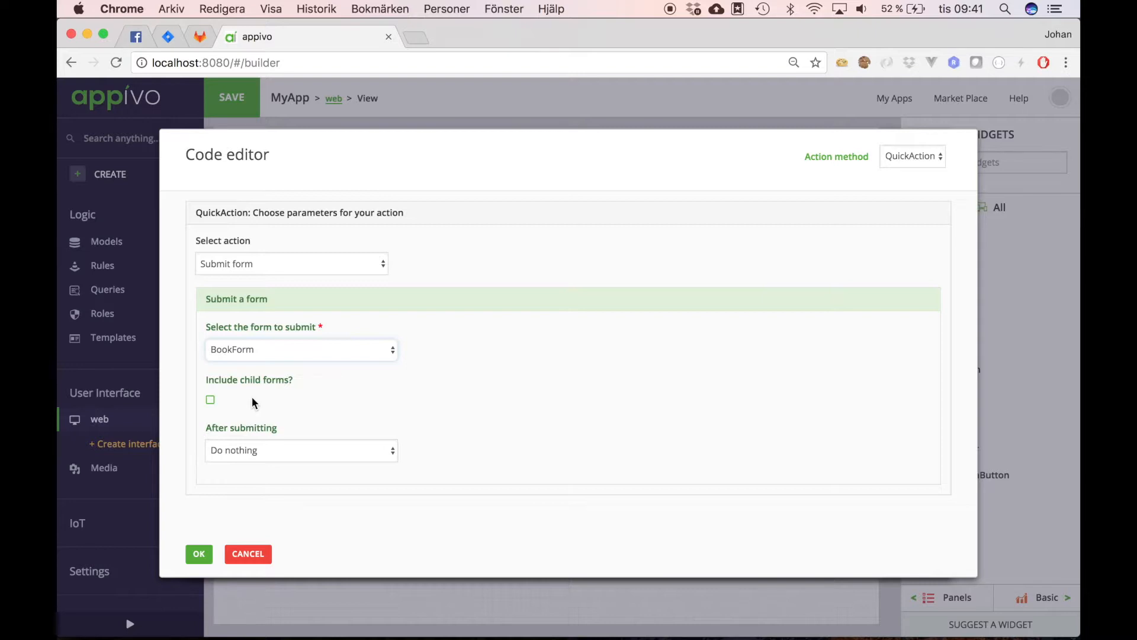
left_click(344, 455)
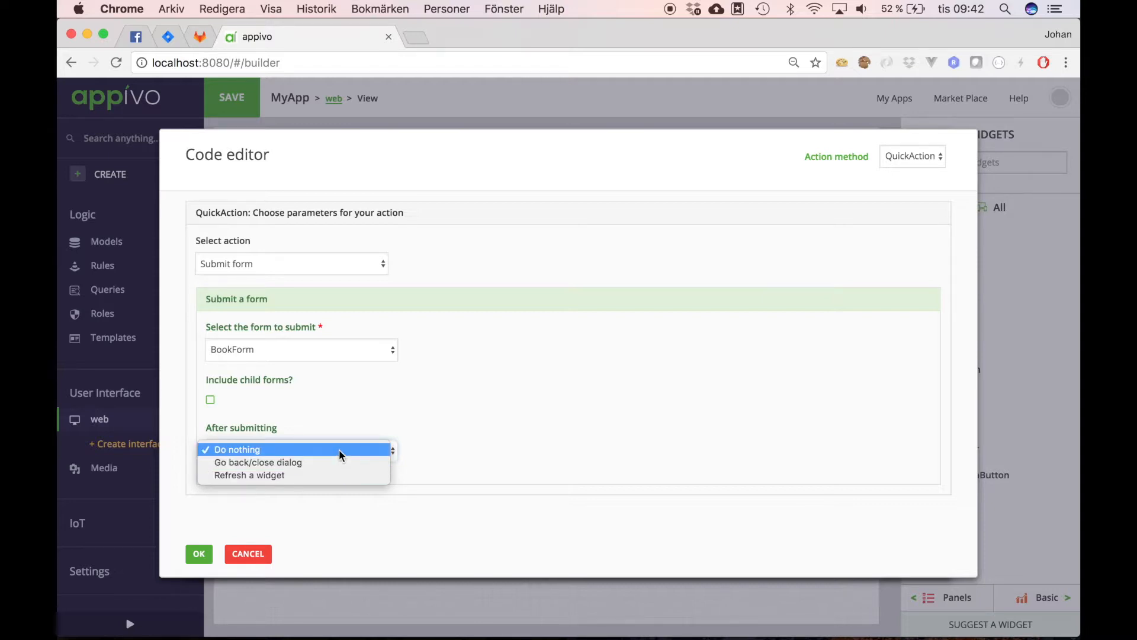
left_click(339, 449)
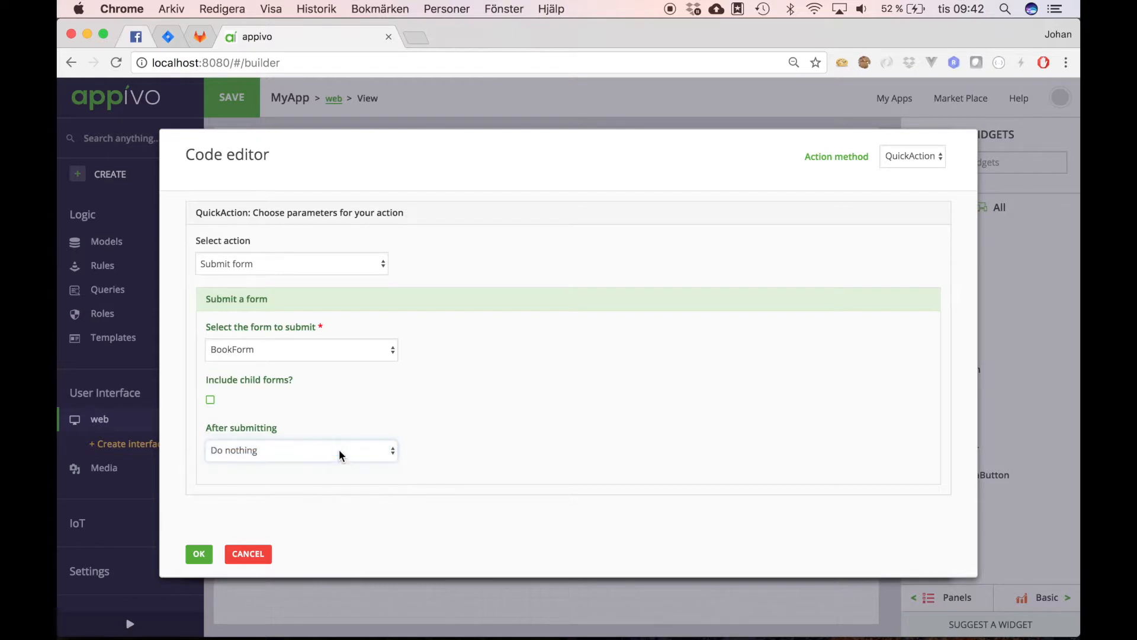
left_click(200, 557)
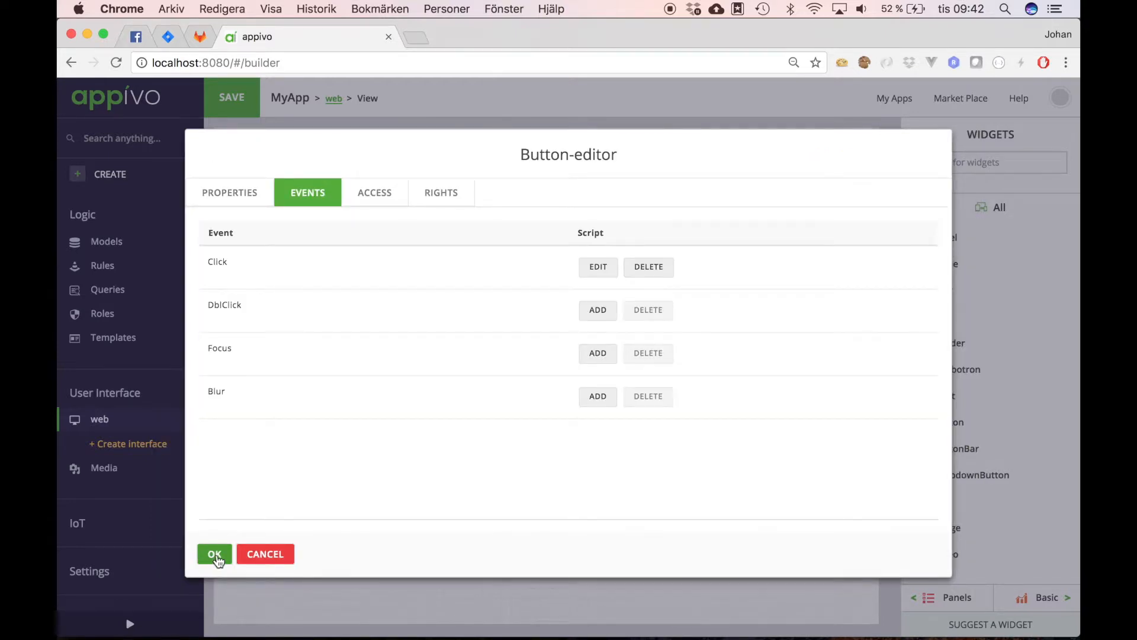
left_click(215, 555)
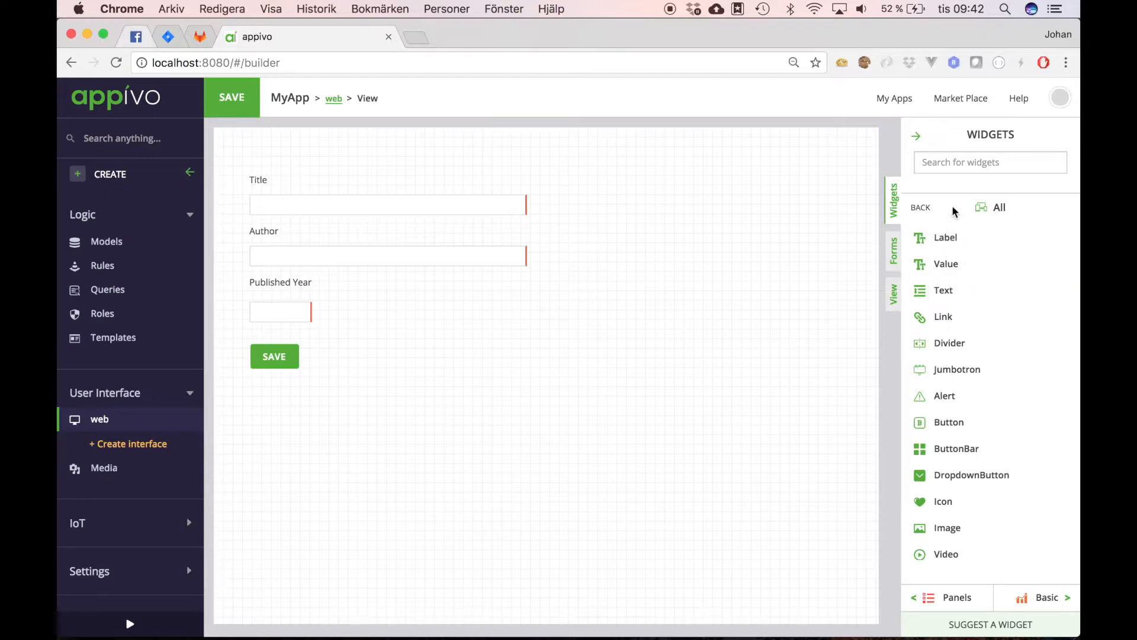
Step: Place a red DANGER-coloured button labelled Cancel beside Save
left_click_drag(948, 420, 378, 356)
double_click(342, 261)
type("Cancel")
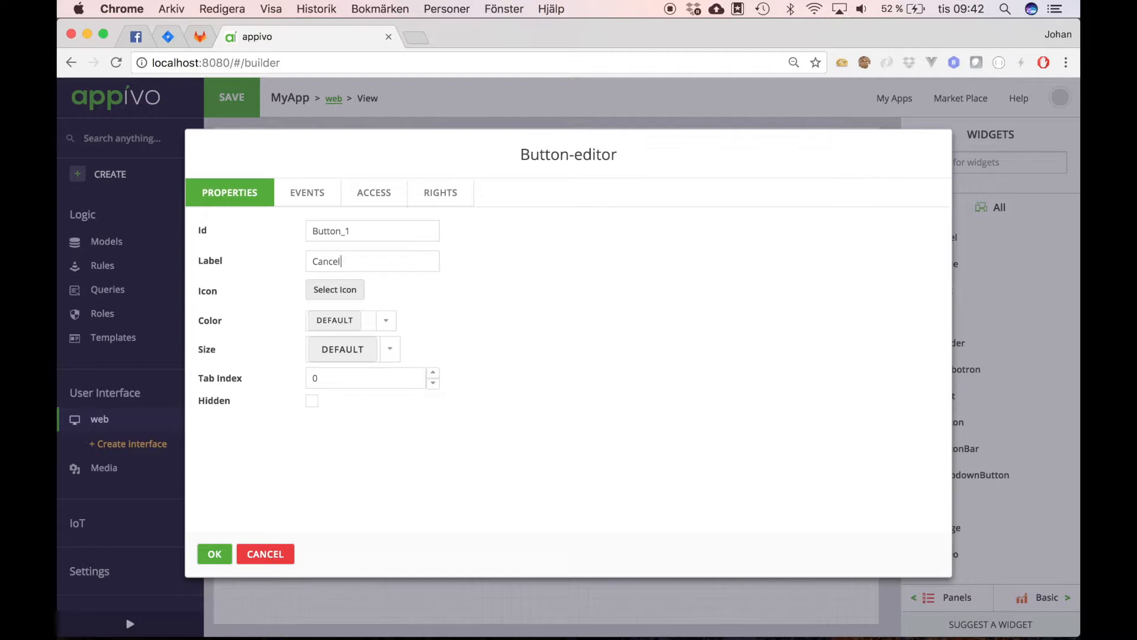
left_click(396, 329)
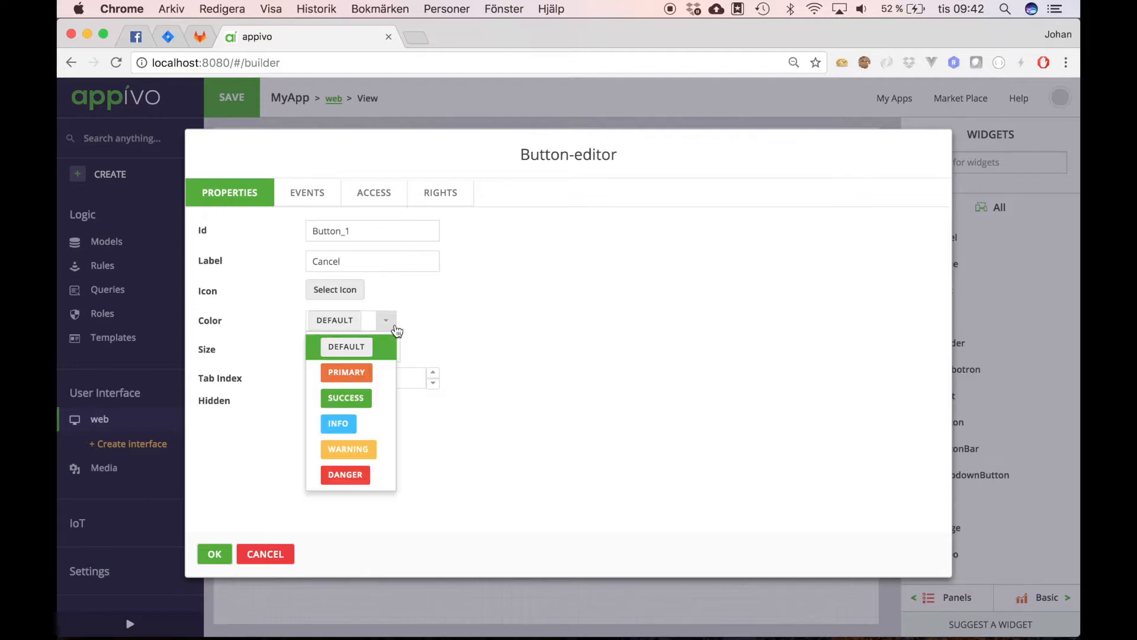
left_click(357, 472)
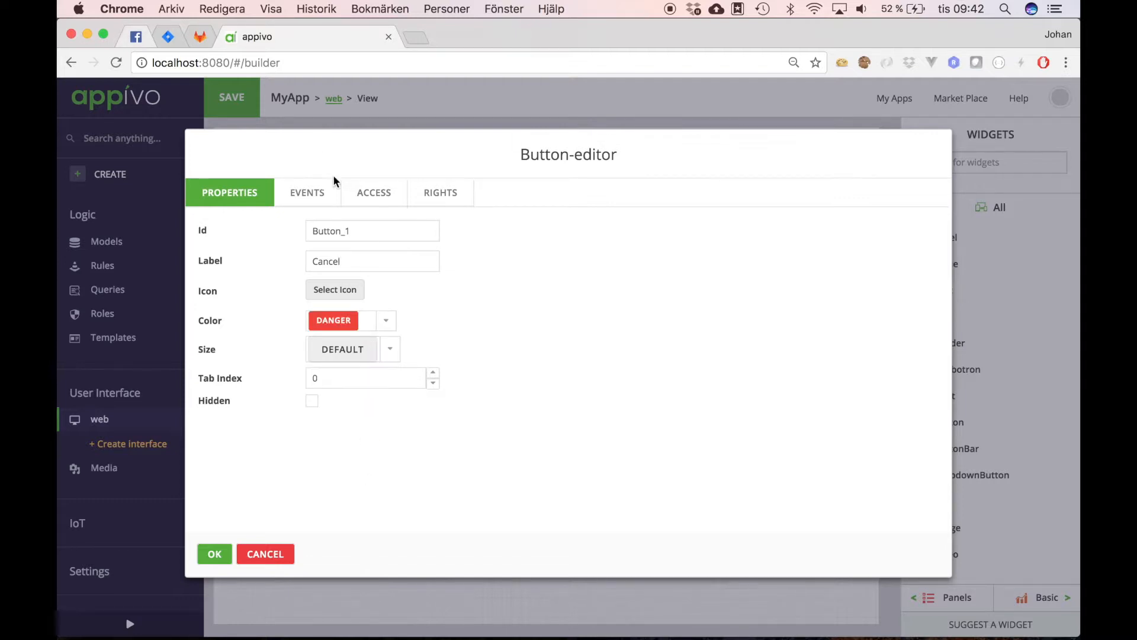
Step: Give Cancel a click event that goes back to the previous page, then save the app
left_click(311, 191)
left_click(600, 271)
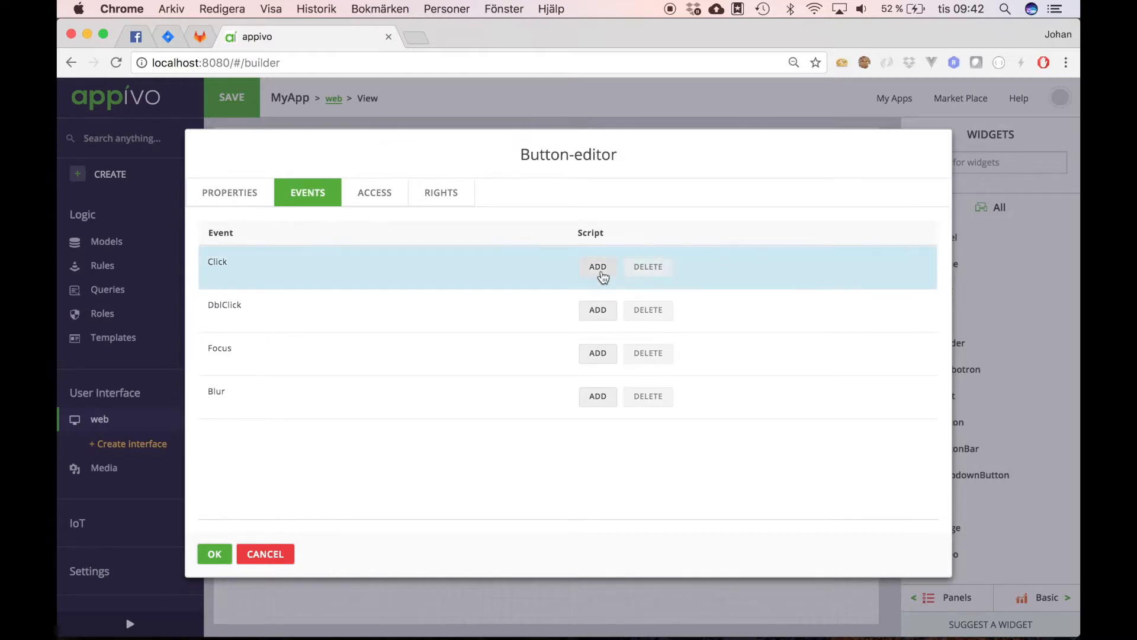
left_click(600, 272)
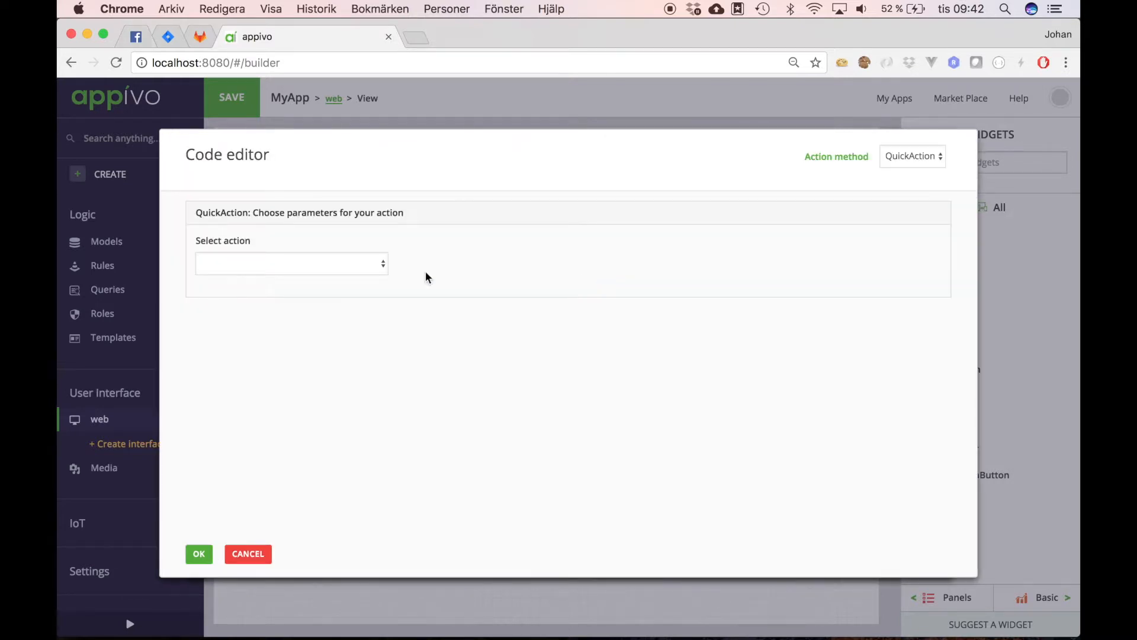
left_click(382, 266)
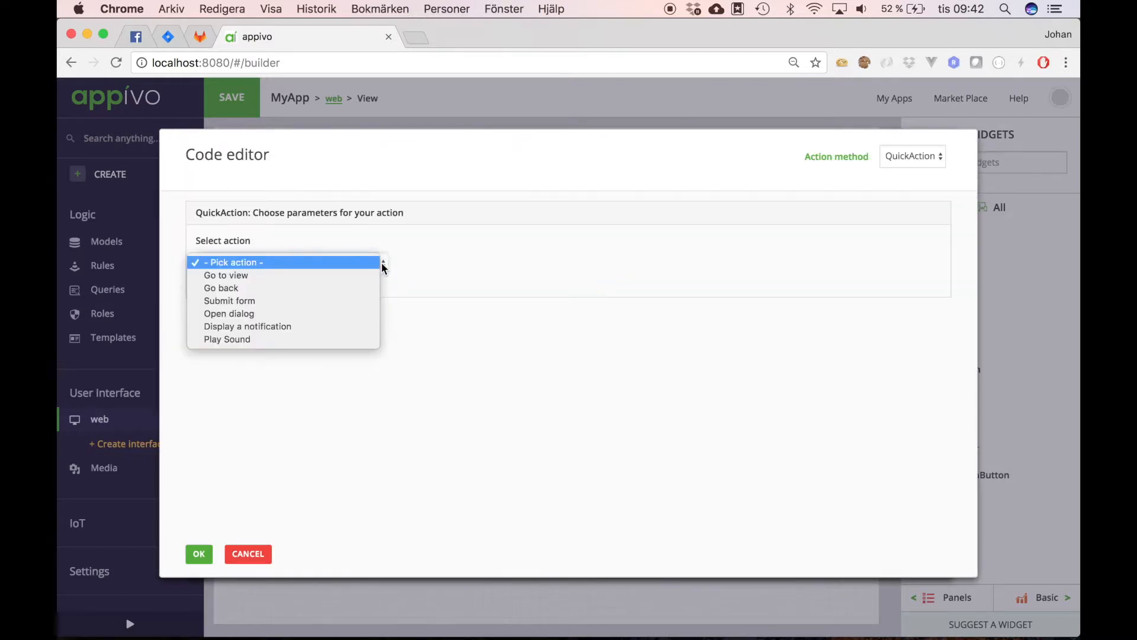
left_click(351, 293)
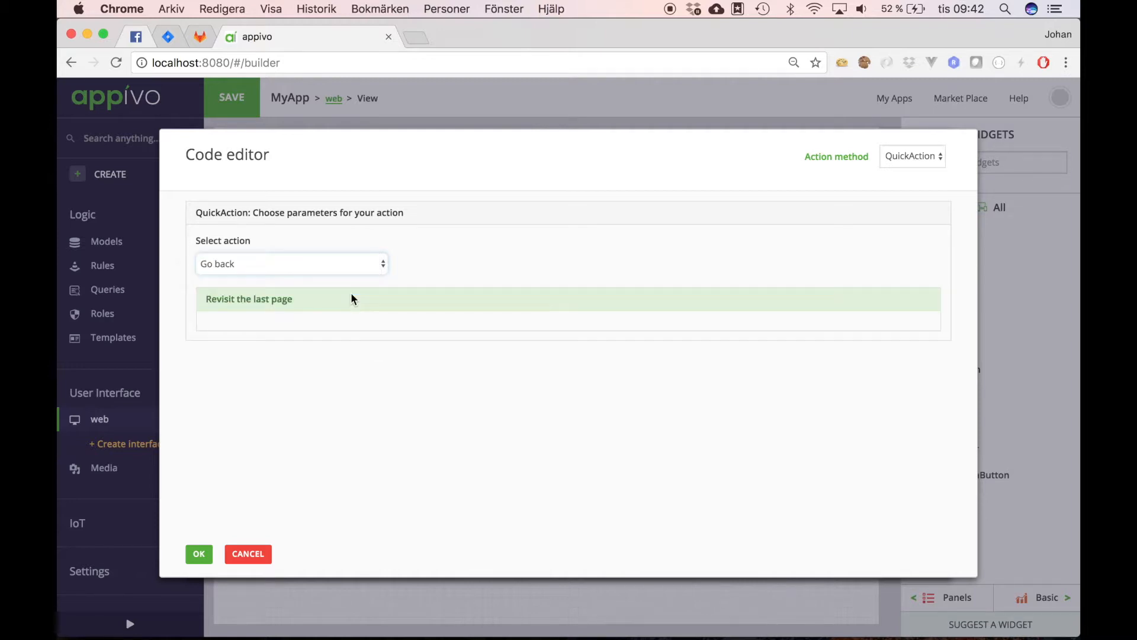
left_click(199, 554)
left_click(216, 555)
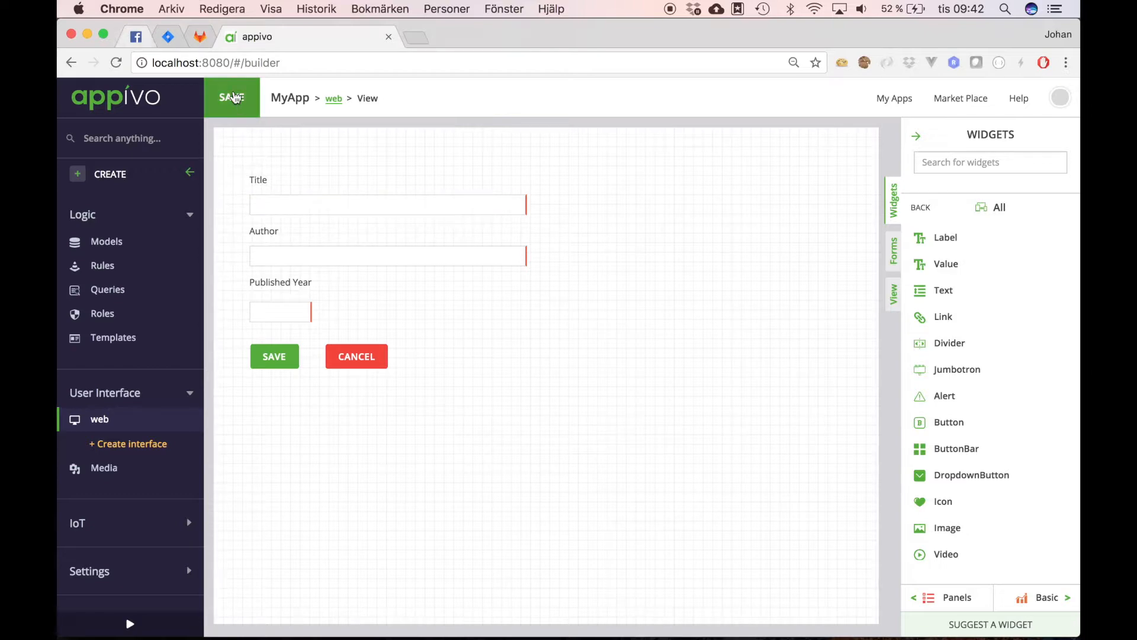
left_click(235, 97)
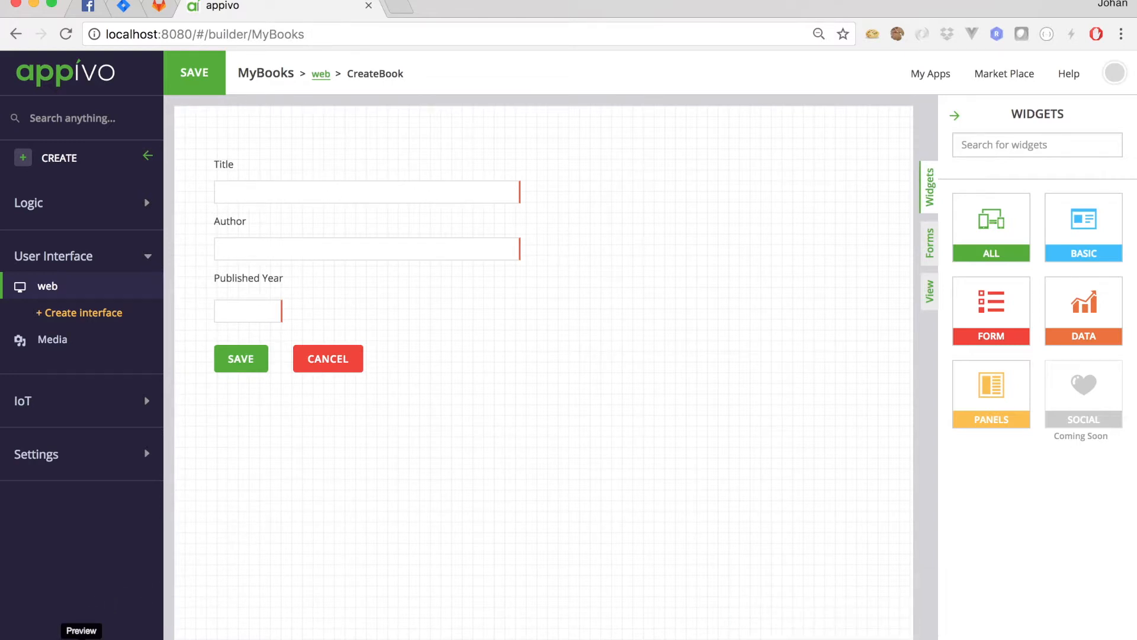
Step: In the preview, save the book 'Building awesome apps with Appivo' with its author name, published 1972
left_click(81, 637)
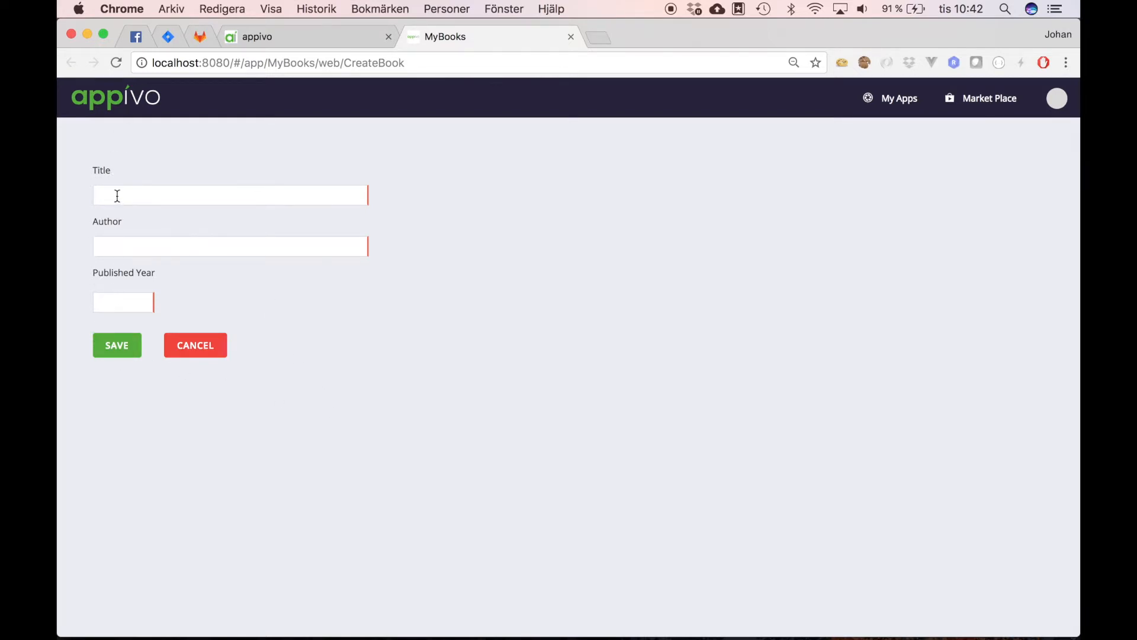
type("Building awesome apps with Appivo")
key("Tab")
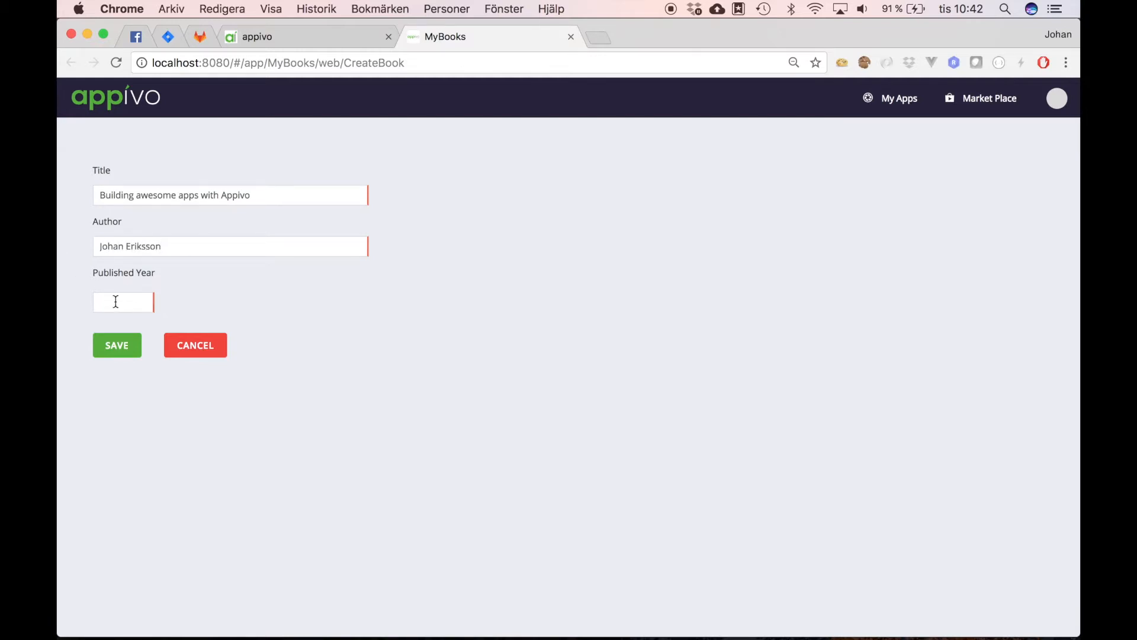
left_click(117, 345)
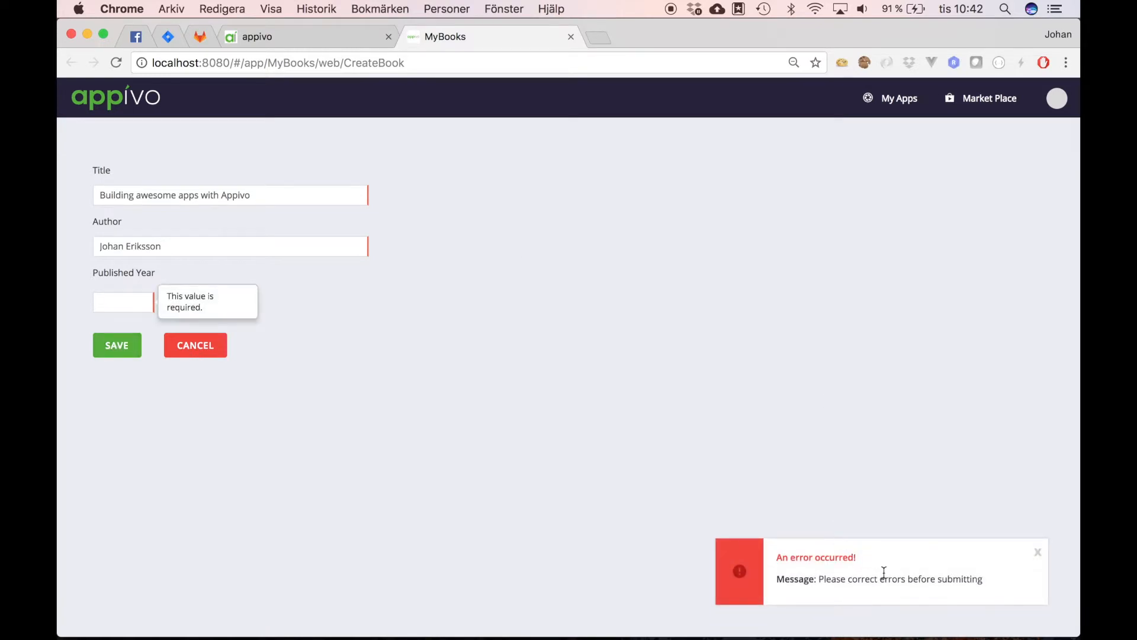
type("1972")
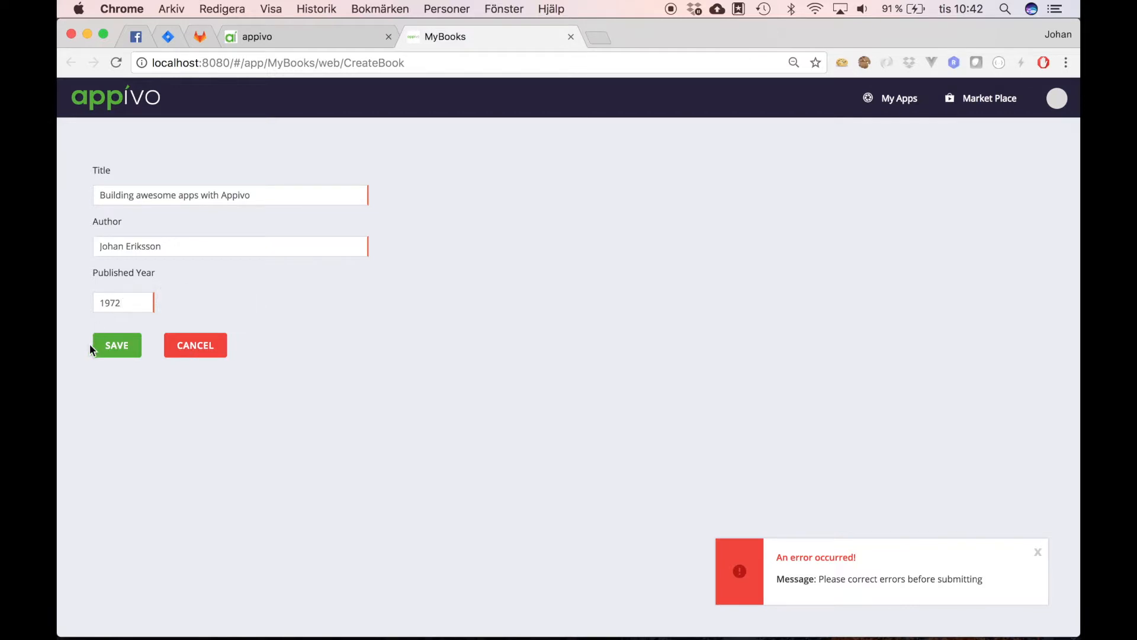
left_click(123, 349)
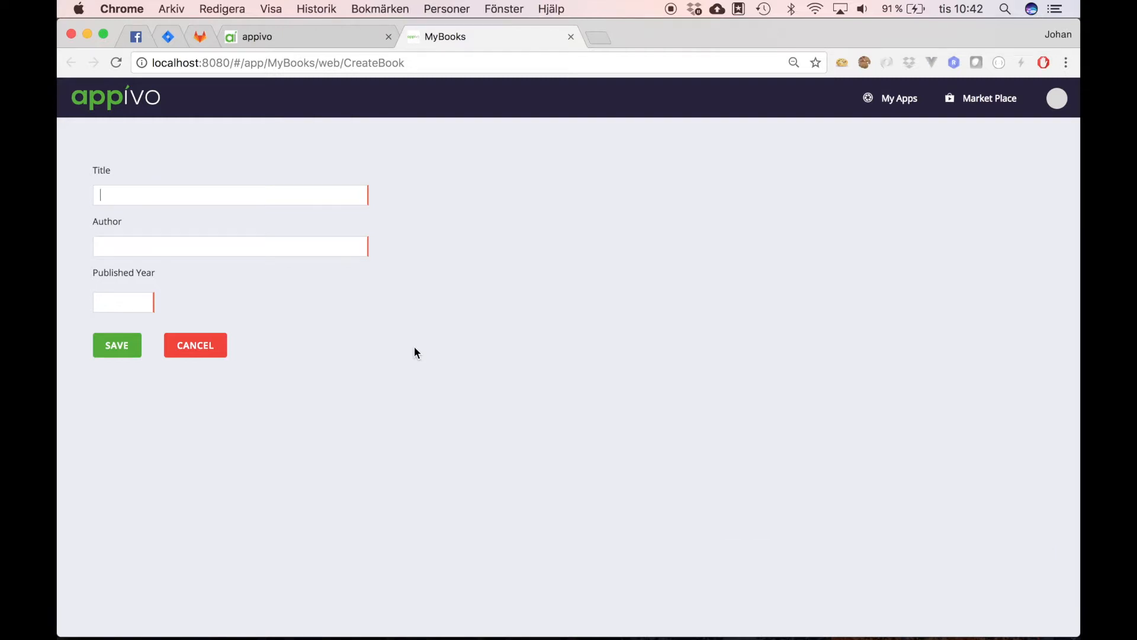
Step: Close the preview and bring up the web interface's views overview
left_click(571, 37)
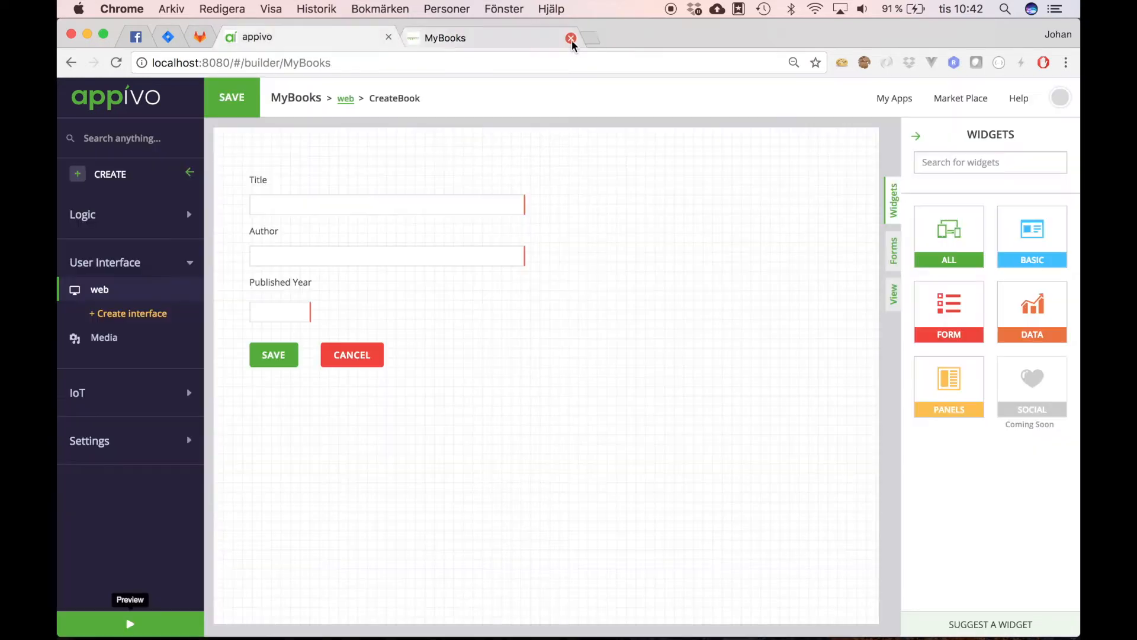
left_click(101, 292)
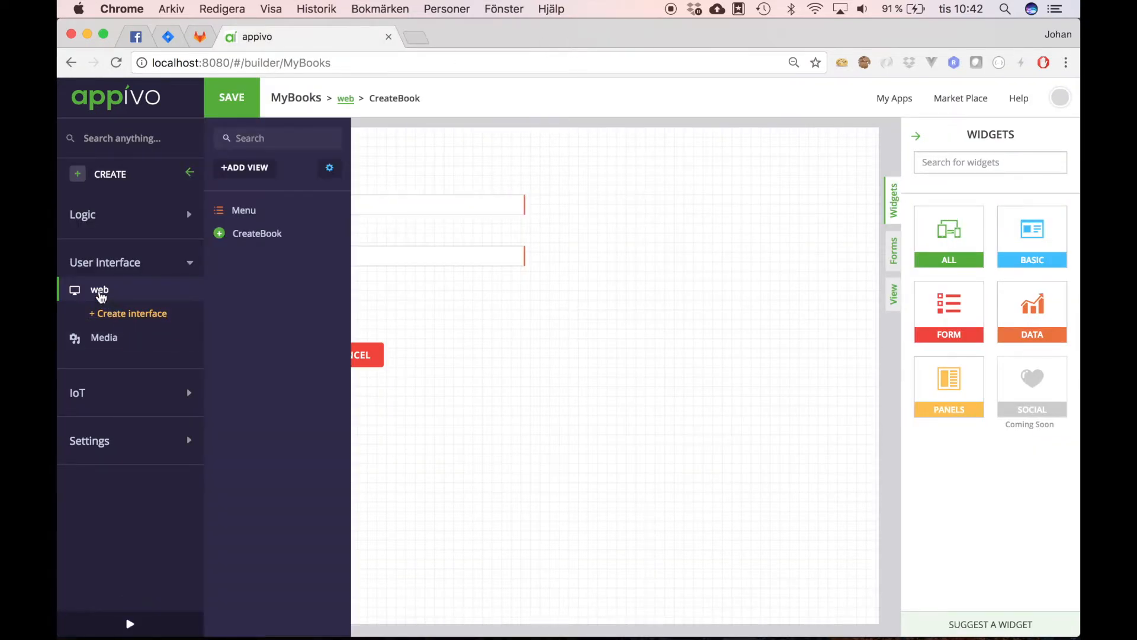
left_click(101, 294)
Step: Create a blank-template view with ID ListBooks and show its Data widget category
left_click(283, 260)
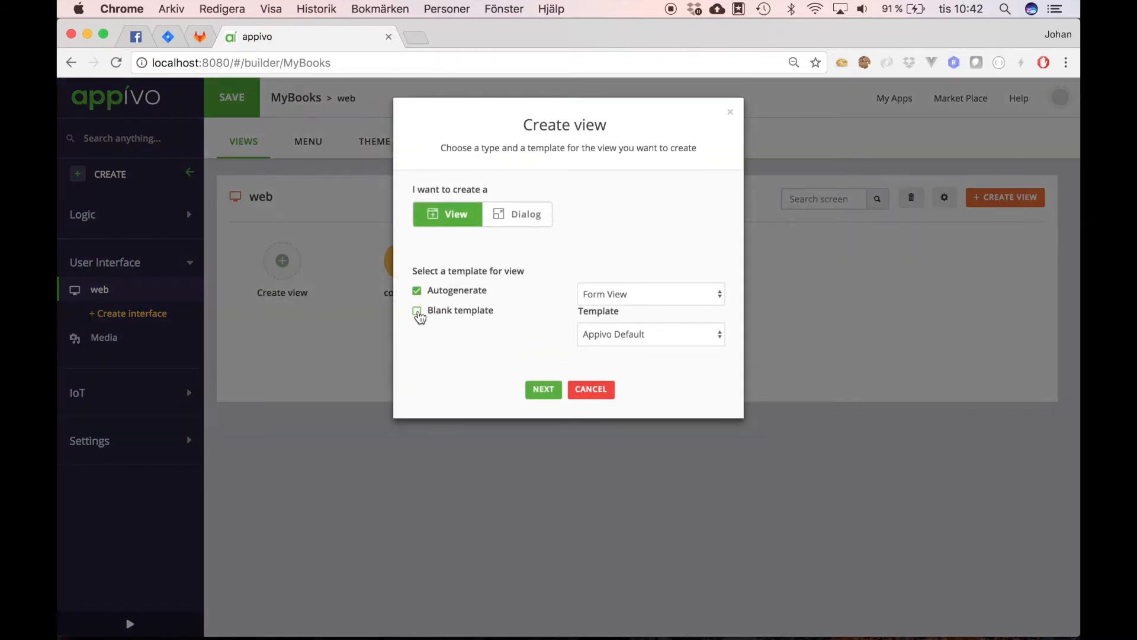
left_click(418, 312)
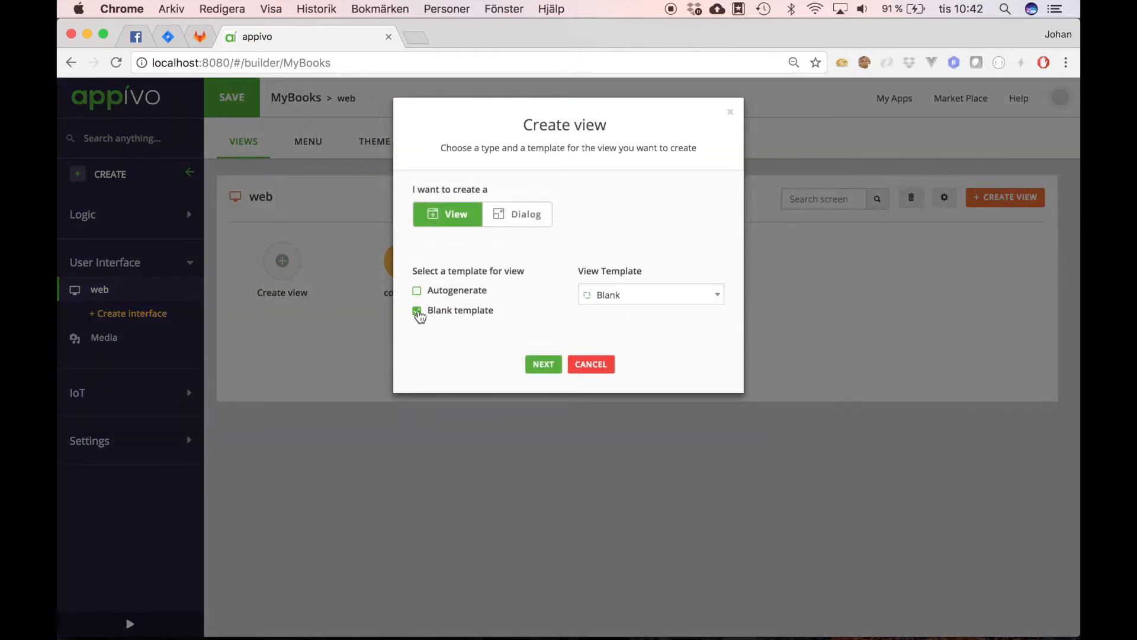
left_click(541, 364)
double_click(455, 212)
type("ListBooks")
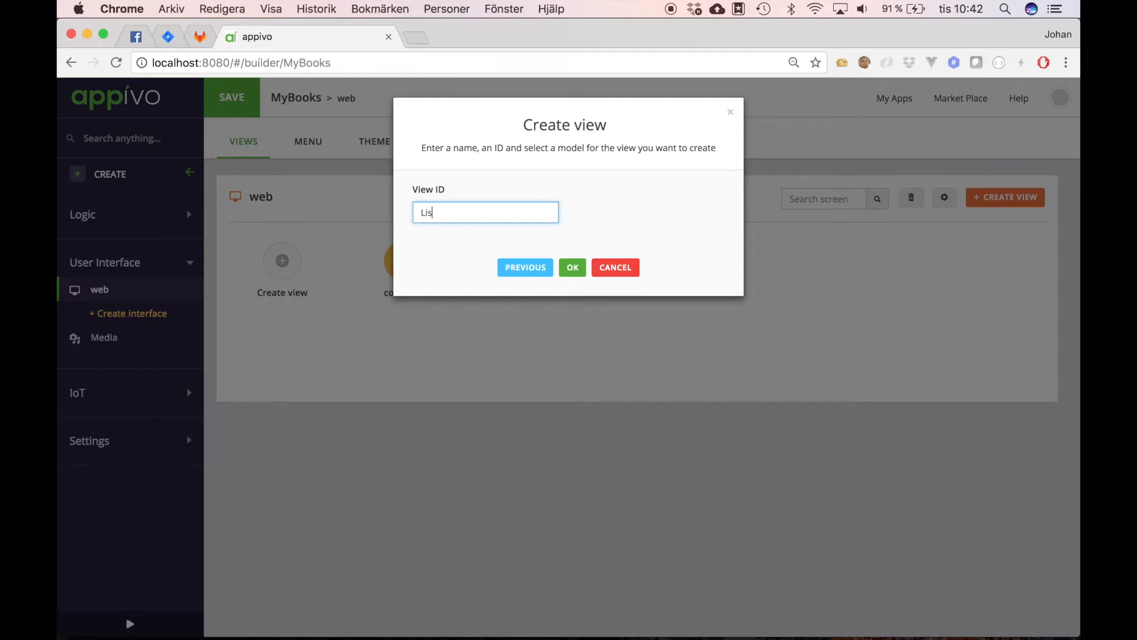
left_click(570, 267)
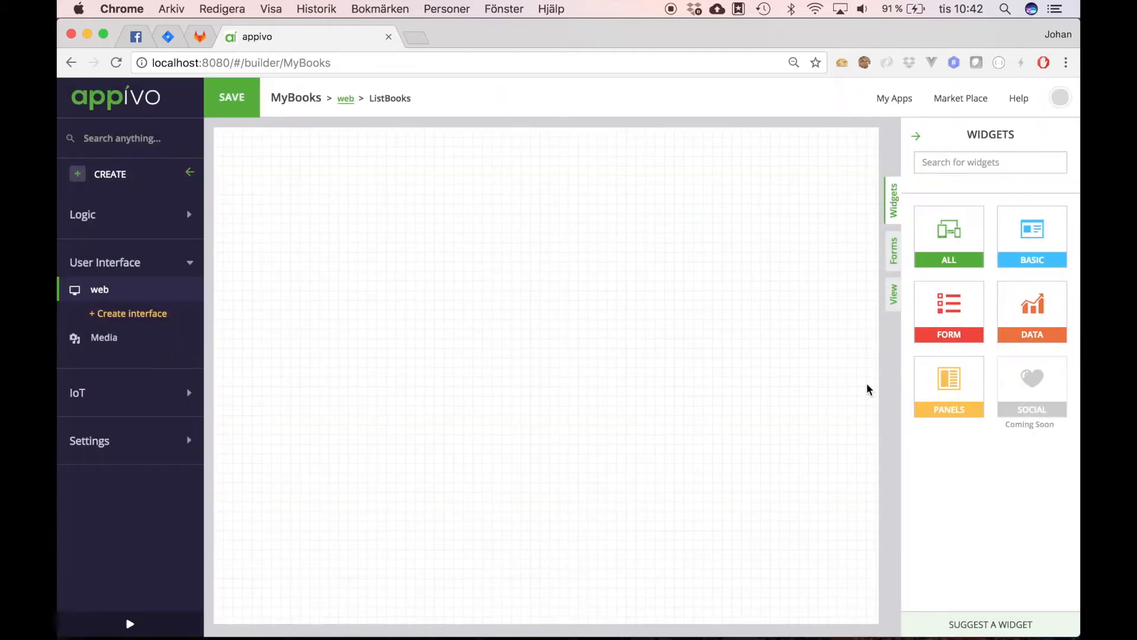
left_click(1030, 318)
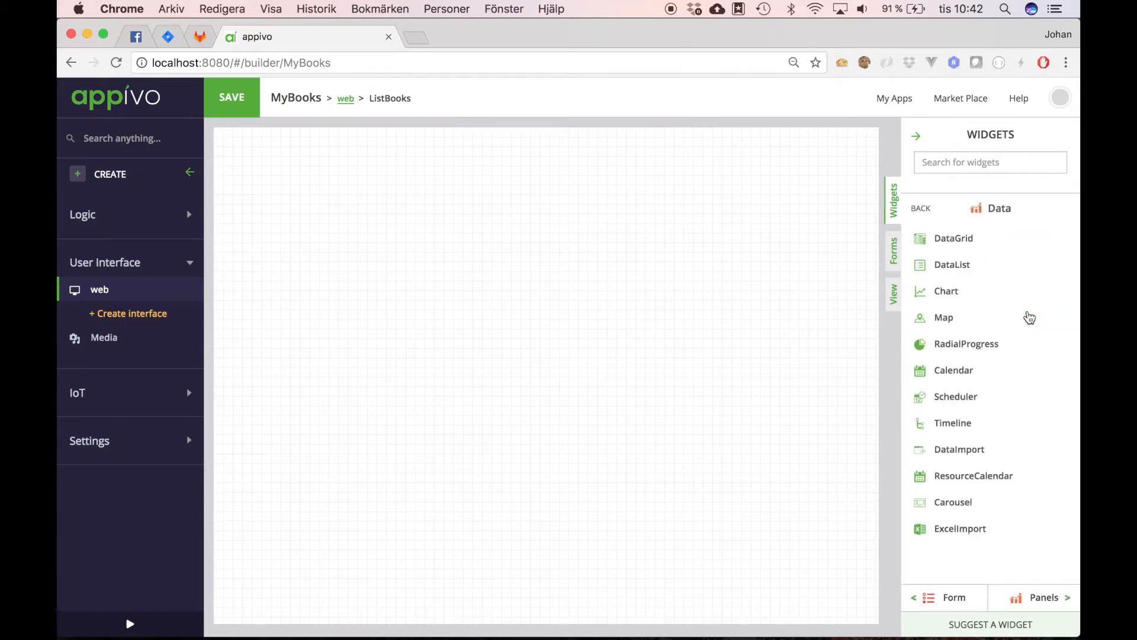
Step: Place a DataGrid of Book records with Title, Author and Published columns, then move and enlarge it
left_click_drag(926, 240, 381, 229)
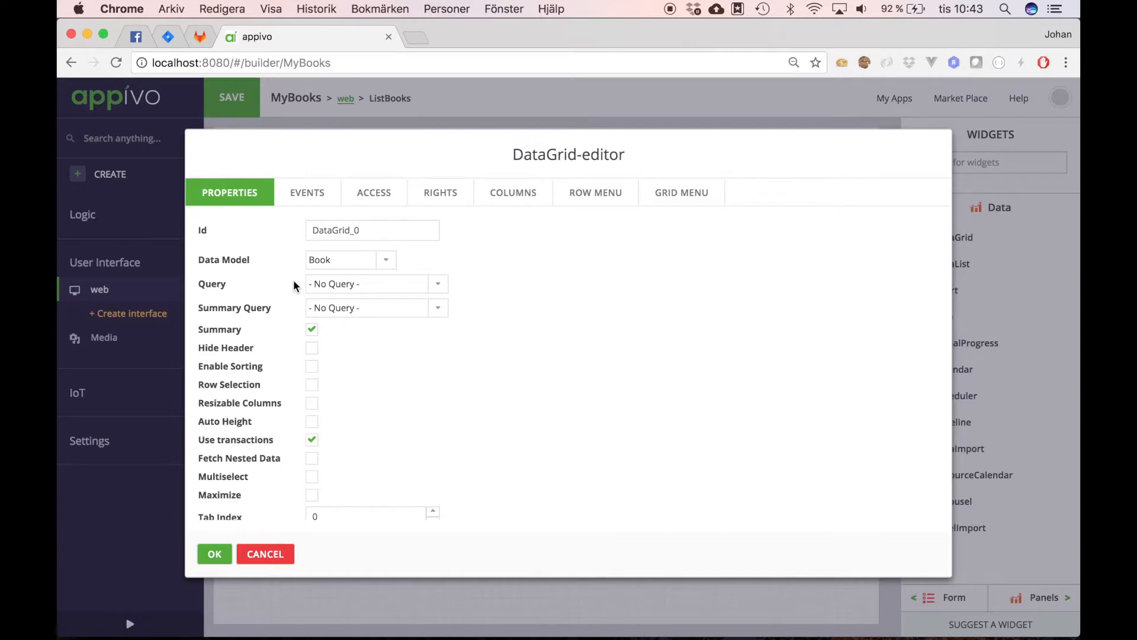
mouse_move(293, 280)
left_click(508, 200)
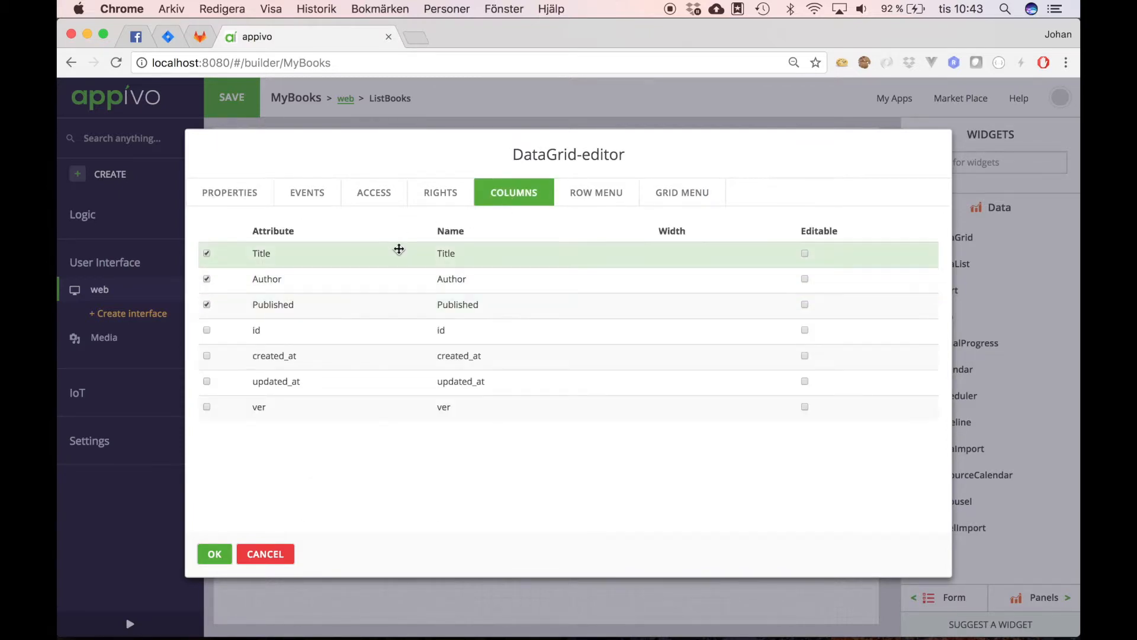
mouse_move(393, 300)
left_mouse_down()
mouse_move(393, 279)
mouse_move(373, 282)
mouse_move(373, 302)
left_mouse_up()
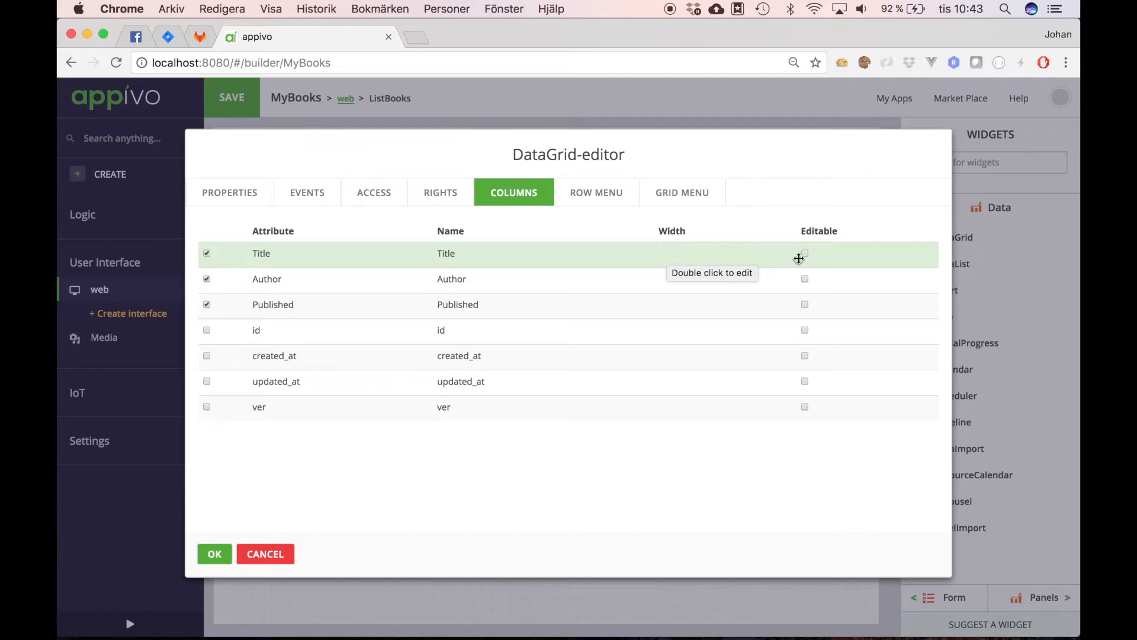
right_click(618, 256)
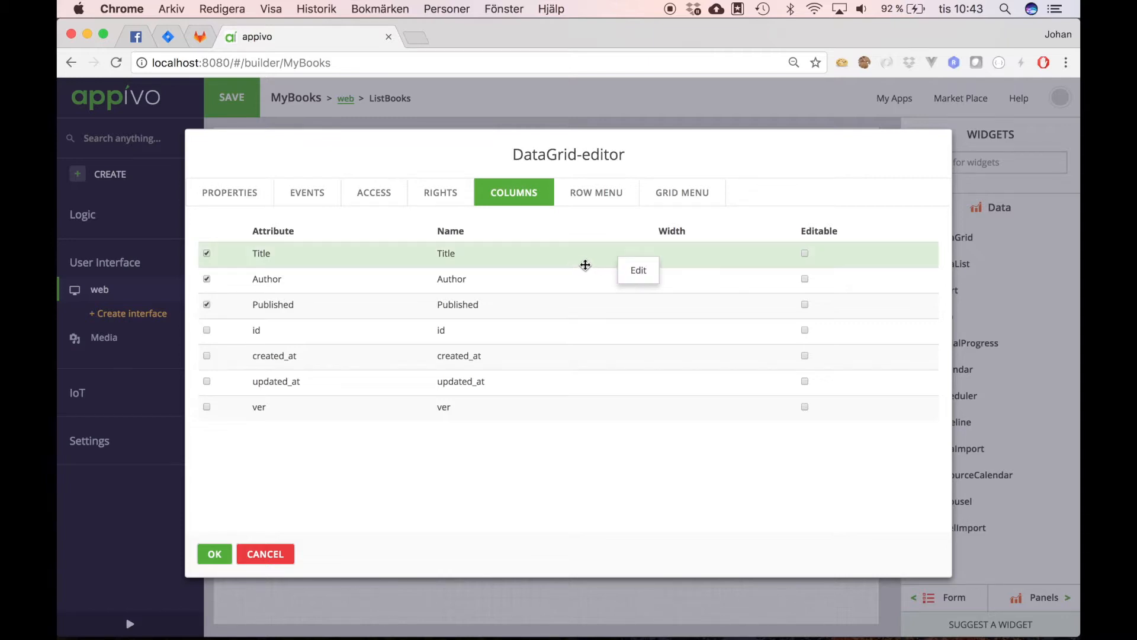
left_click(499, 256)
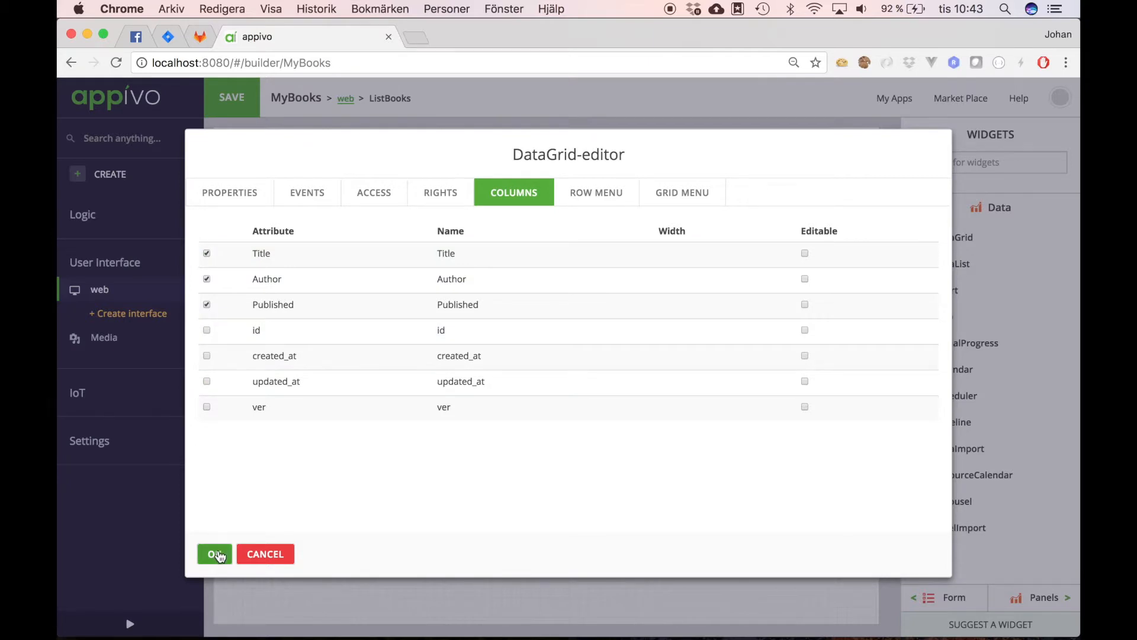
left_click(218, 554)
left_click_drag(414, 261, 352, 223)
left_click_drag(460, 302, 823, 441)
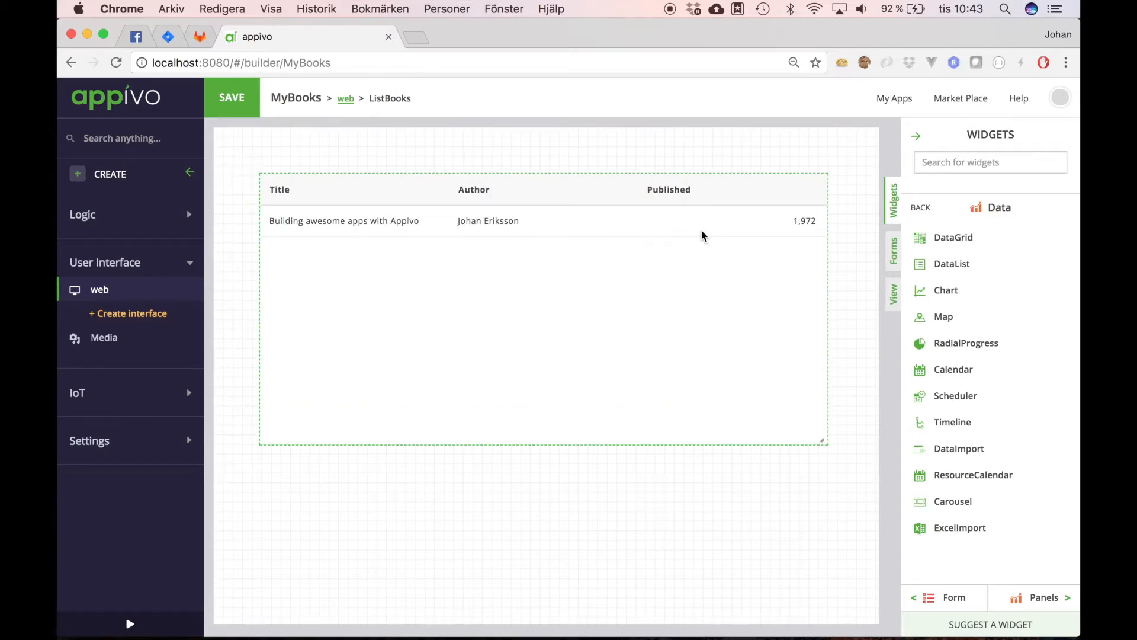
Step: Stretch the grid across the canvas and add a label reading 'MyBooks' above it
left_click_drag(576, 219, 550, 215)
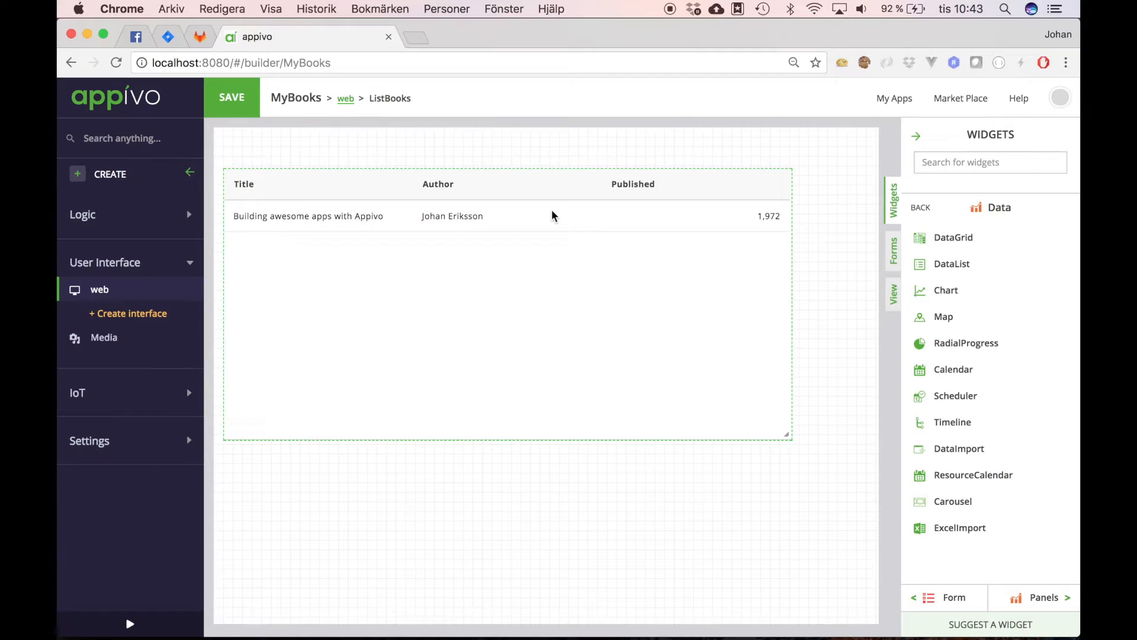
left_click_drag(787, 436, 865, 605)
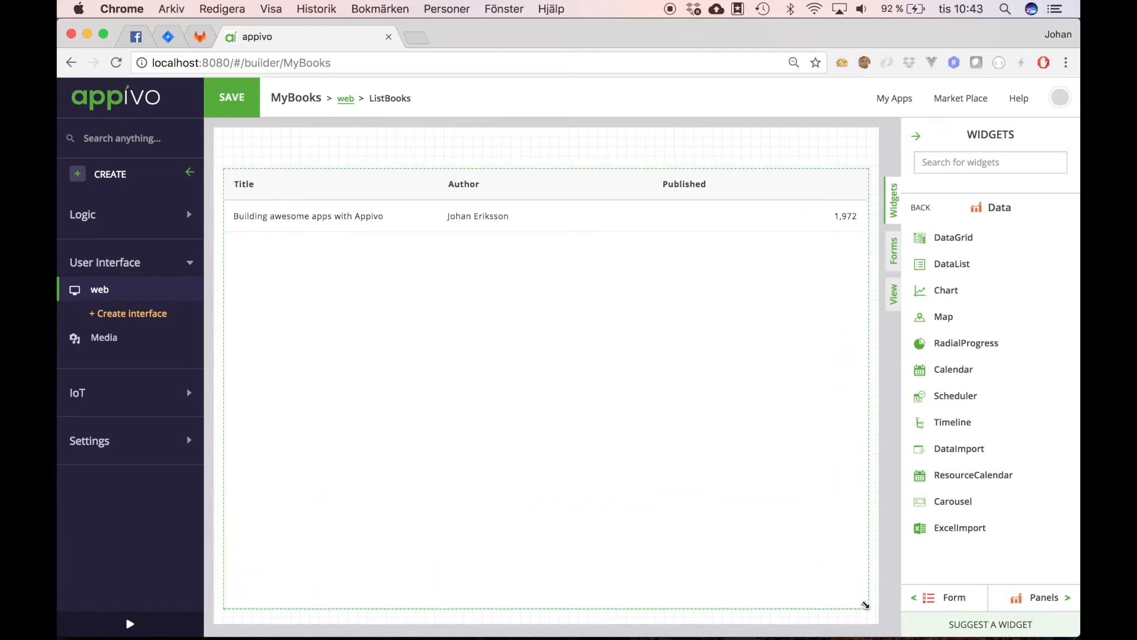
left_click(916, 209)
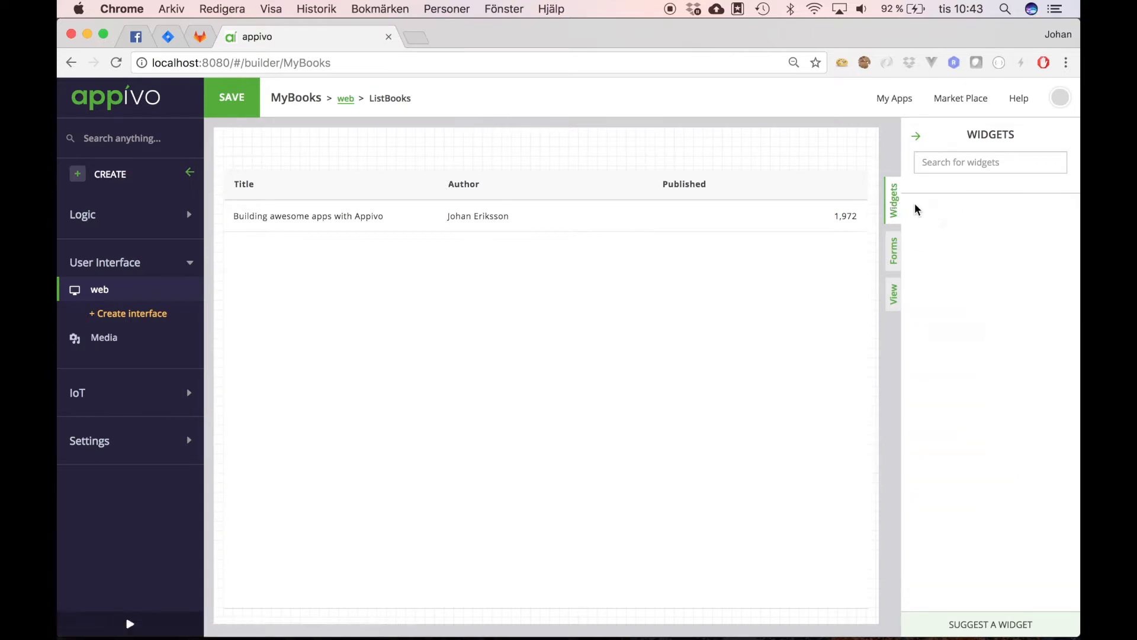
left_click(948, 246)
left_click_drag(946, 228, 276, 151)
double_click(347, 261)
type("MyBooks")
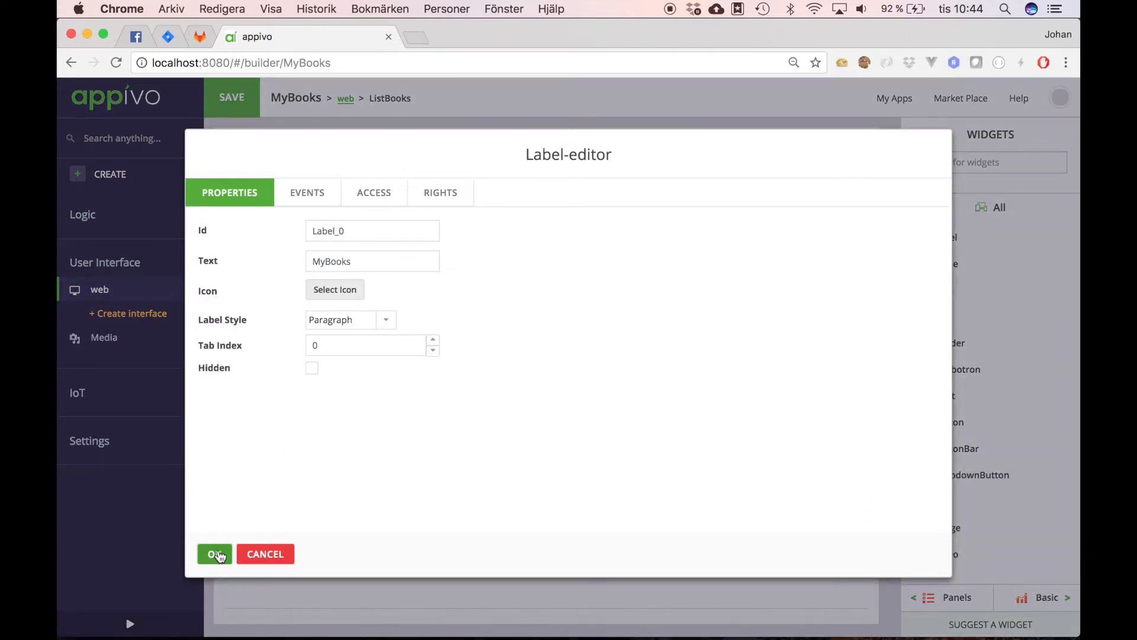
left_click(216, 554)
Step: Set the MyBooks label's font size to 30px
right_click(246, 145)
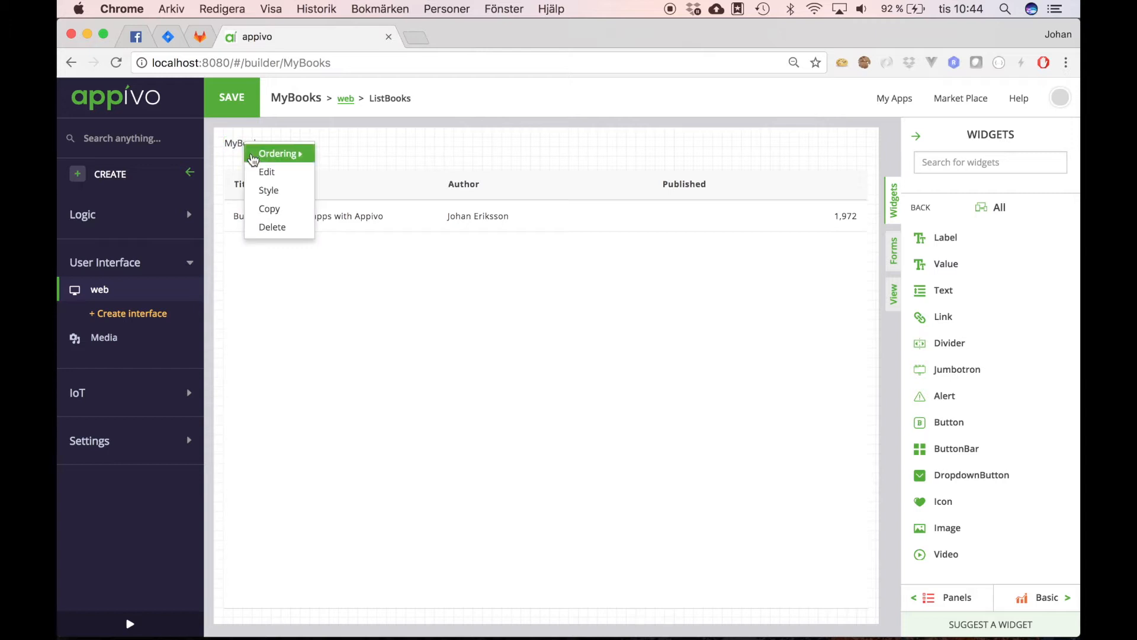
left_click(268, 189)
left_click_drag(993, 310, 954, 312)
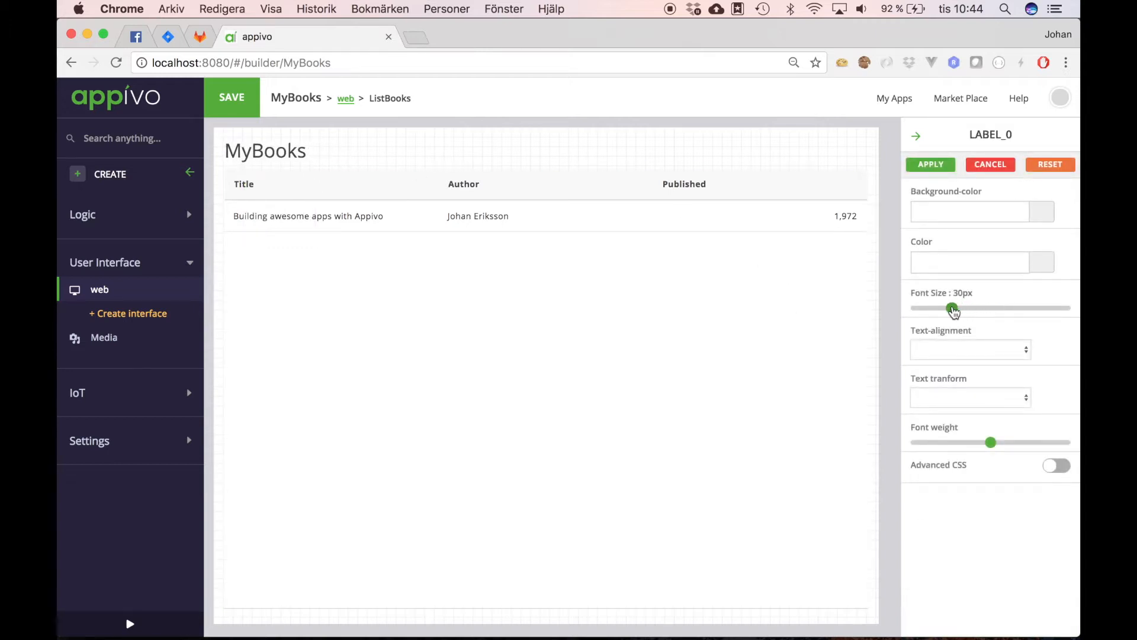
left_click(928, 164)
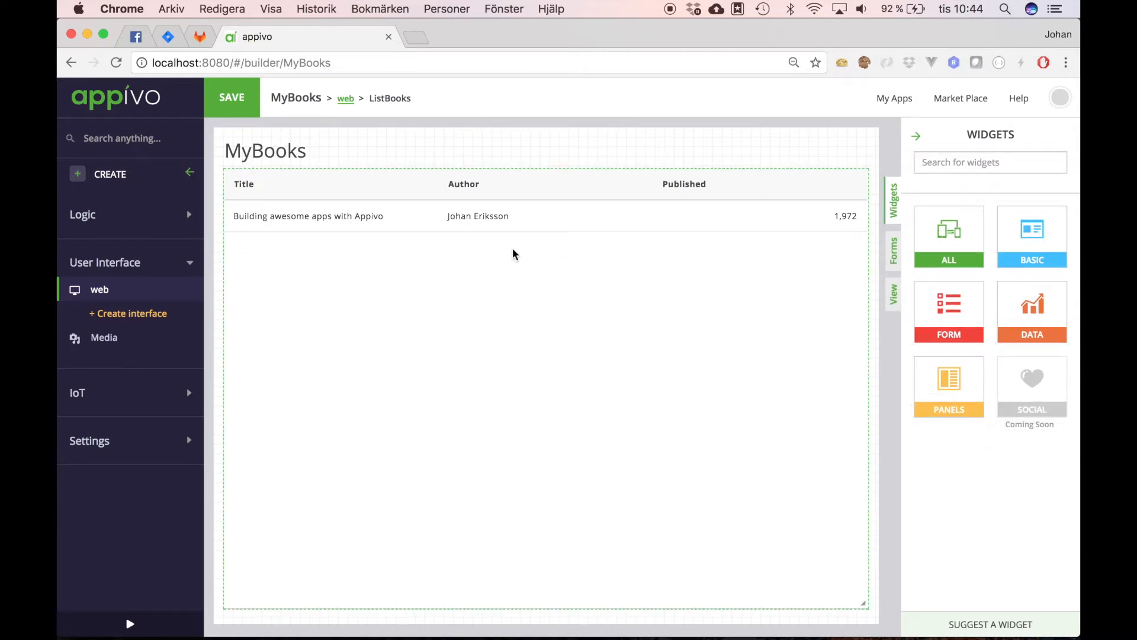
left_click(102, 290)
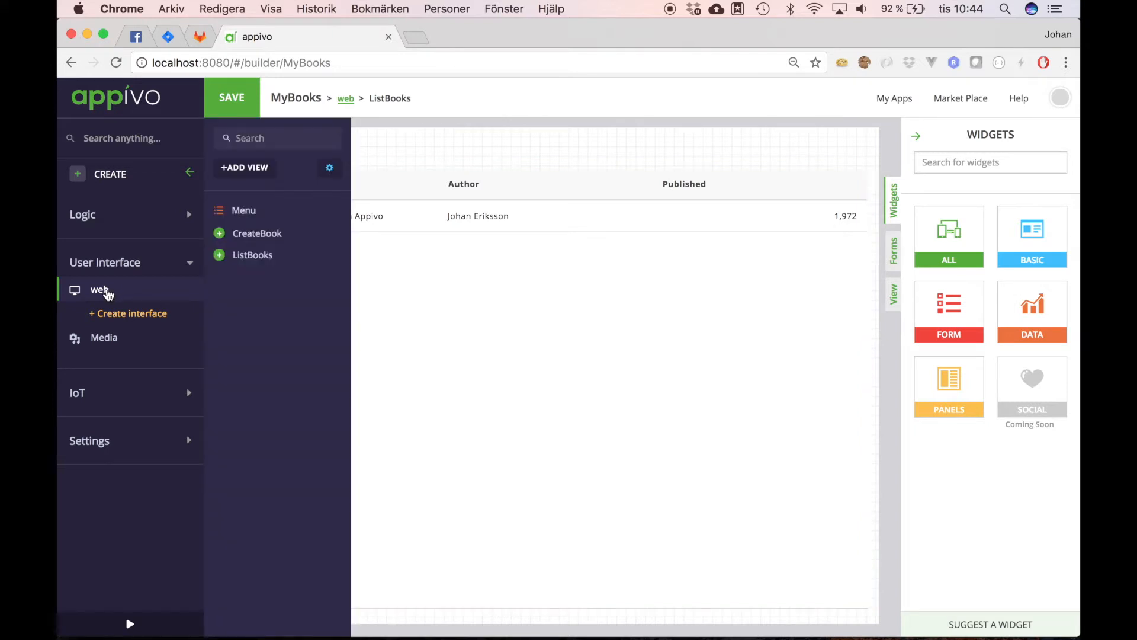
Step: Make ListBooks the web interface's initial view (View 0)
left_click(108, 294)
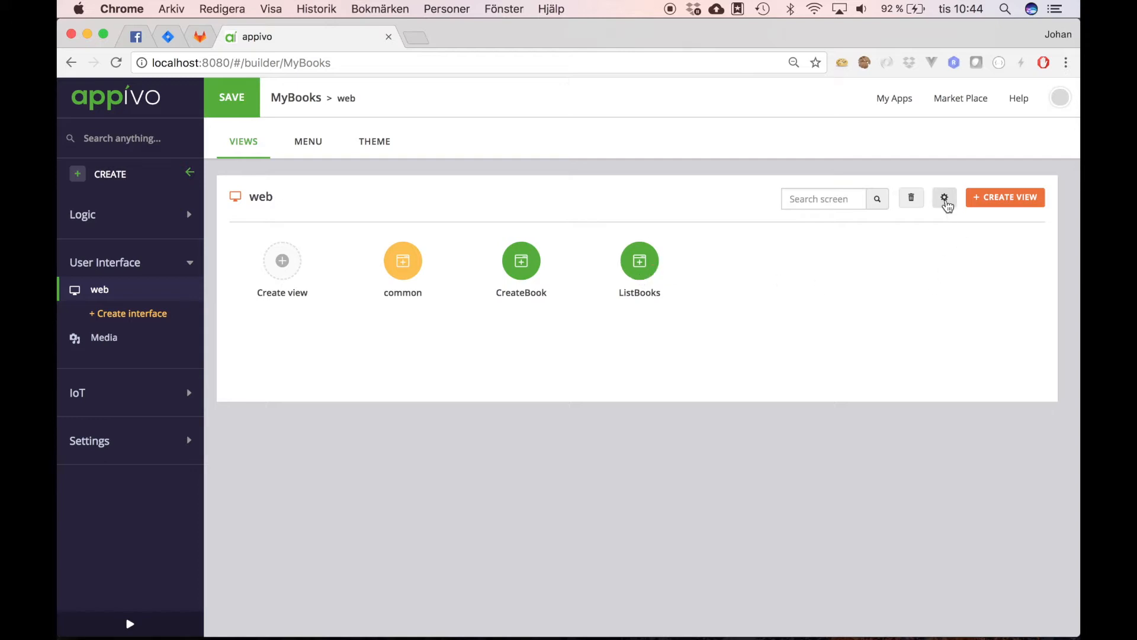
left_click(945, 201)
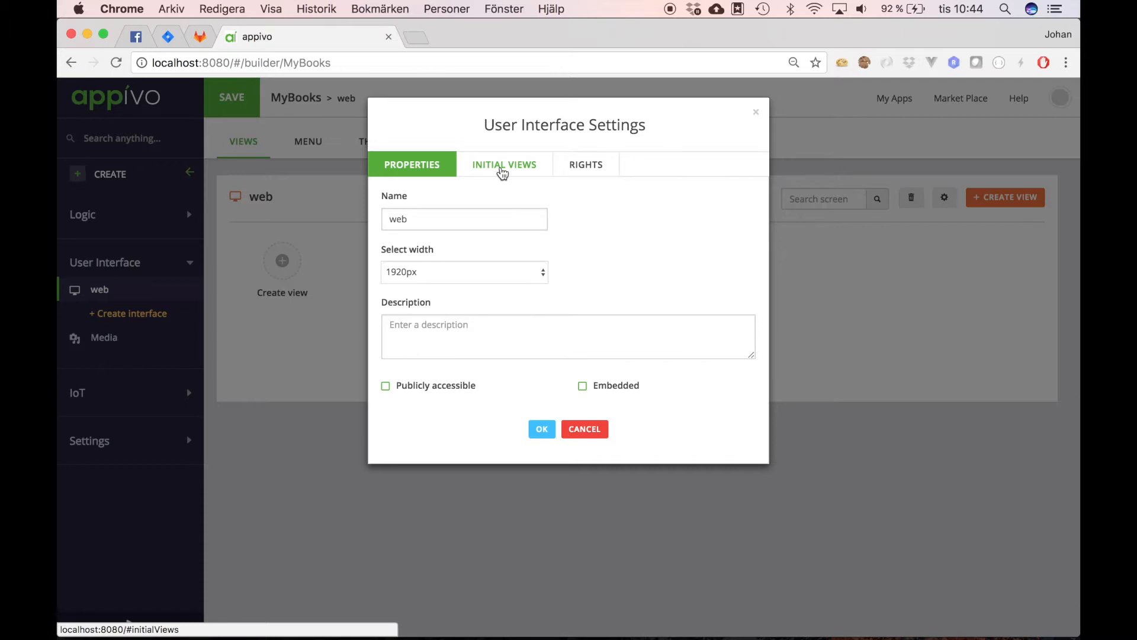
left_click(502, 169)
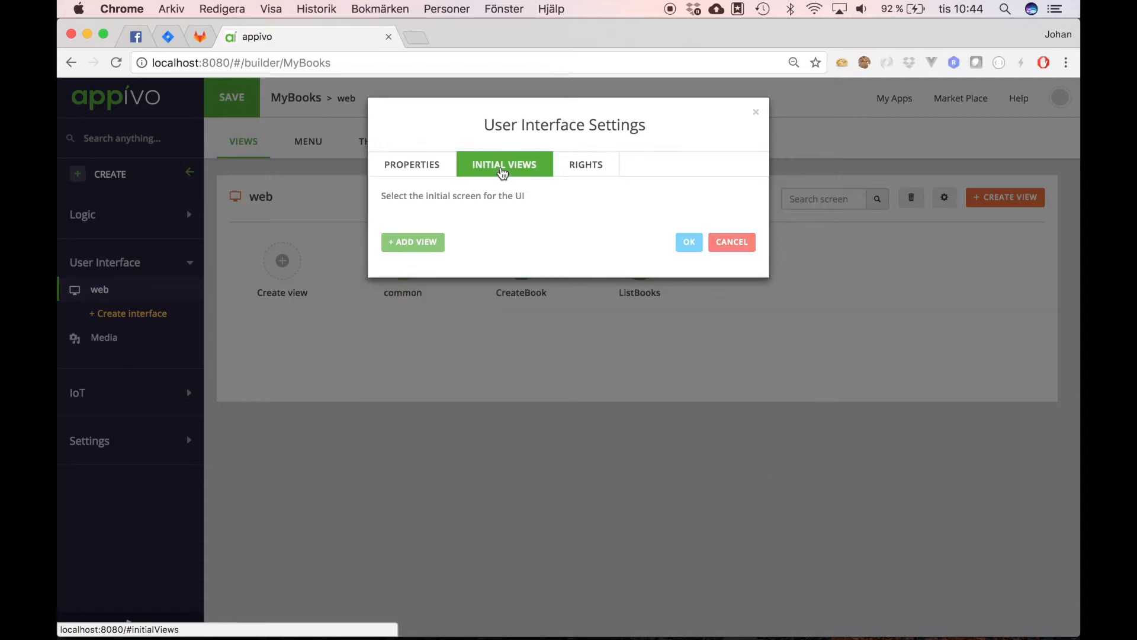
left_click(412, 247)
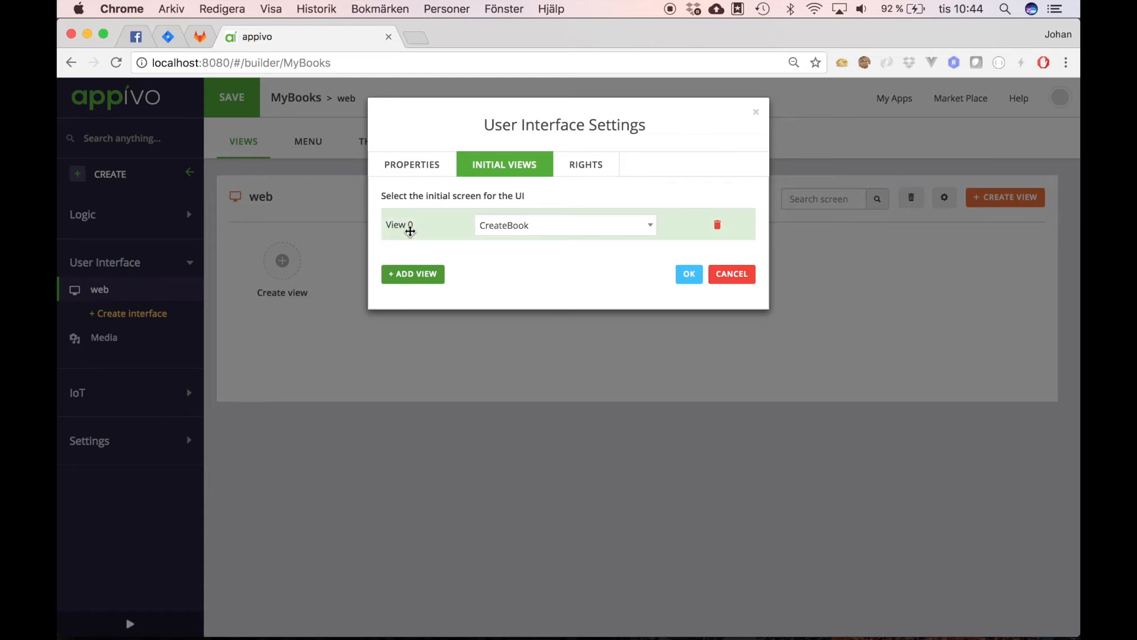
left_click(649, 231)
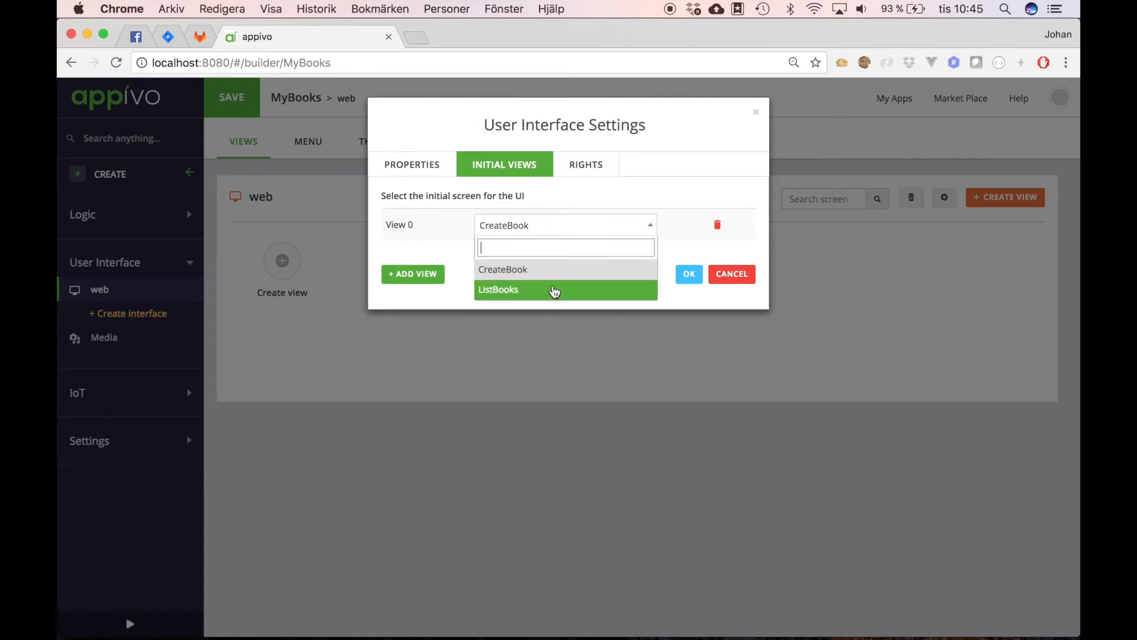
left_click(555, 290)
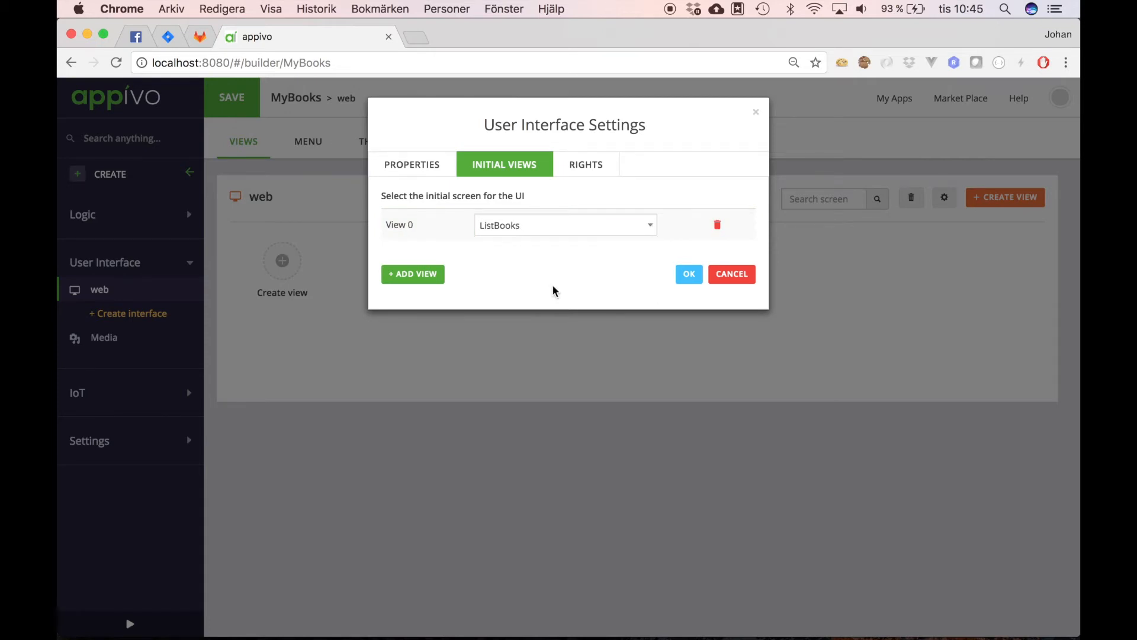
left_click(689, 276)
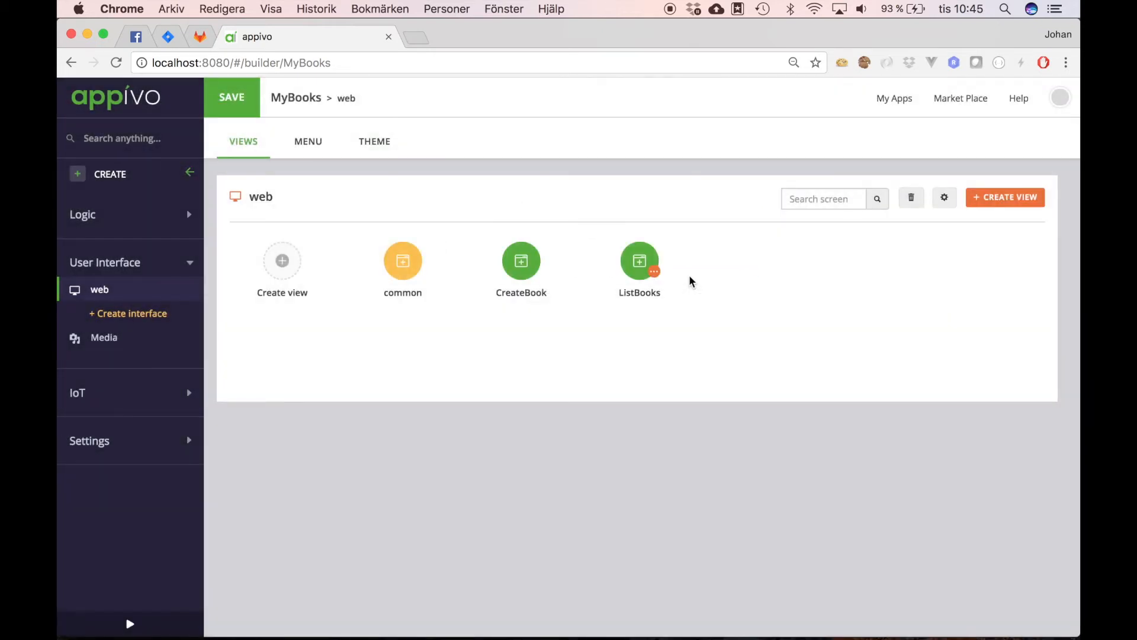
Step: Save the app, check the MyBooks book list in a preview, then close it
left_click(232, 104)
left_click(130, 619)
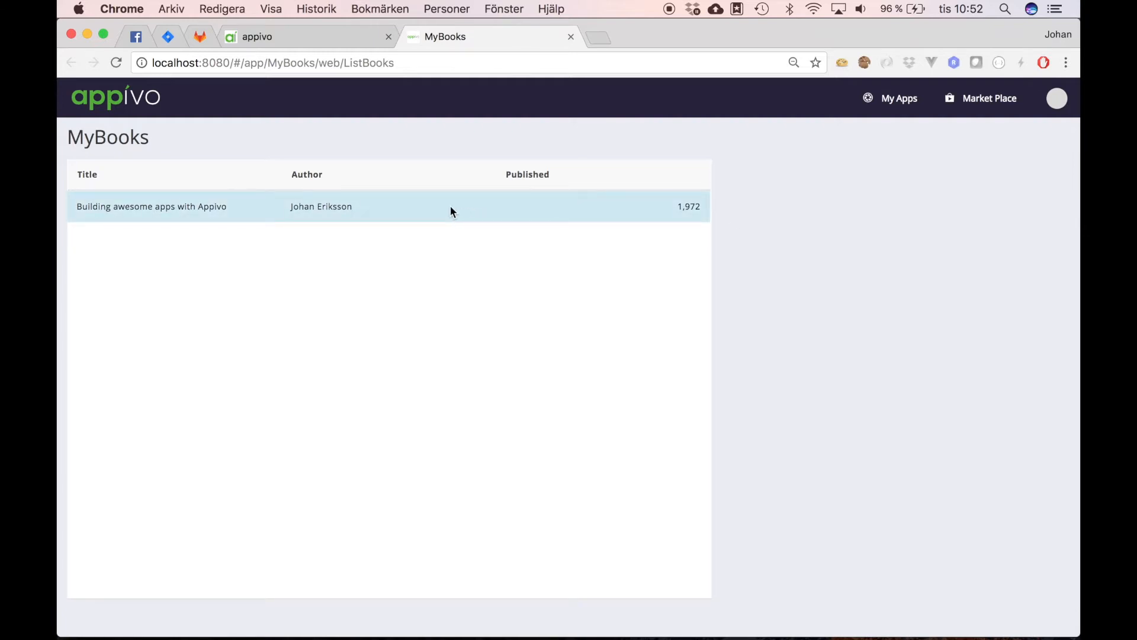
left_click(570, 37)
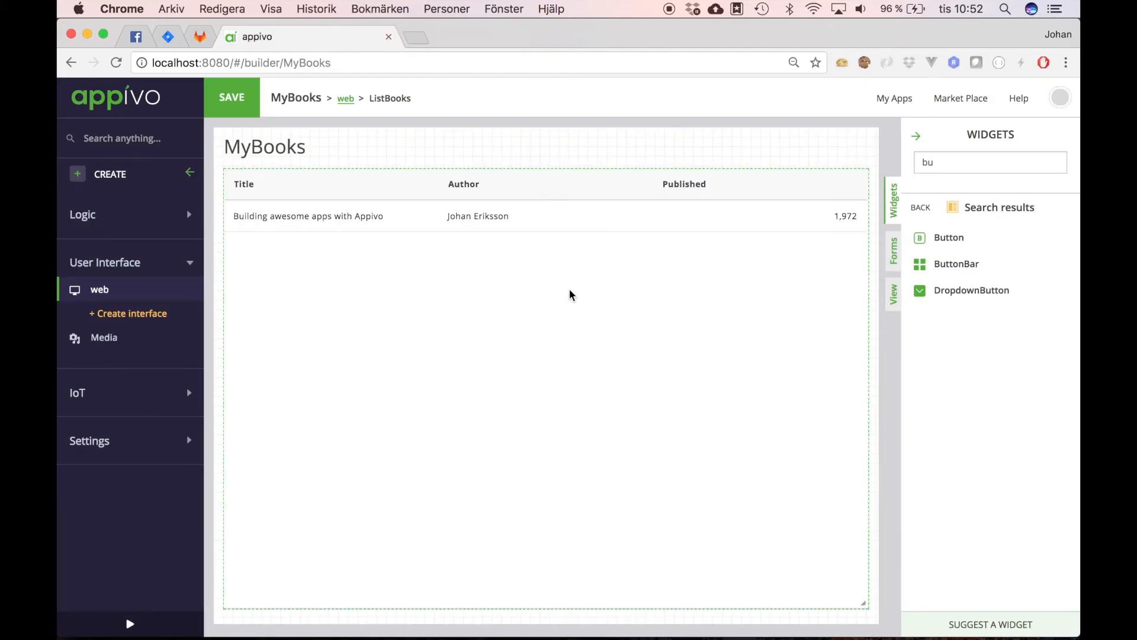
Step: Add an INFO-coloured button labelled 'Create Book' beside the books table
scroll(570, 294, "right", 3)
scroll(570, 289, "right", 2)
left_click(950, 163)
type("button")
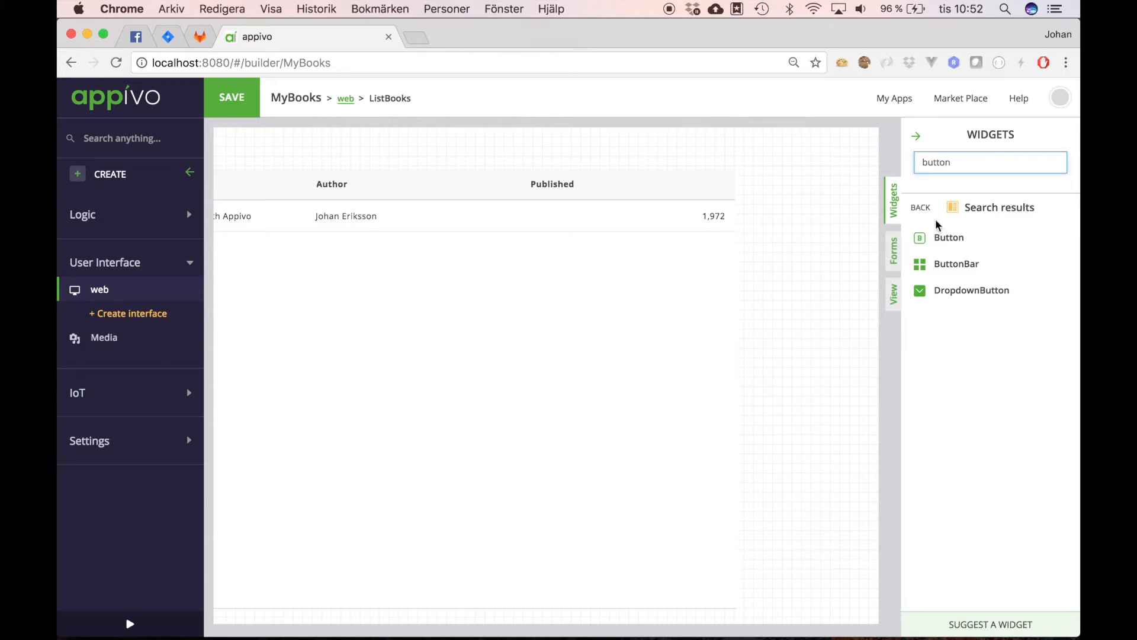
left_click_drag(944, 234, 801, 179)
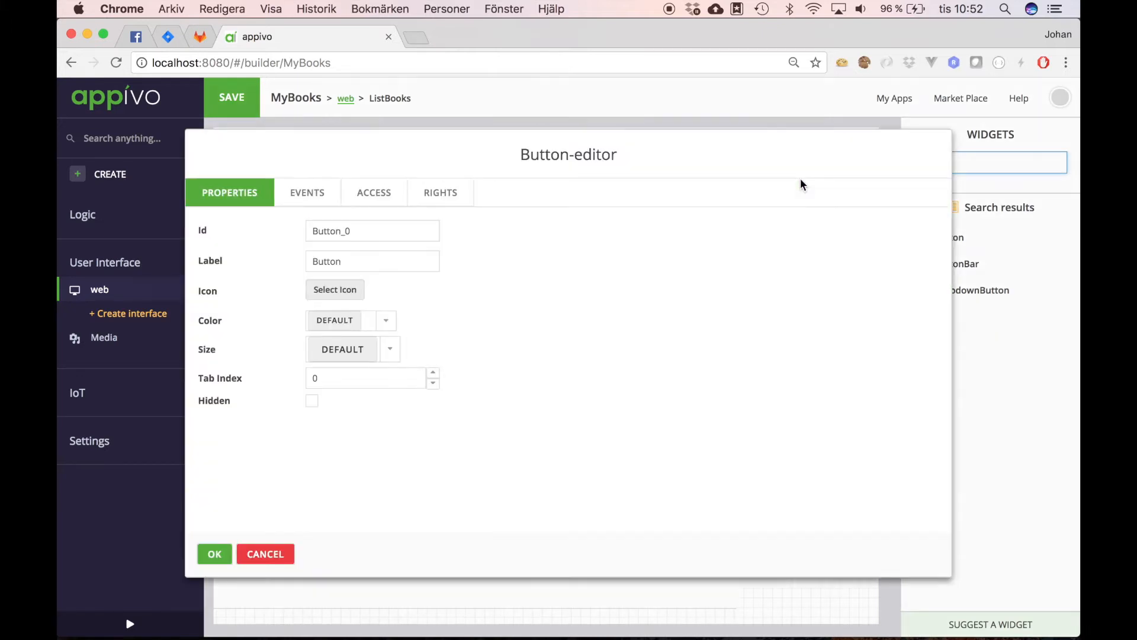
double_click(342, 259)
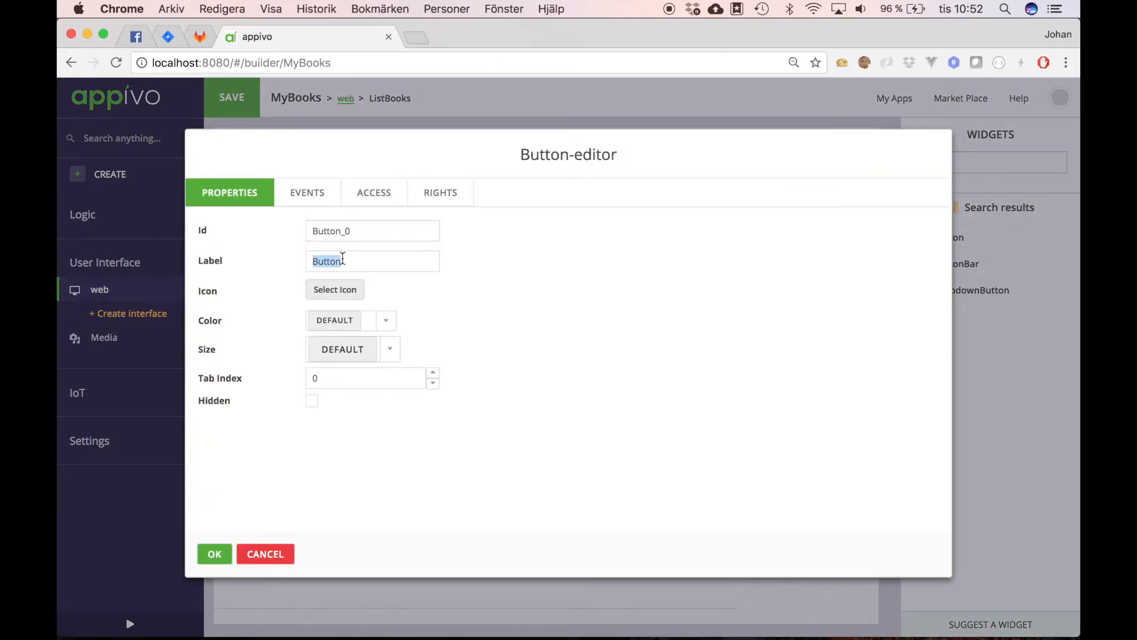
type("Create Book")
left_click(387, 323)
left_click(360, 424)
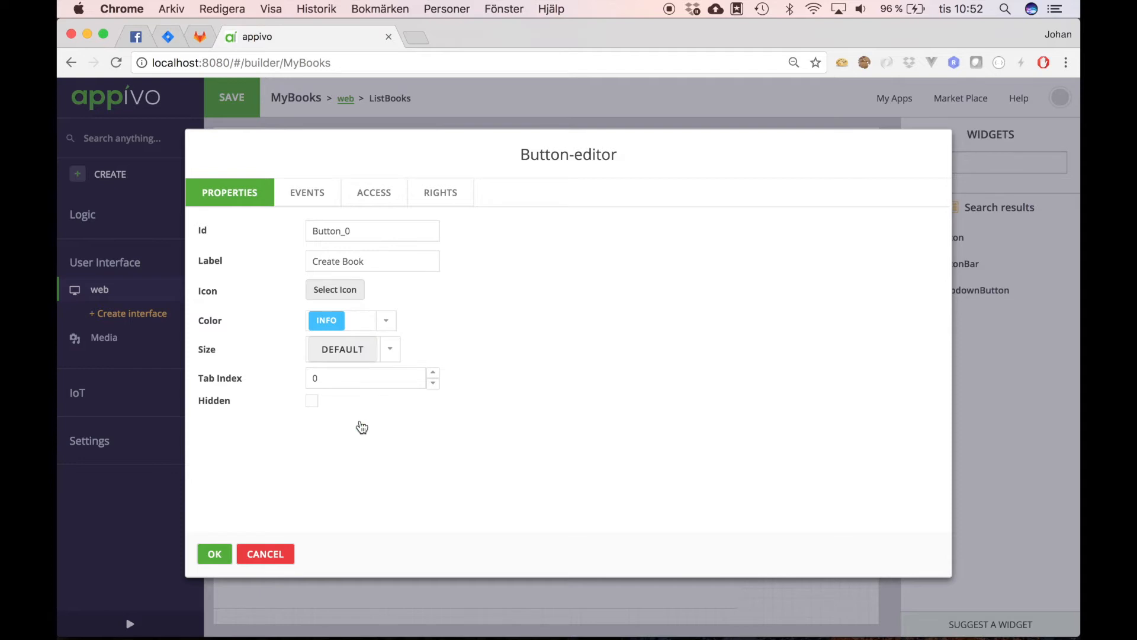
Step: Make the button's click go to the CreateBook view, then save and preview the app
left_click(308, 193)
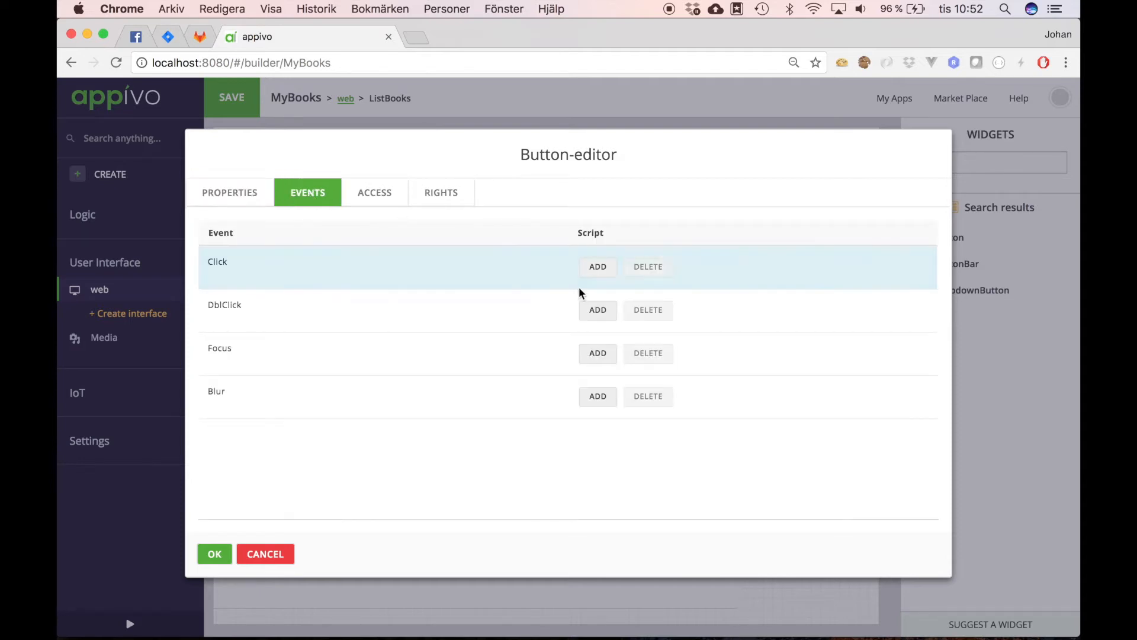
left_click(598, 268)
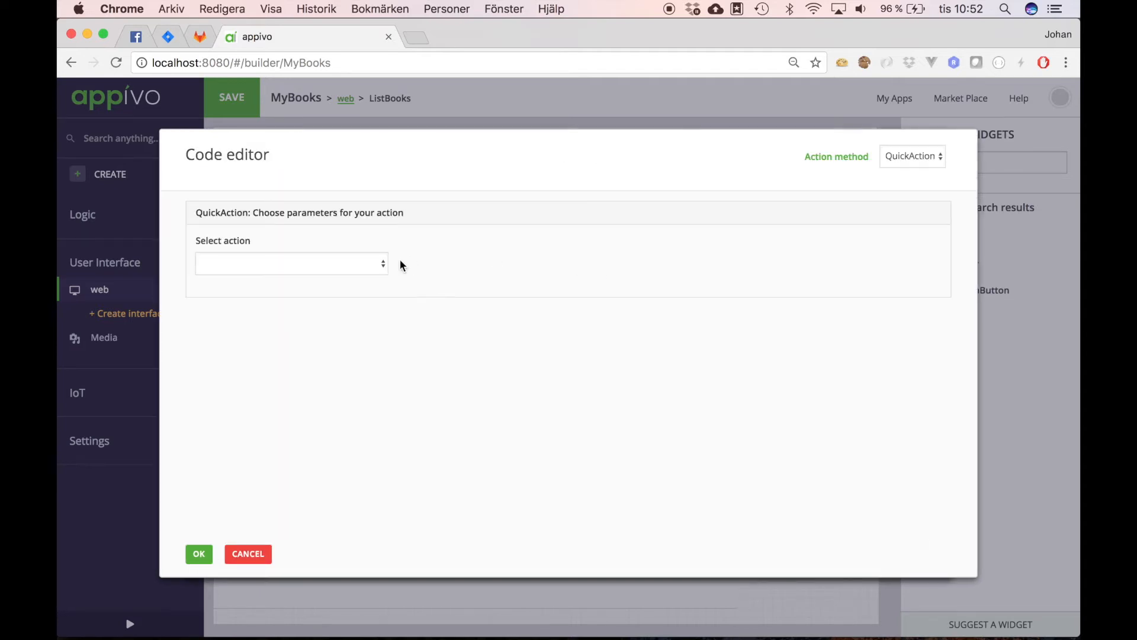
left_click(382, 266)
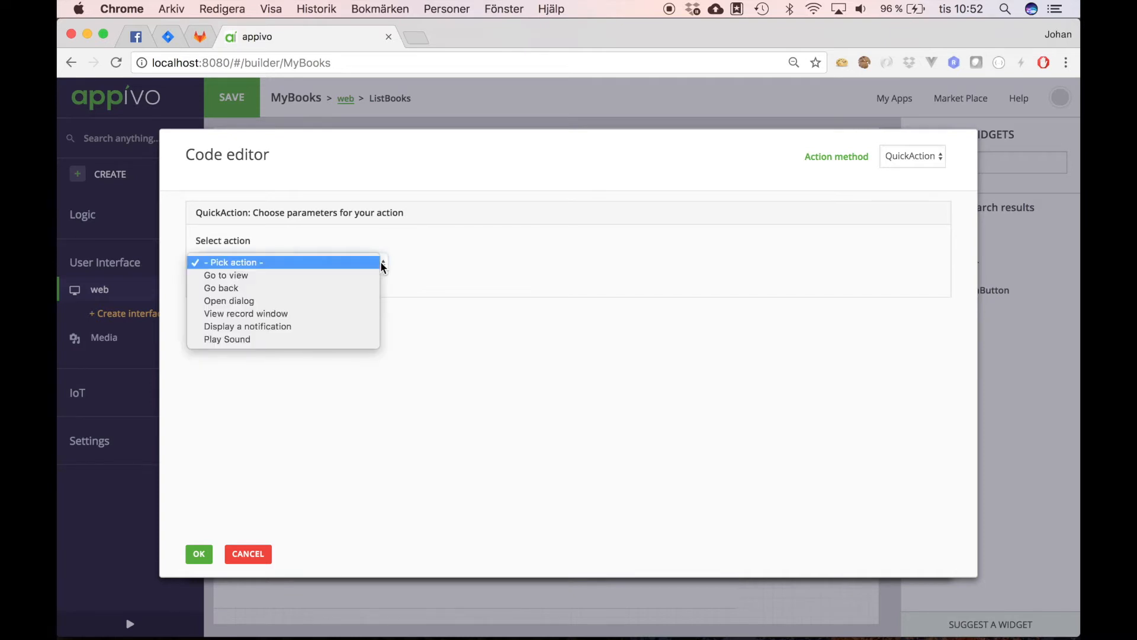
left_click(352, 276)
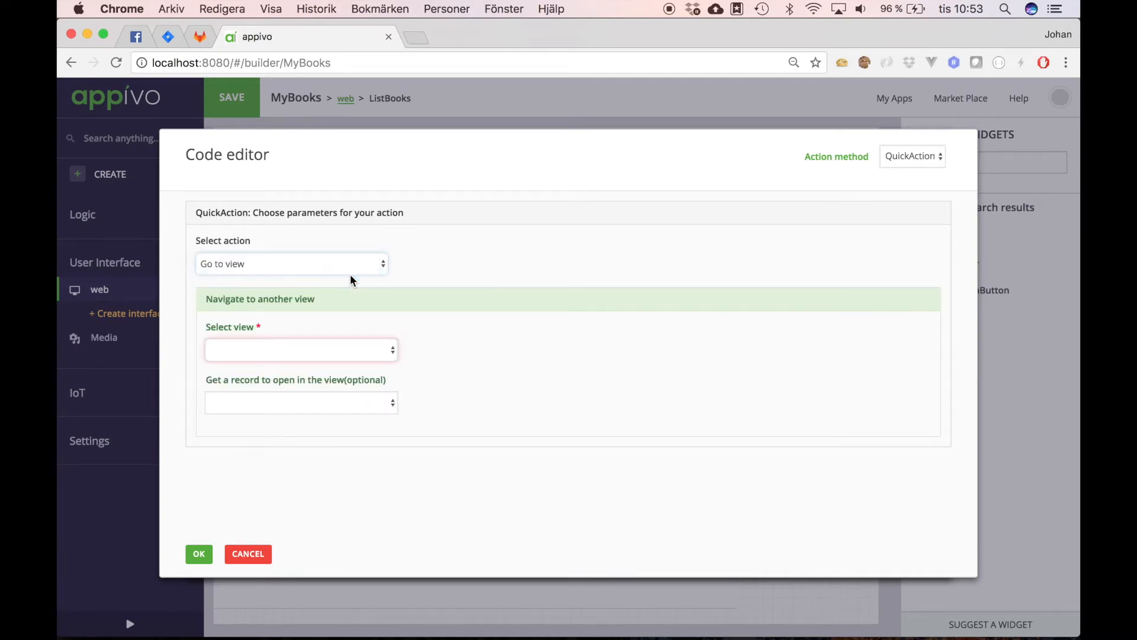
left_click(390, 350)
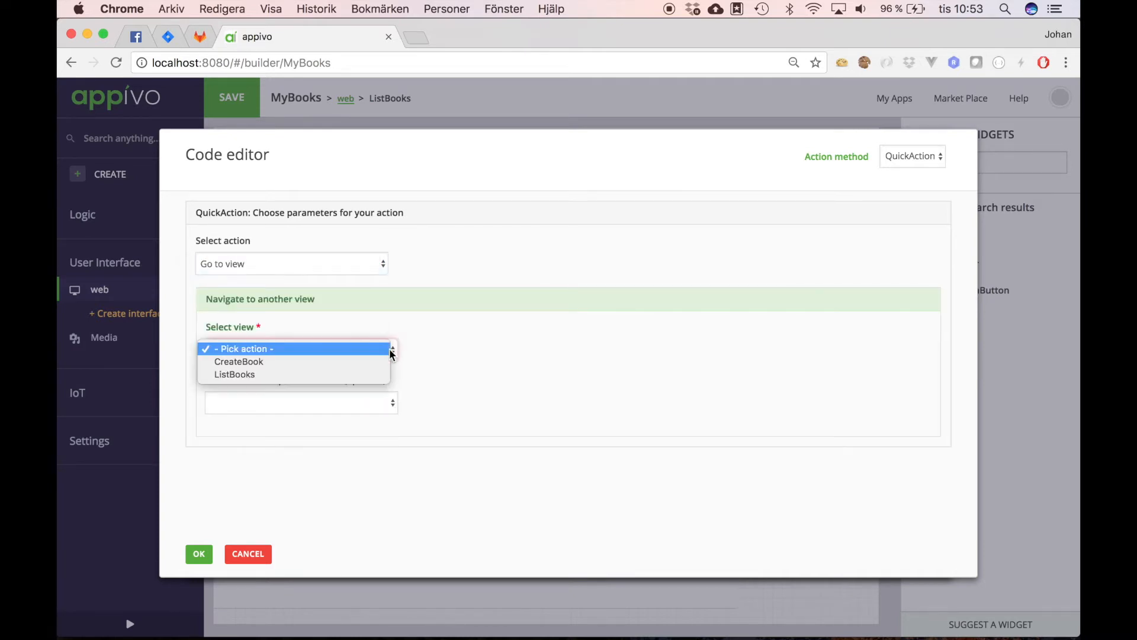
left_click(350, 362)
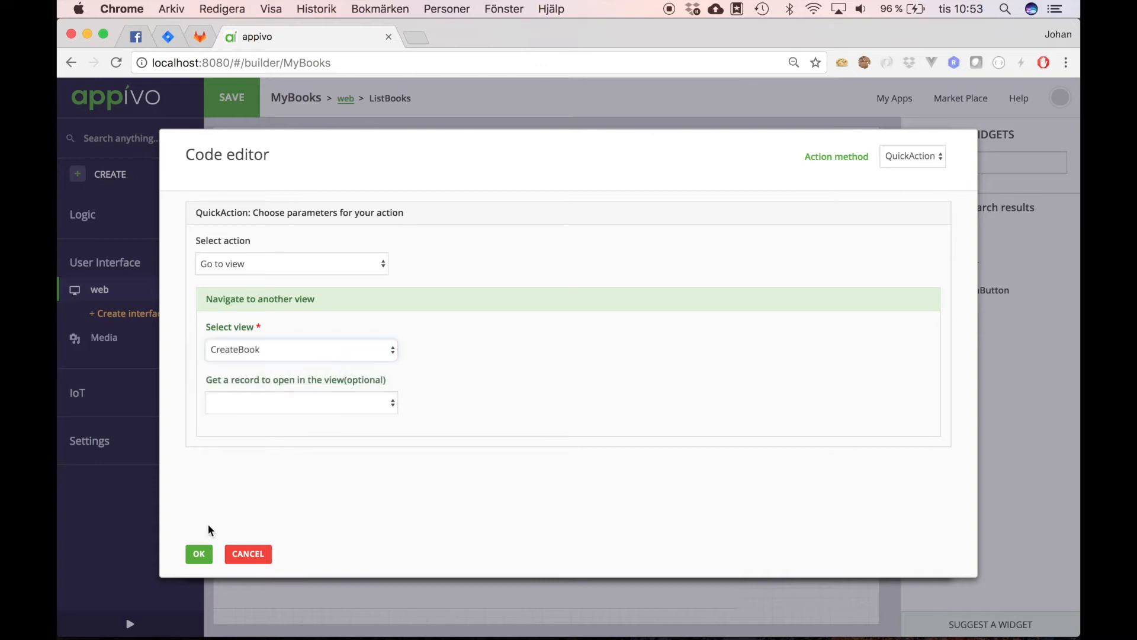
left_click(199, 555)
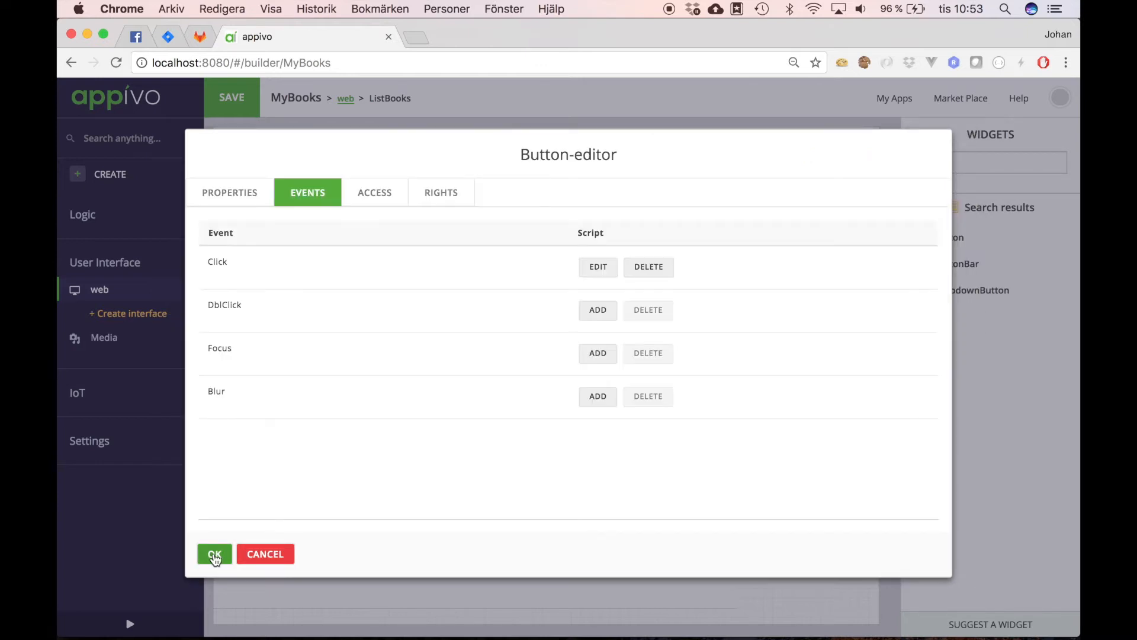
left_click(215, 555)
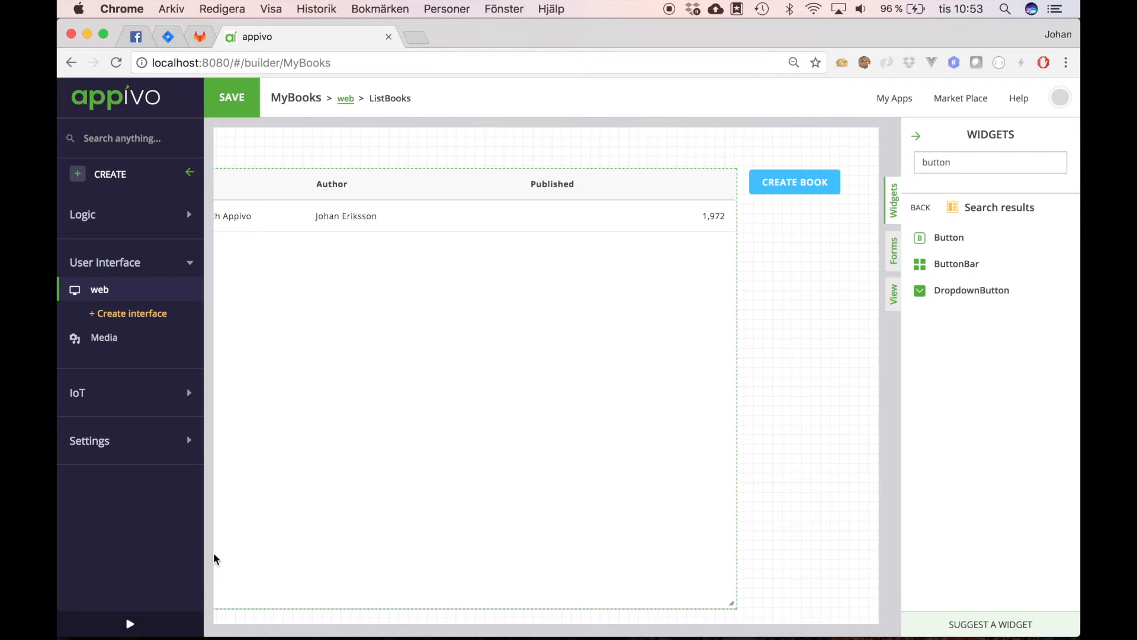
scroll(444, 385, "left", 5)
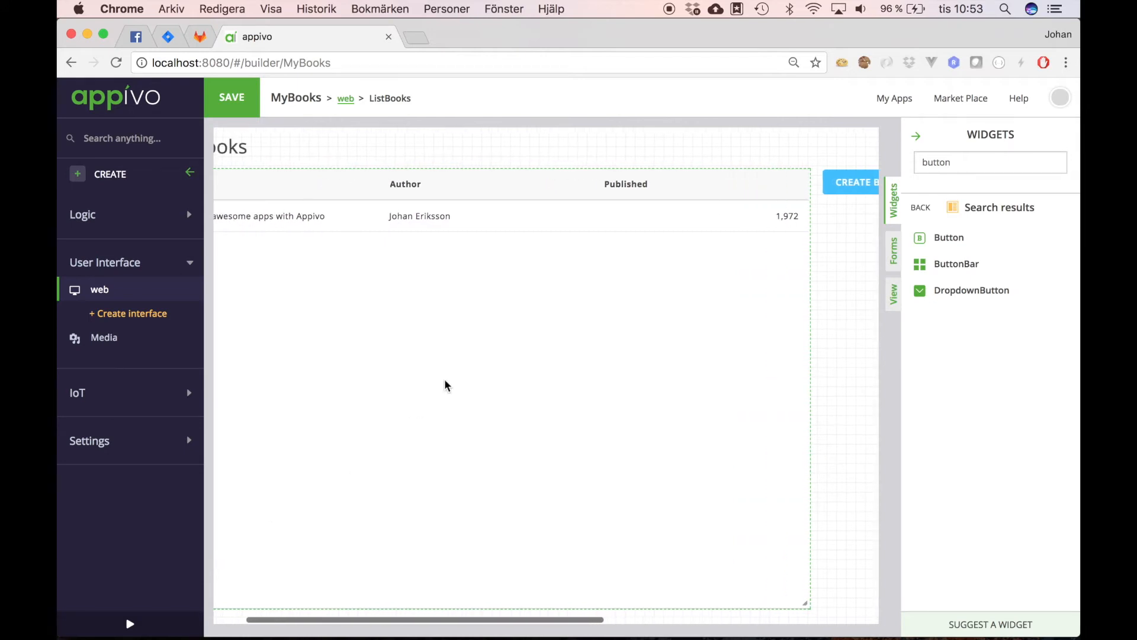
left_click(232, 98)
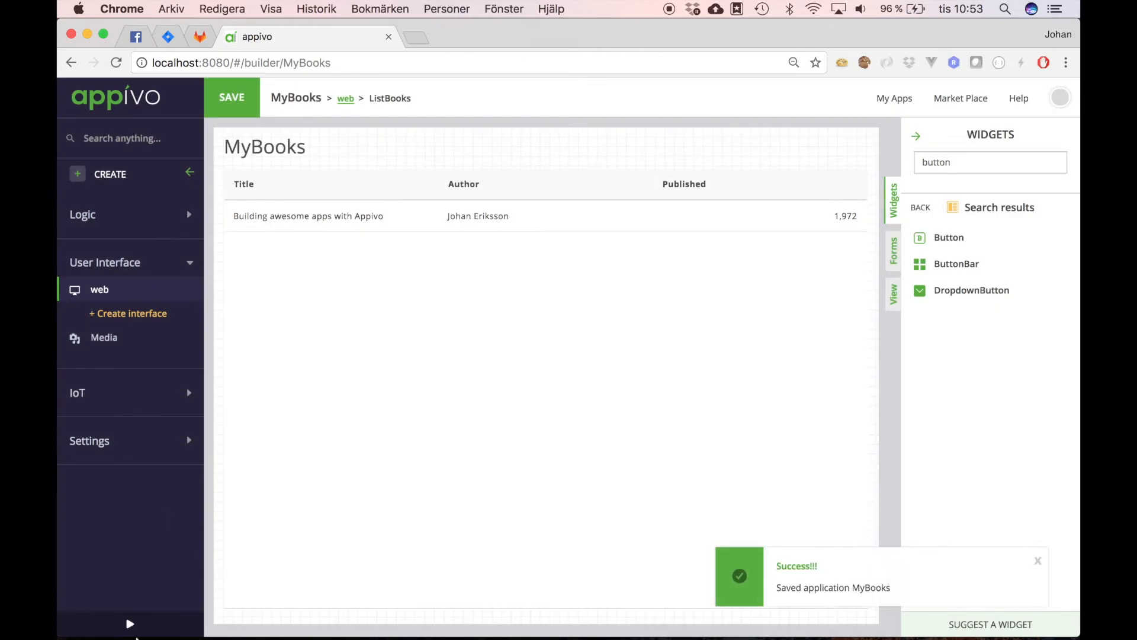
left_click(130, 625)
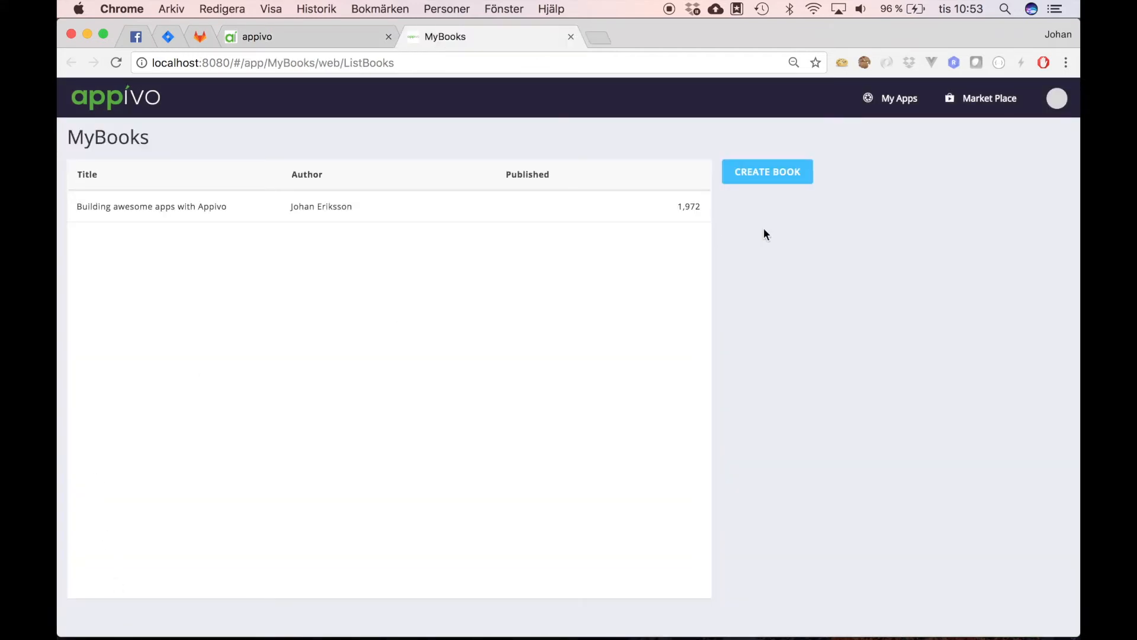
Step: Add the book 'War & Peace' by Dostoyevskij, published 1852, via the Create Book form
left_click(772, 174)
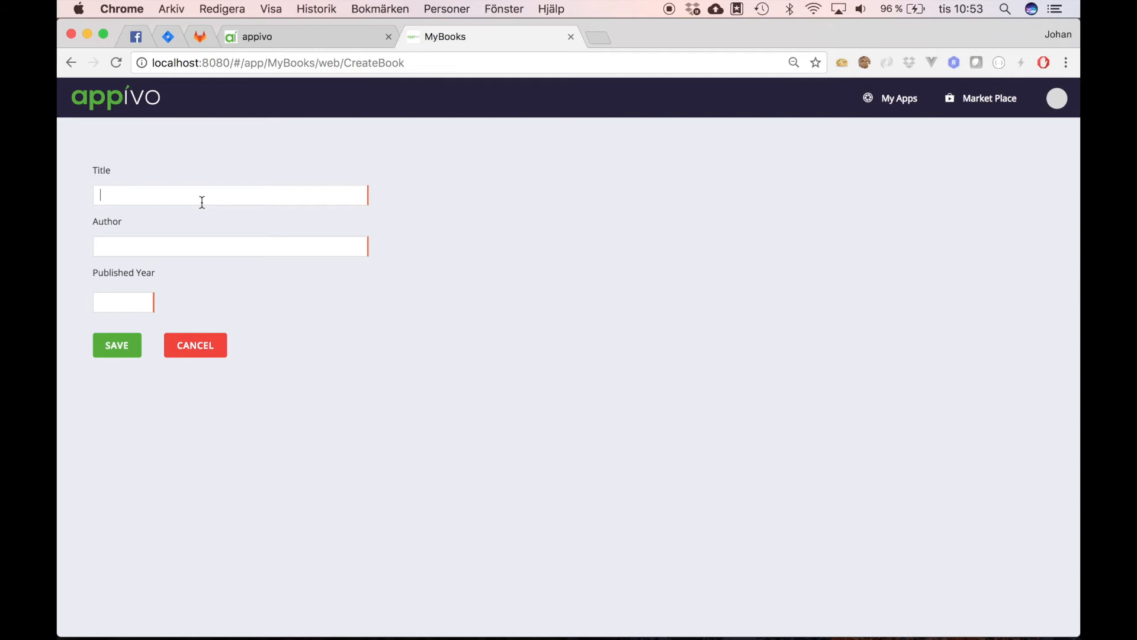
type("War & ")
type("Peace")
type("Dos")
type("toyev")
type("skij")
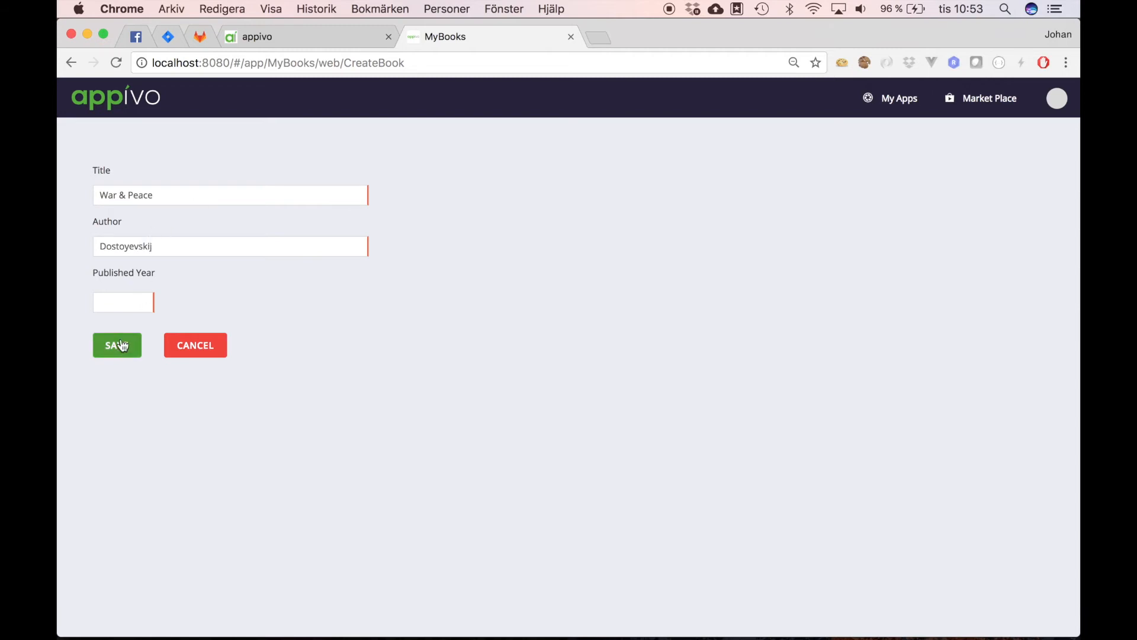
type("1852")
left_click(126, 352)
Step: In the CreateBook view, edit the SAVE button's BookForm submit action's after-submitting setting
left_click(572, 36)
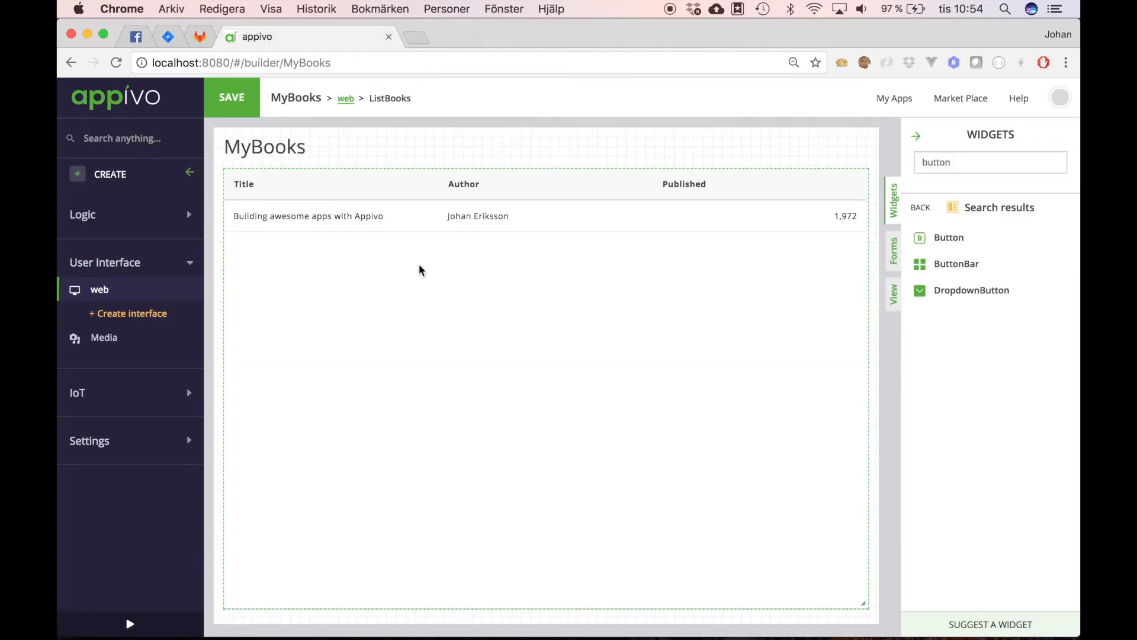
left_click(104, 290)
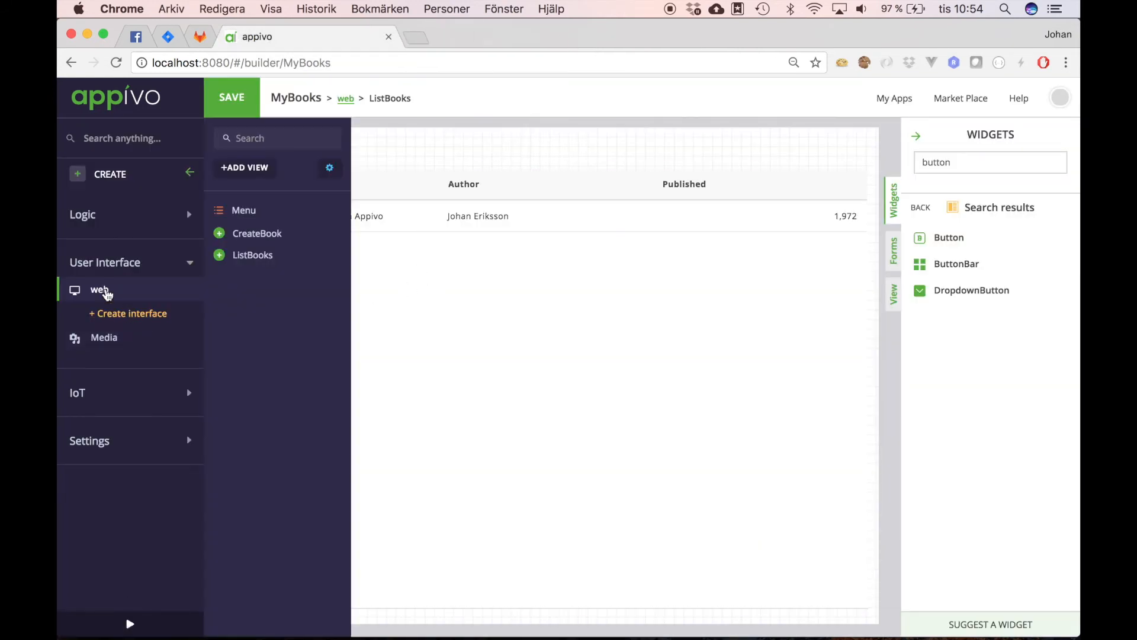
left_click(258, 233)
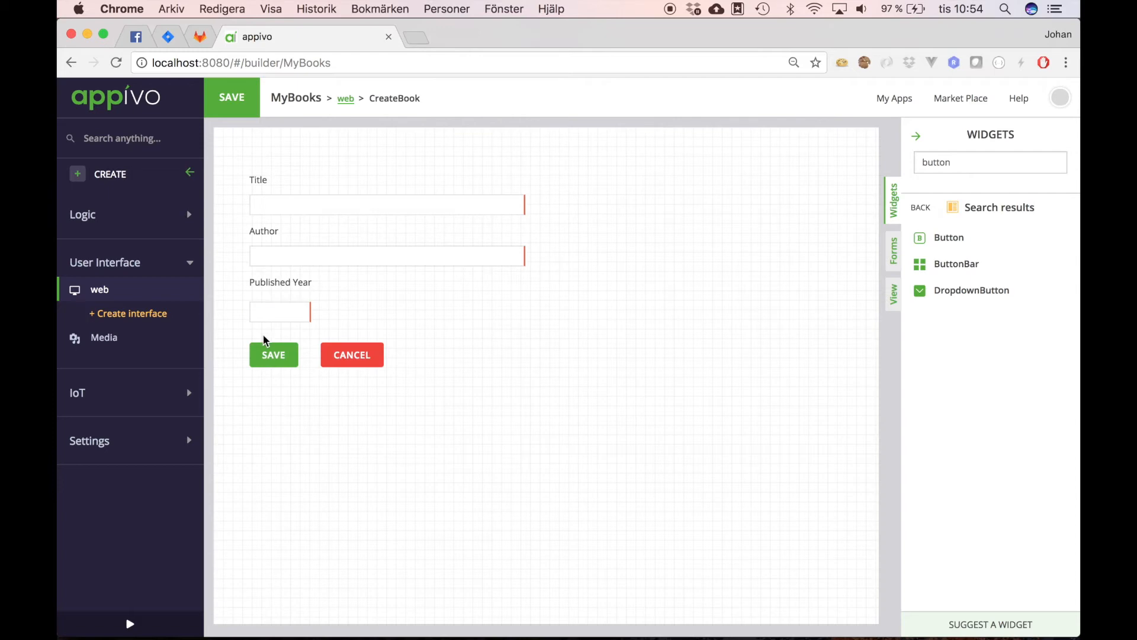
double_click(272, 358)
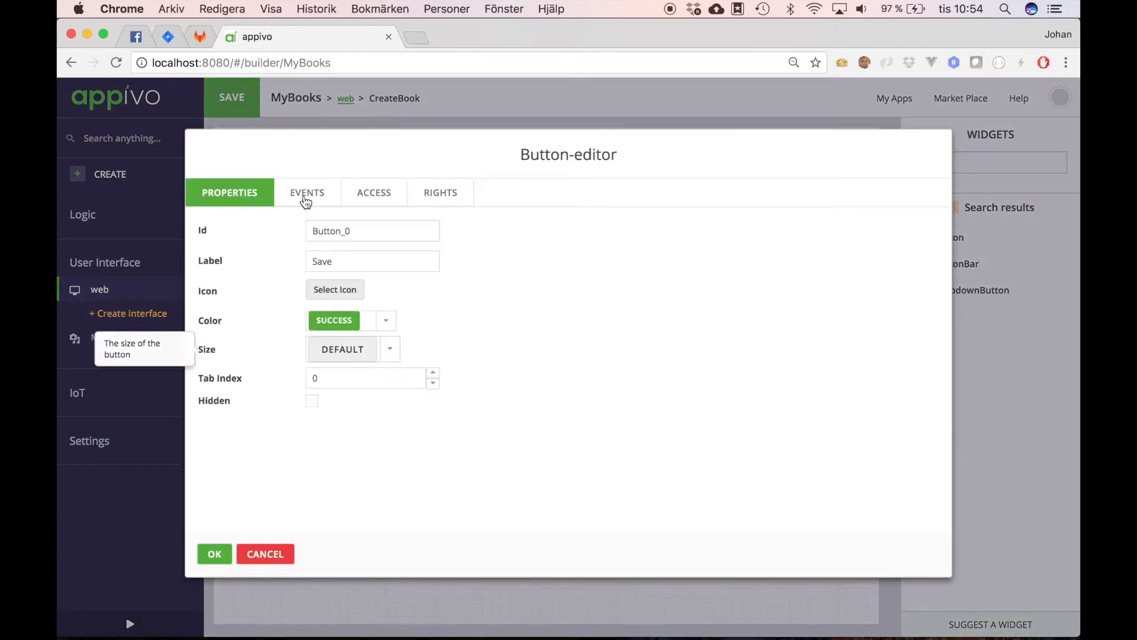
left_click(306, 195)
left_click(599, 268)
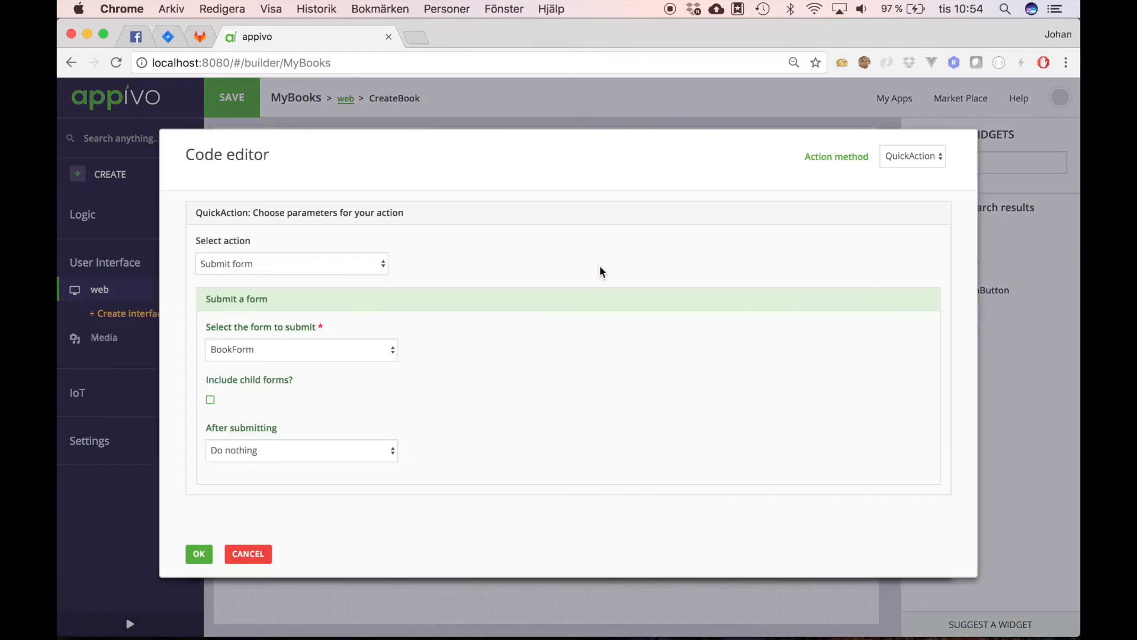
left_click(392, 454)
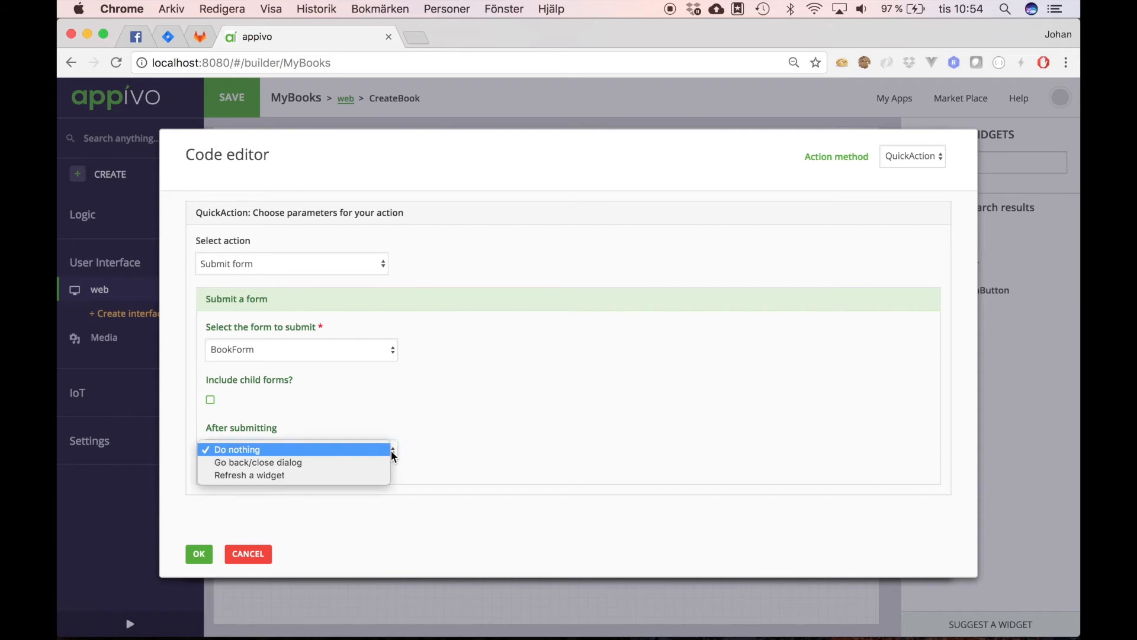
left_click(346, 463)
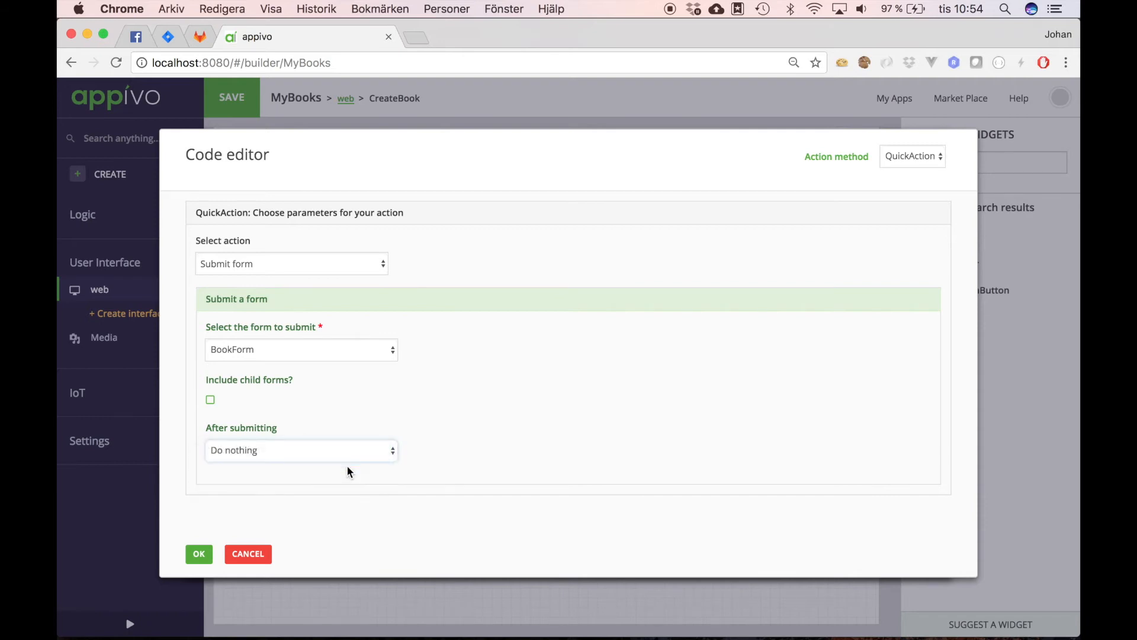
left_click(200, 550)
left_click(210, 552)
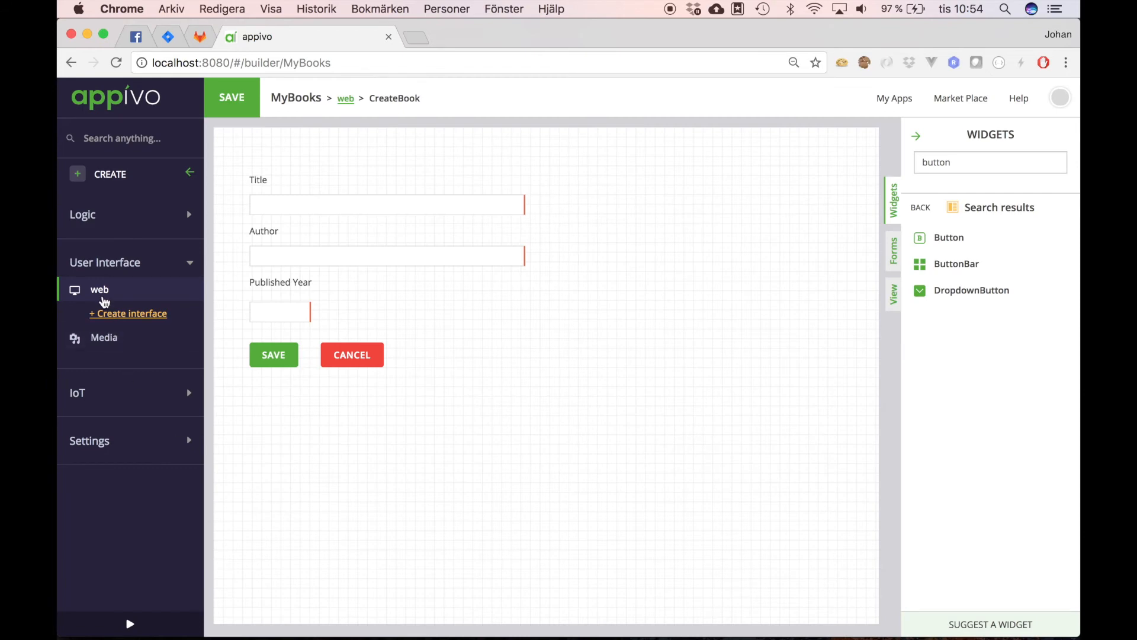
Step: Open the ListBooks grid's settings and add a RowDblClick event handler
left_click(80, 292)
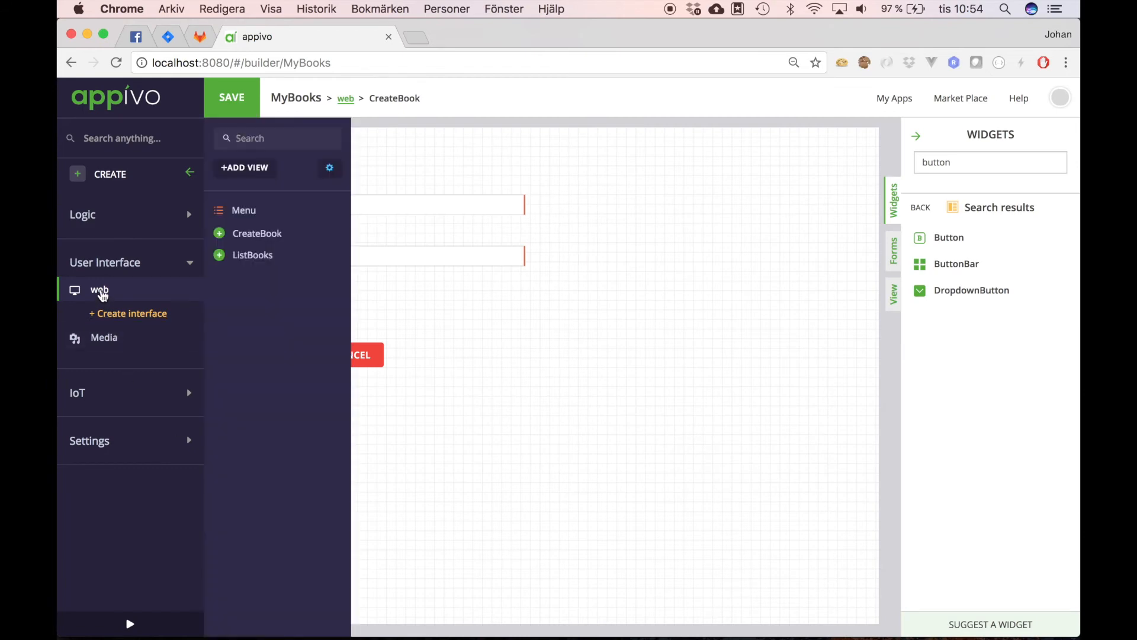
left_click(254, 255)
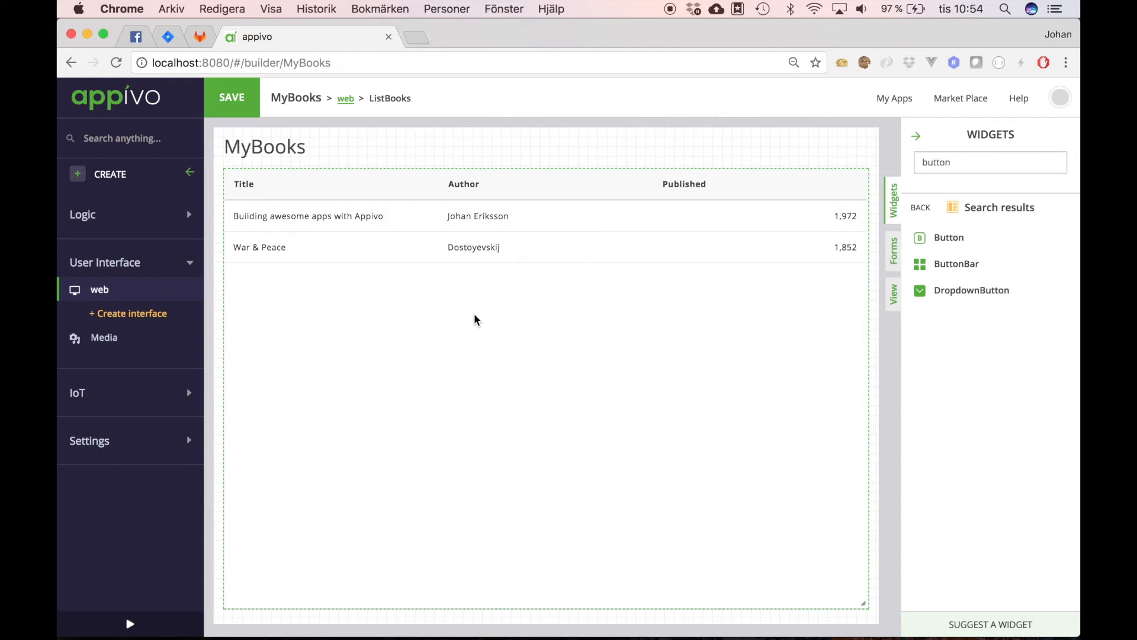
scroll(511, 319, "right", 3)
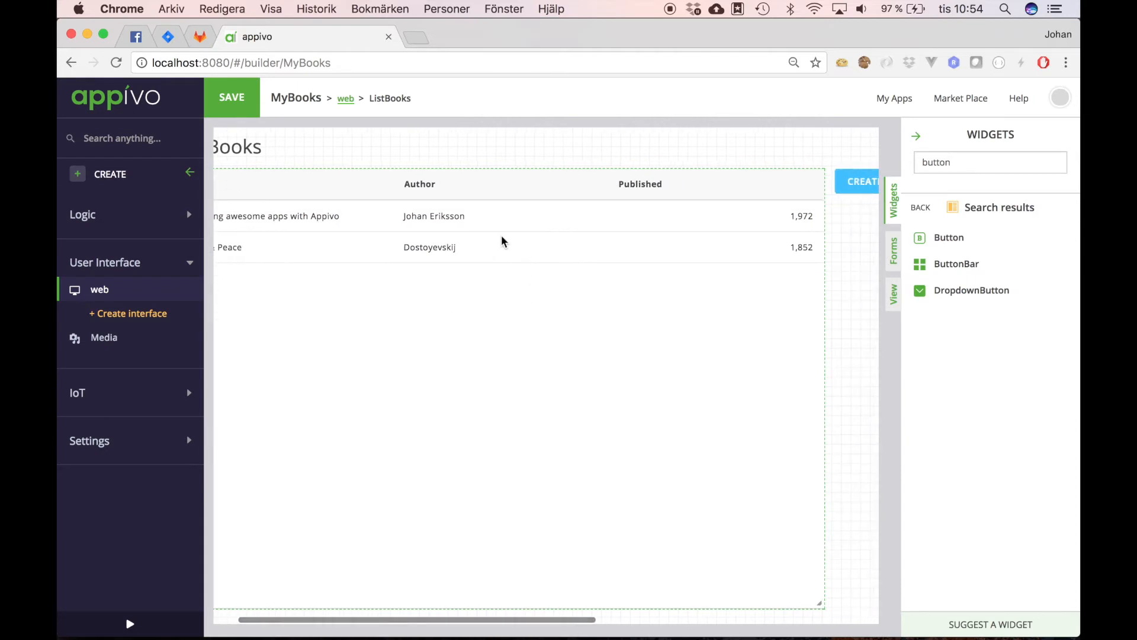
right_click(428, 221)
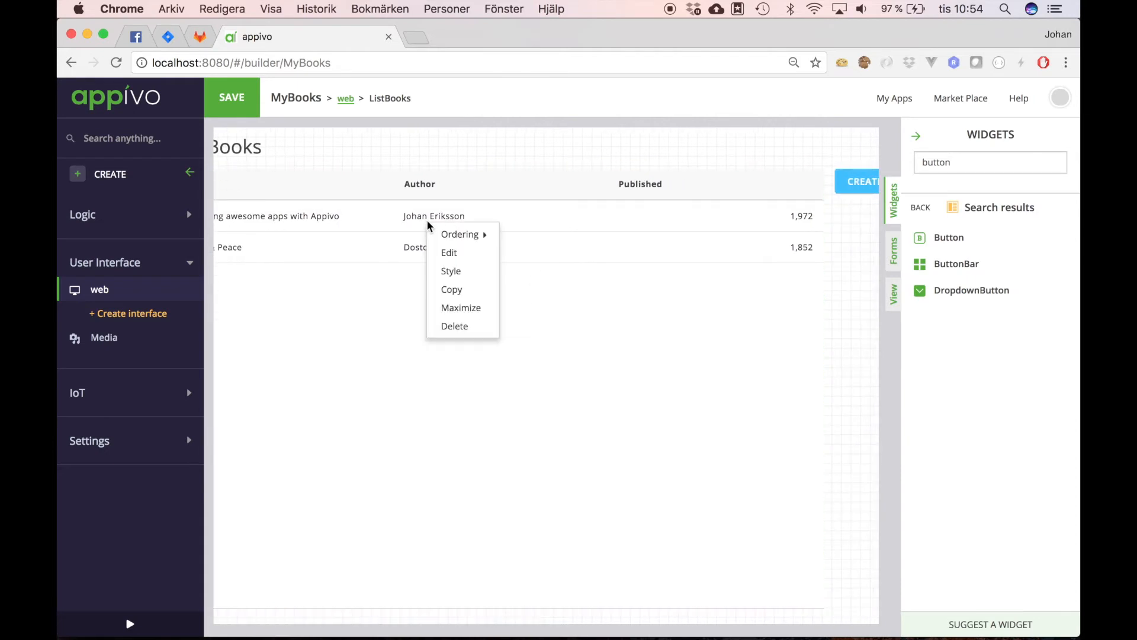
left_click(450, 255)
left_click(310, 193)
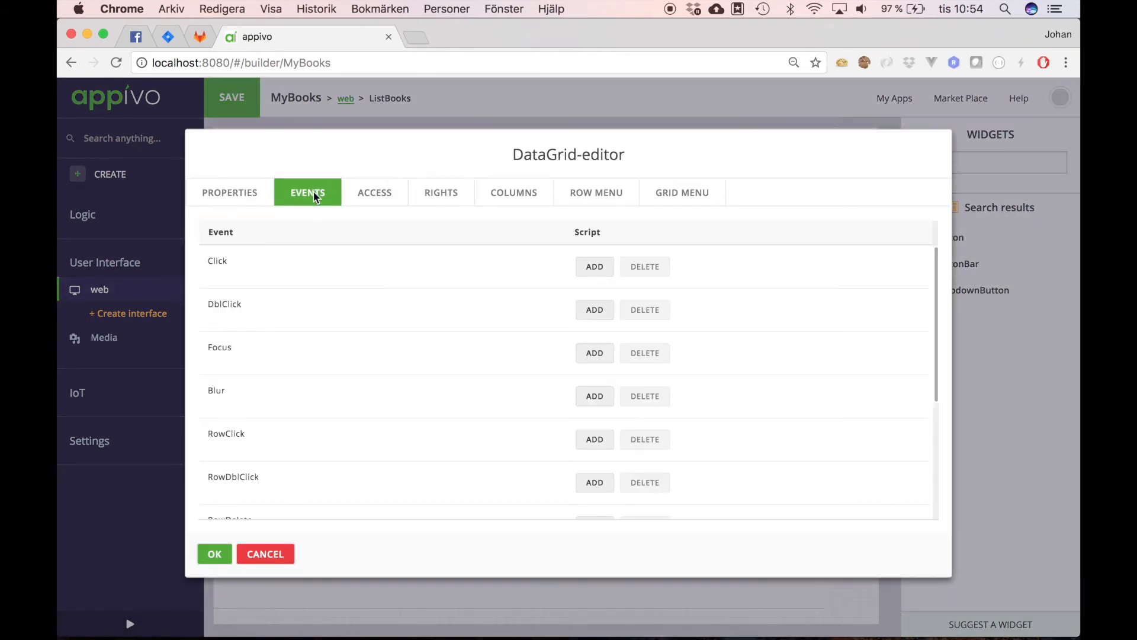
left_click(481, 392)
scroll(481, 392, "down", 2)
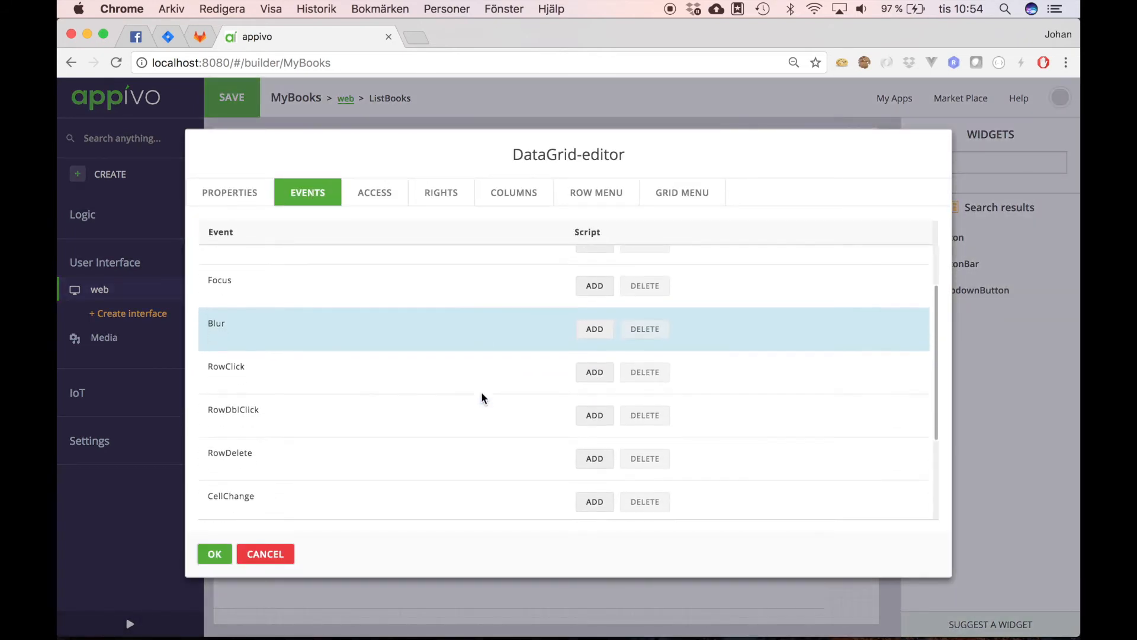
left_click(595, 416)
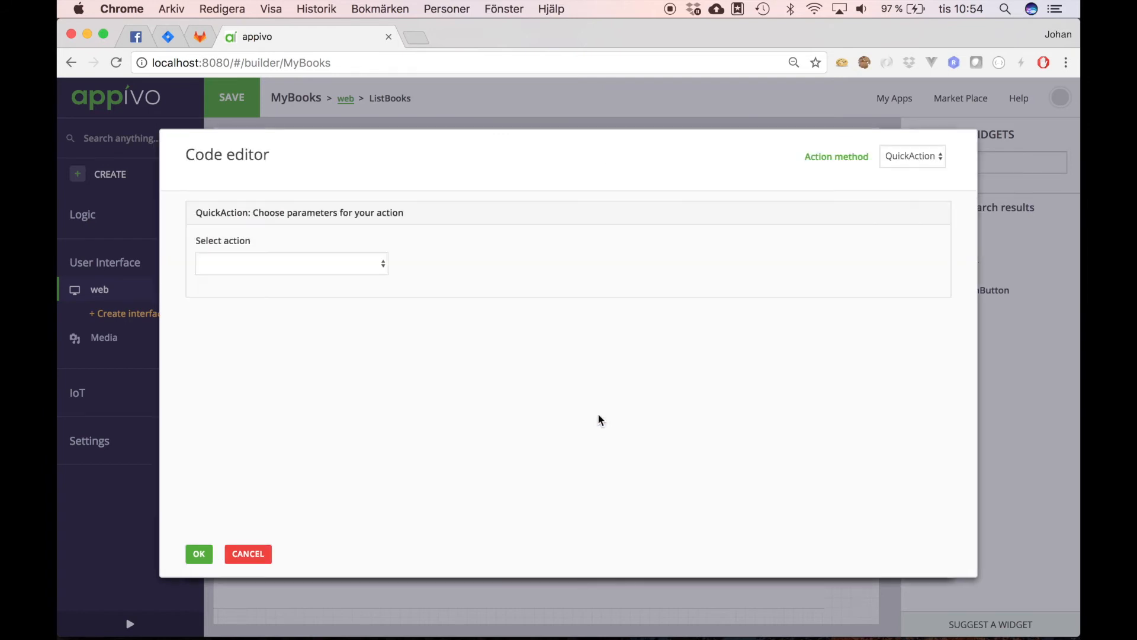
Step: Make the handler open CreateBook with DataGrid_0's record, then save the app
left_click(381, 268)
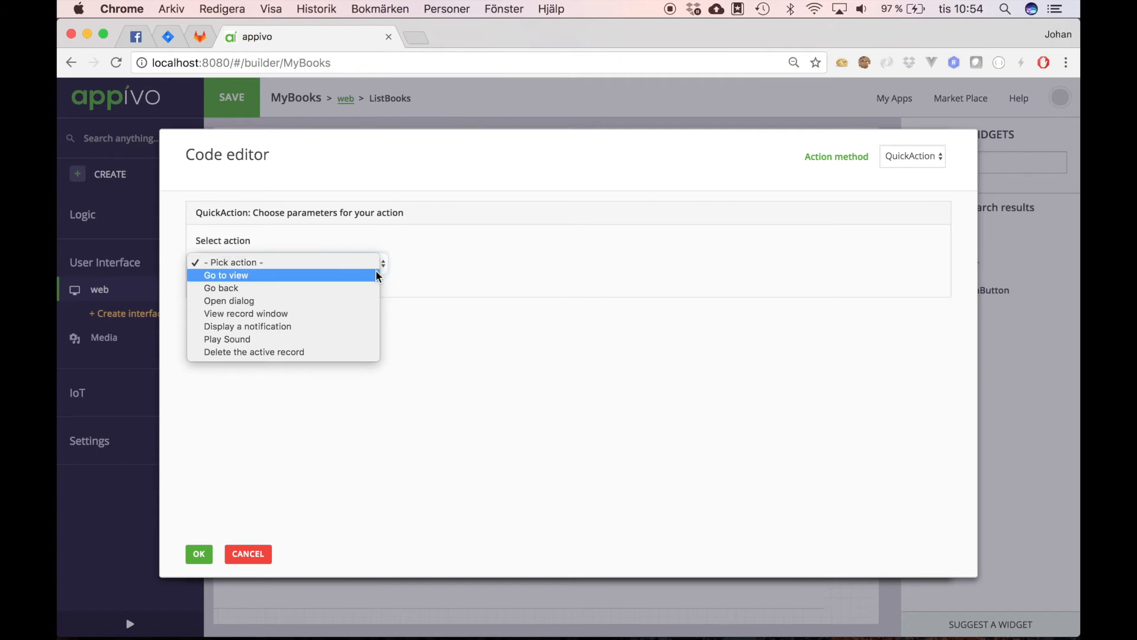
left_click(376, 276)
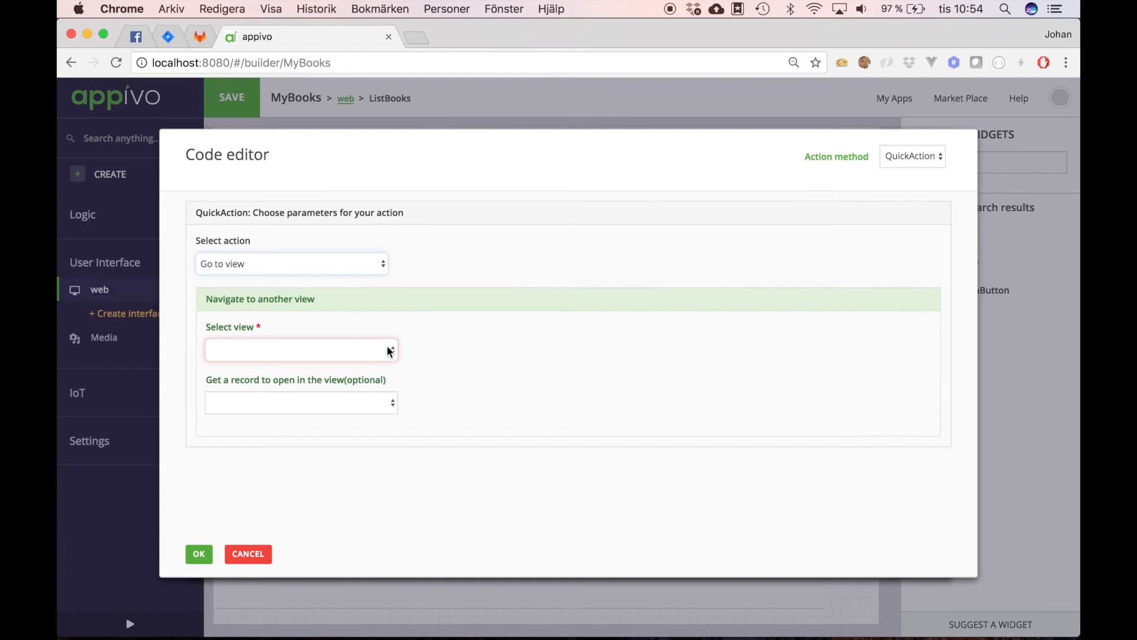
left_click(390, 351)
left_click(381, 362)
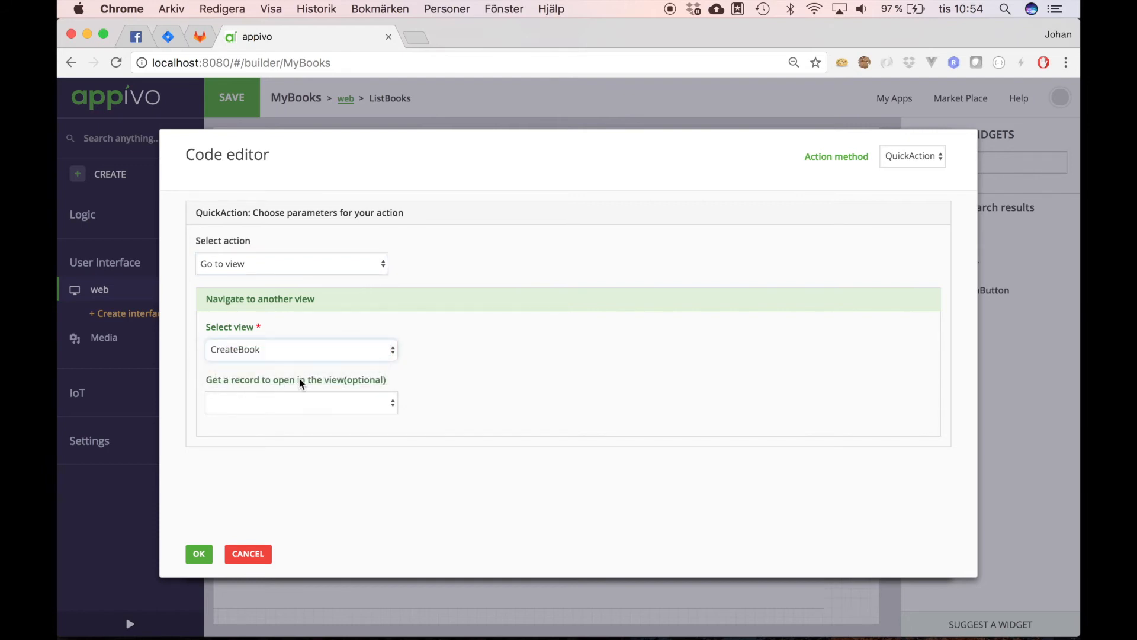
left_click(390, 403)
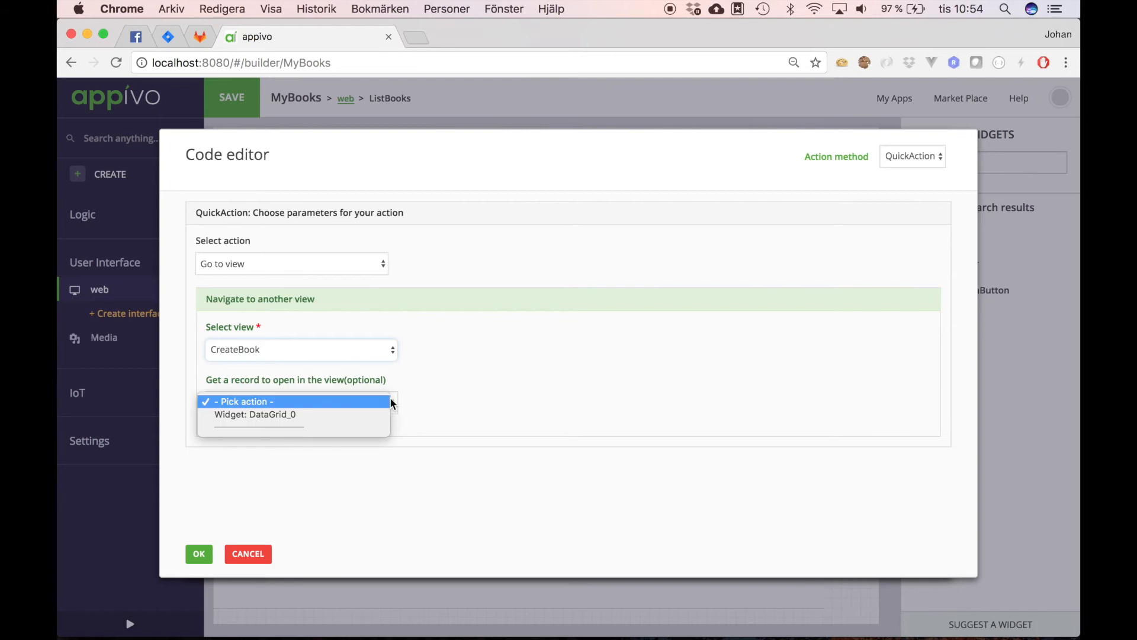
left_click(336, 414)
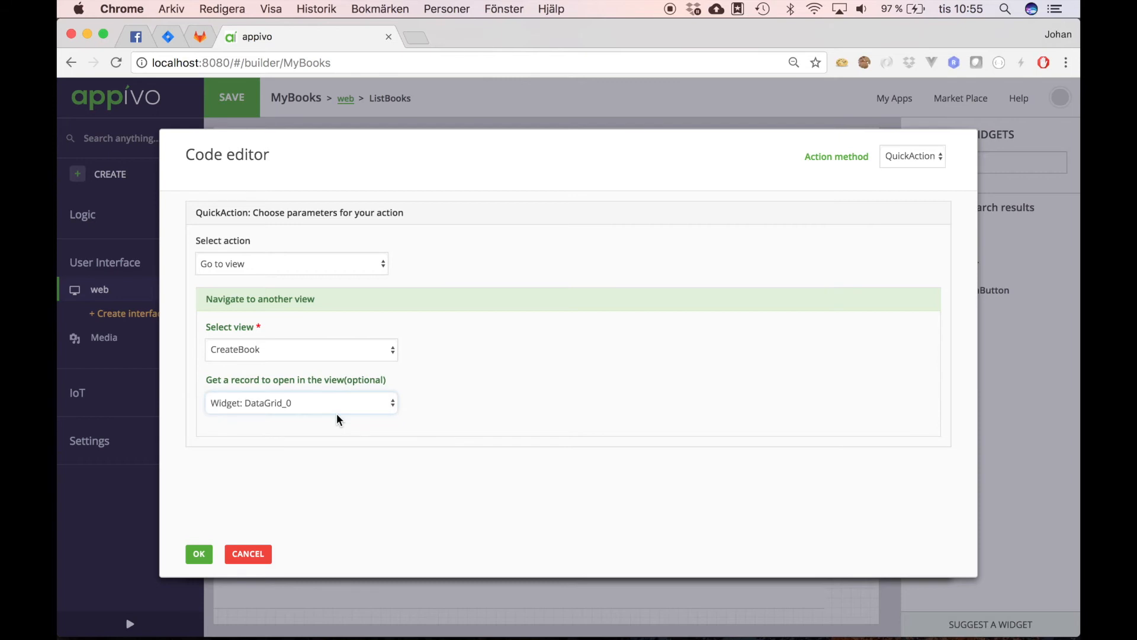
left_click(199, 553)
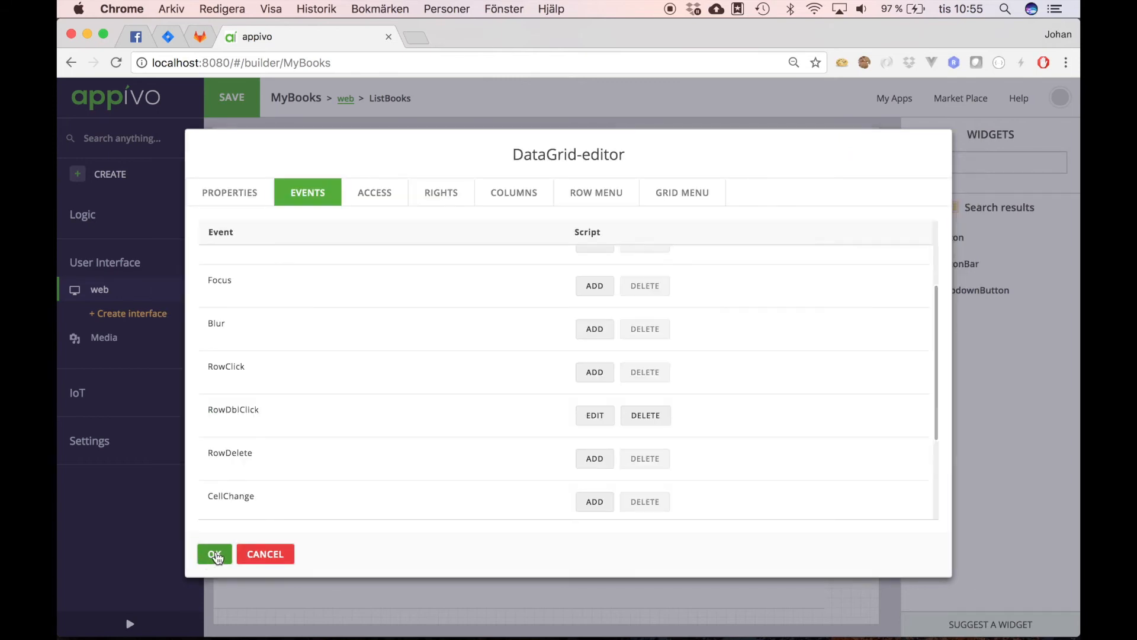
left_click(215, 555)
left_click(231, 100)
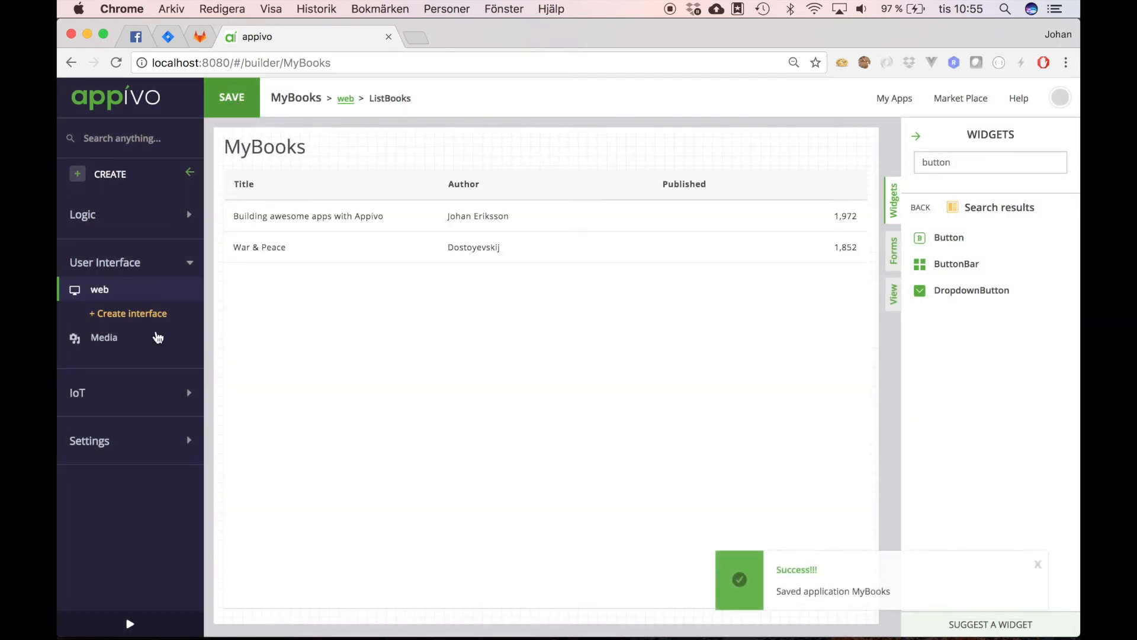
Step: Preview the app and open the War & Peace record from the book list
left_click(130, 625)
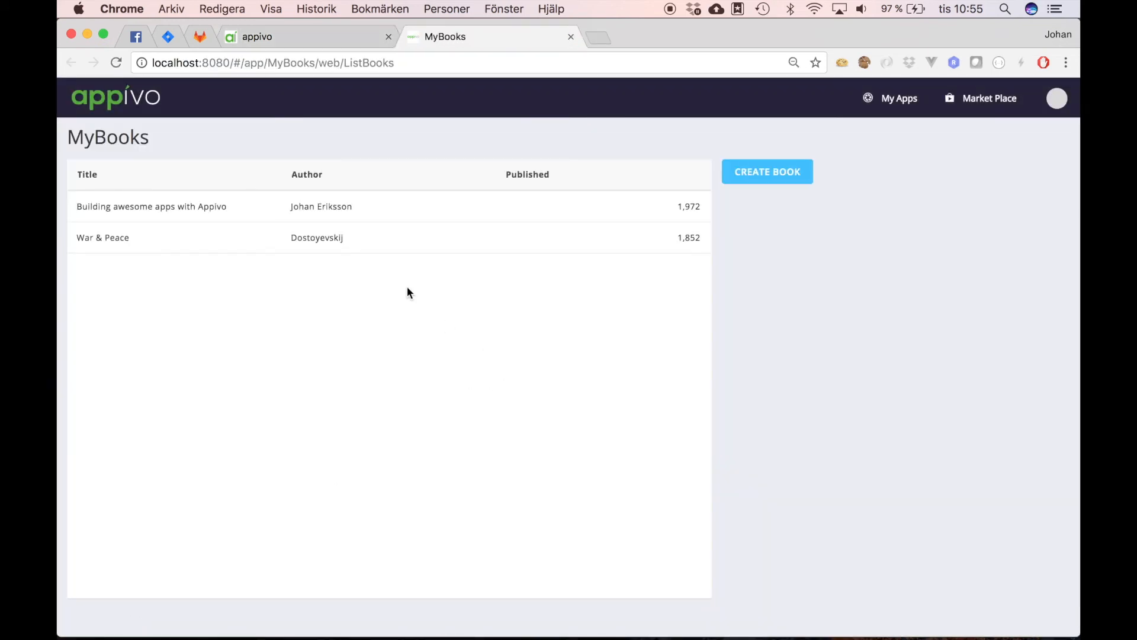
right_click(343, 235)
left_click(298, 291)
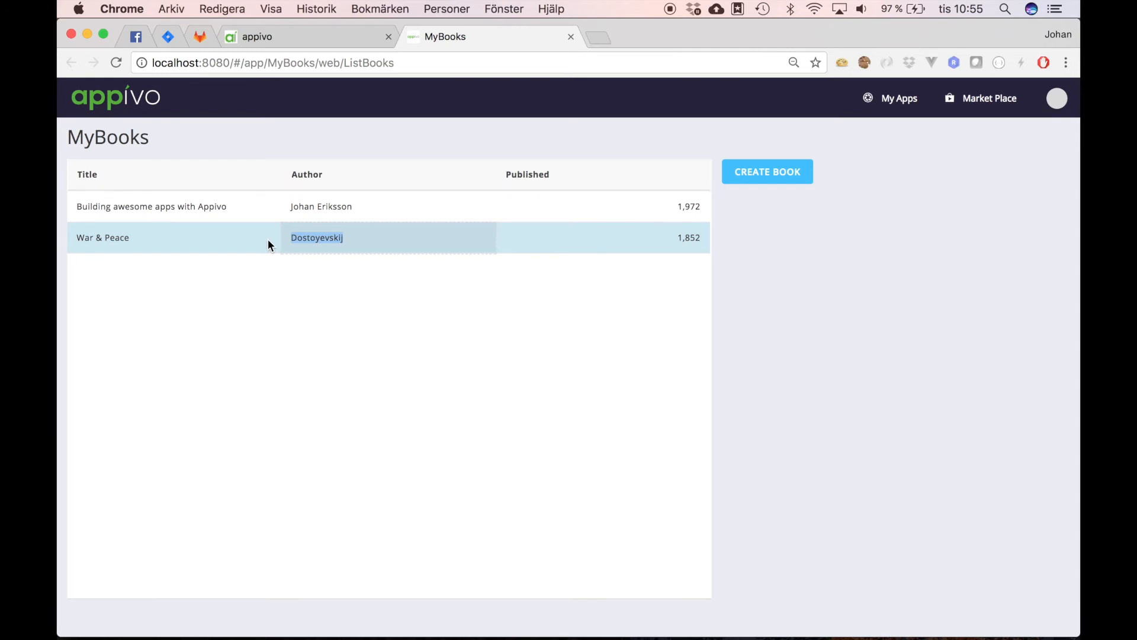
left_click(267, 239)
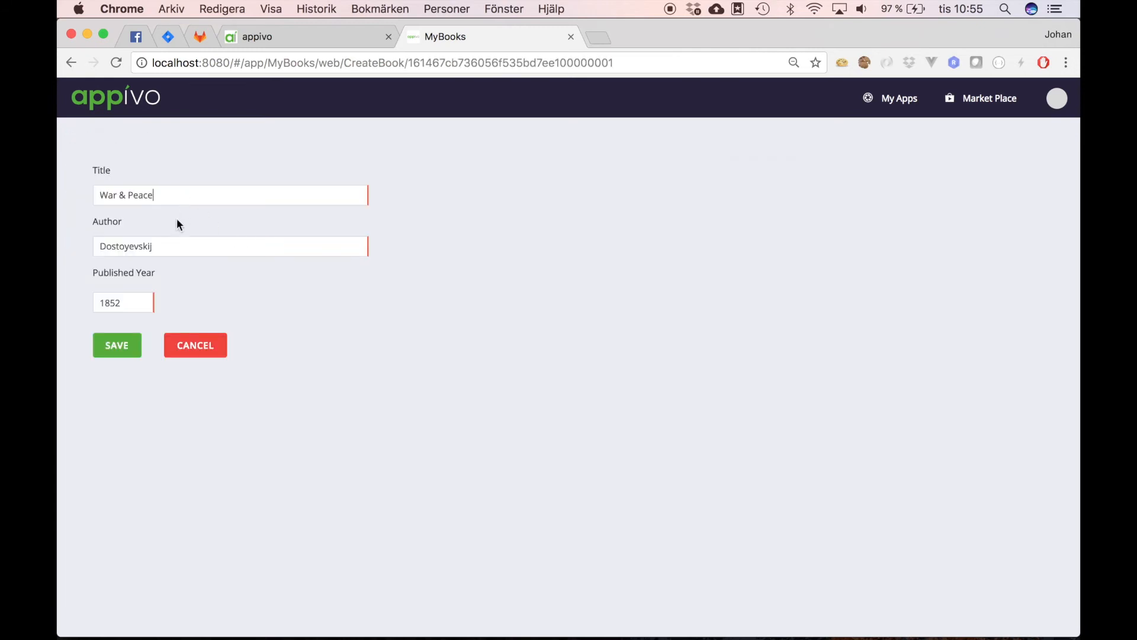
Step: Correct the author to Dostojevksij and save the book
left_click(165, 245)
key("BackSpace")
key("BackSpace")
key("BackSpace")
key("BackSpace")
key("BackSpace")
key("BackSpace")
key("BackSpace")
type("jevksij")
left_click(121, 346)
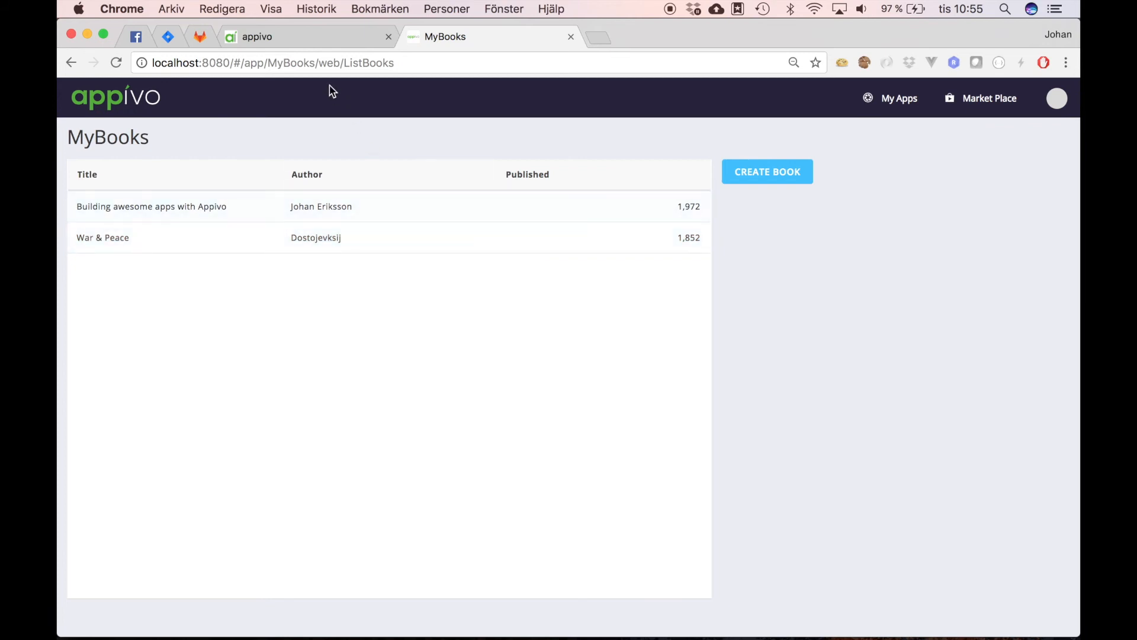
Step: Back in the builder, add a single entry to the books grid's row menu
left_click(299, 35)
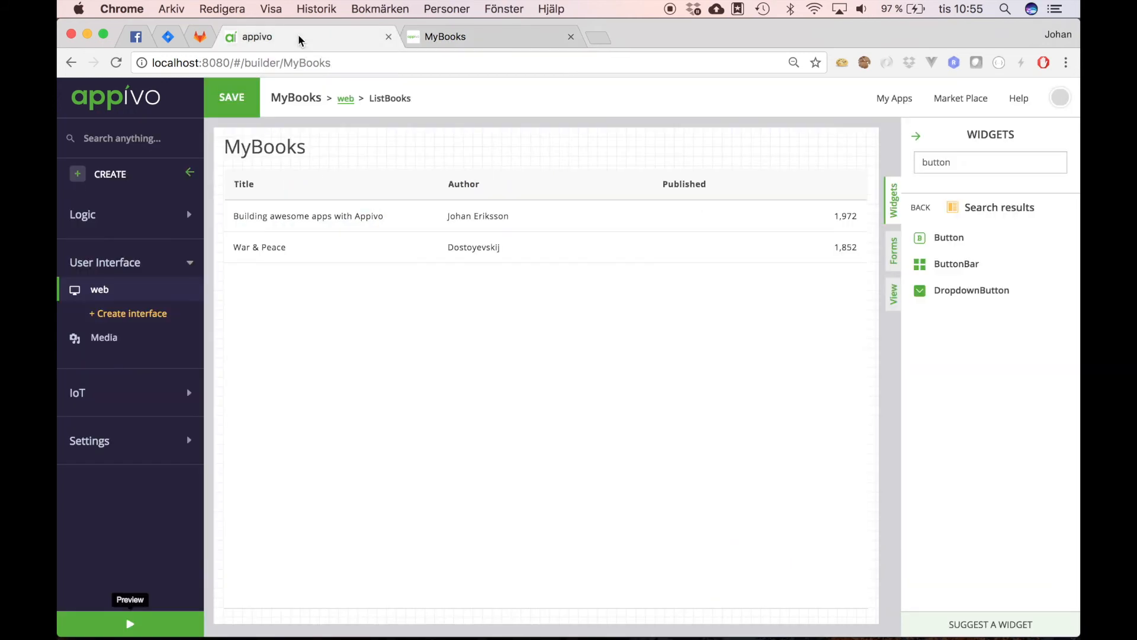
double_click(509, 247)
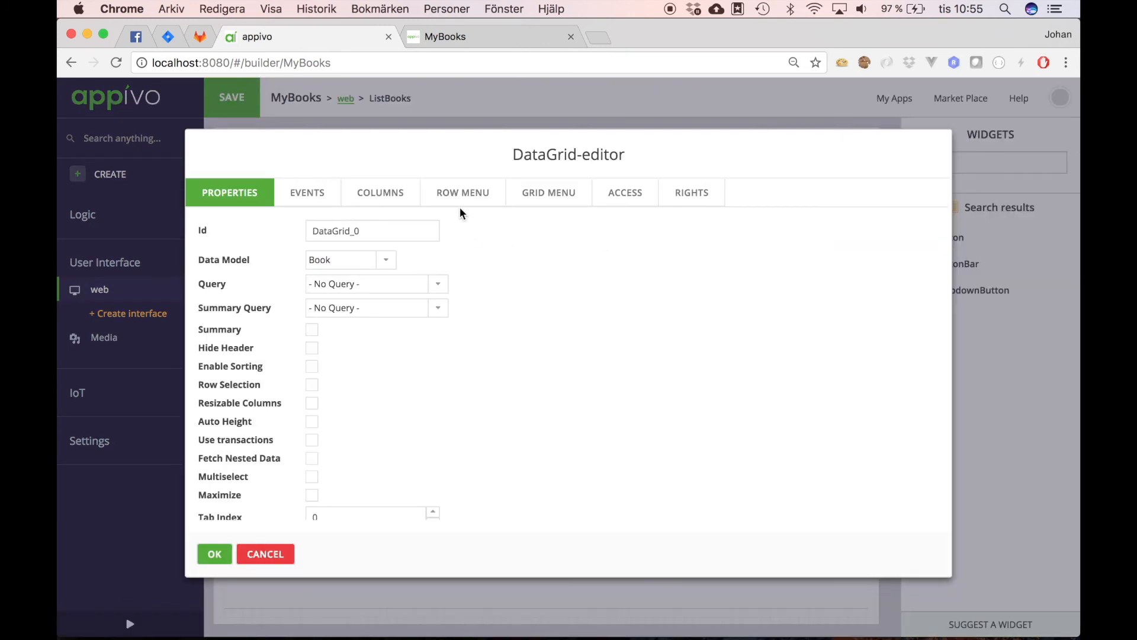
left_click(471, 194)
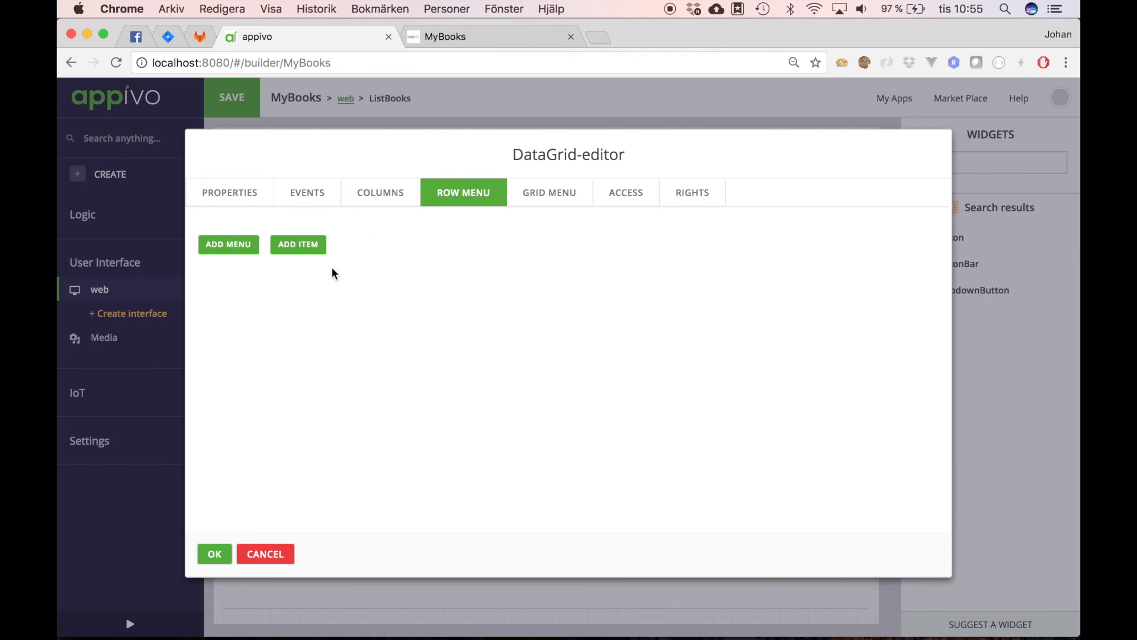
left_click(230, 248)
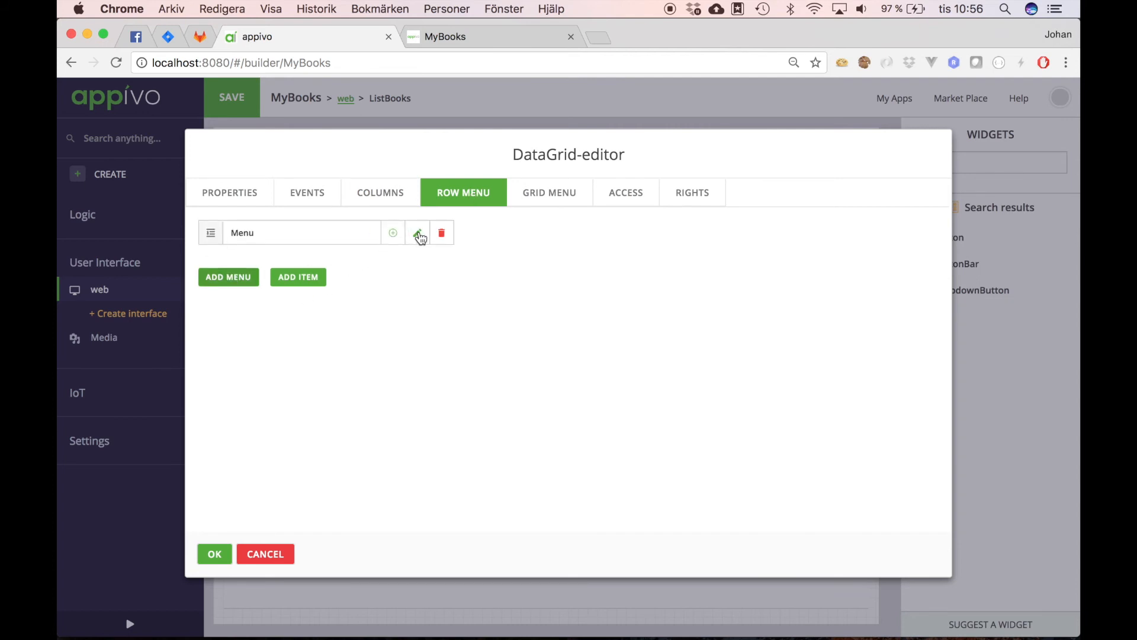
left_click(442, 232)
left_click(313, 253)
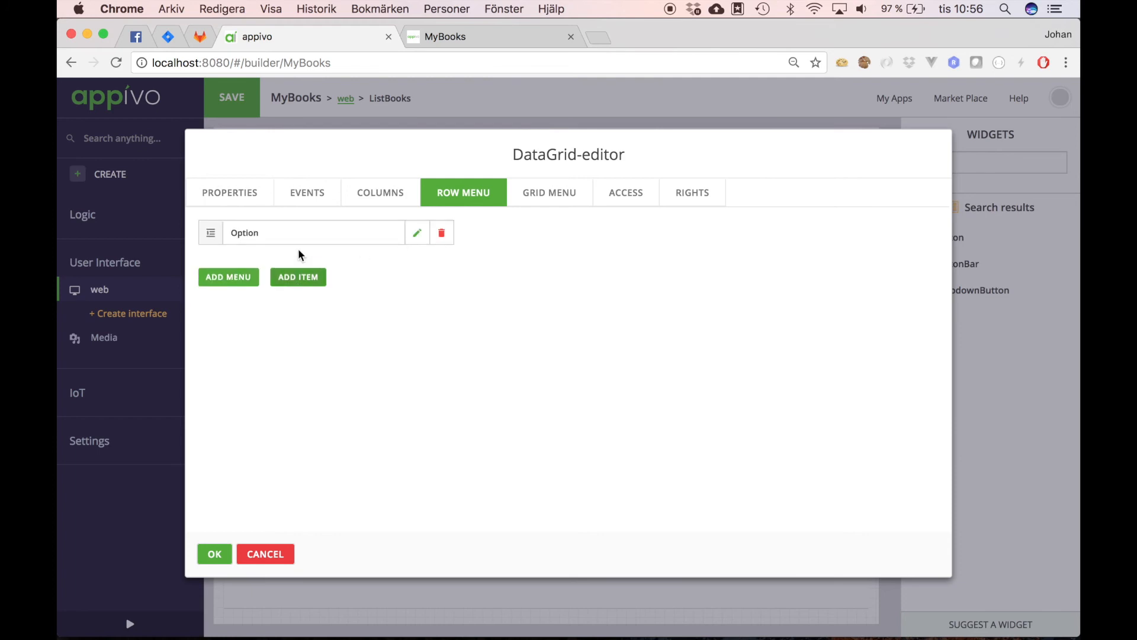
left_click(417, 235)
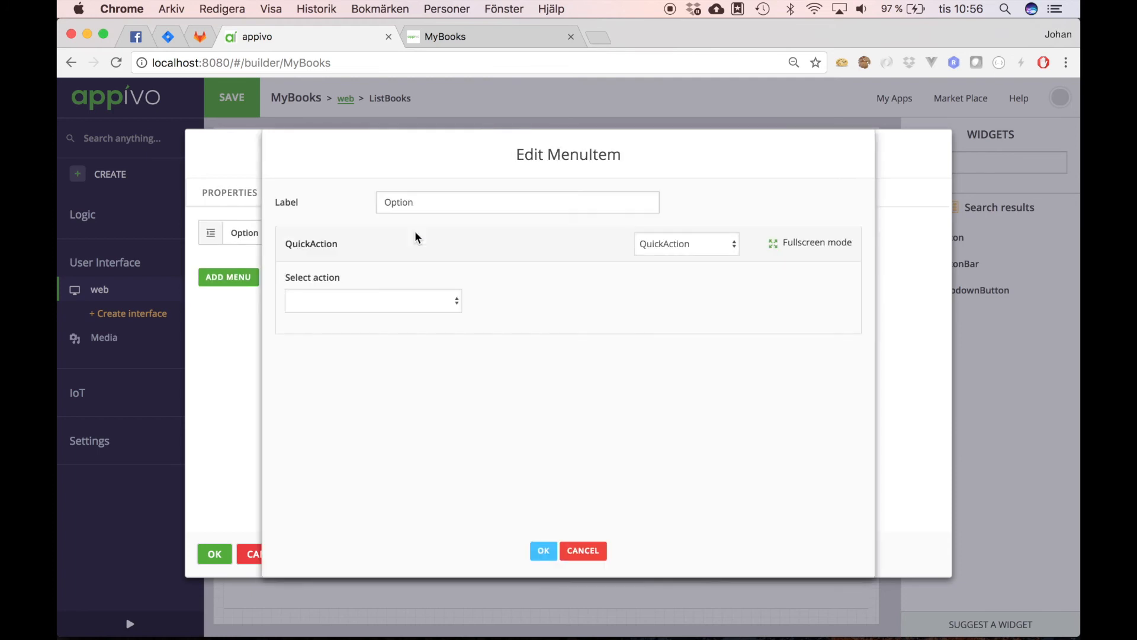
Step: Label the entry Delete, have it delete the active record, and save the app
double_click(427, 203)
type("Delete")
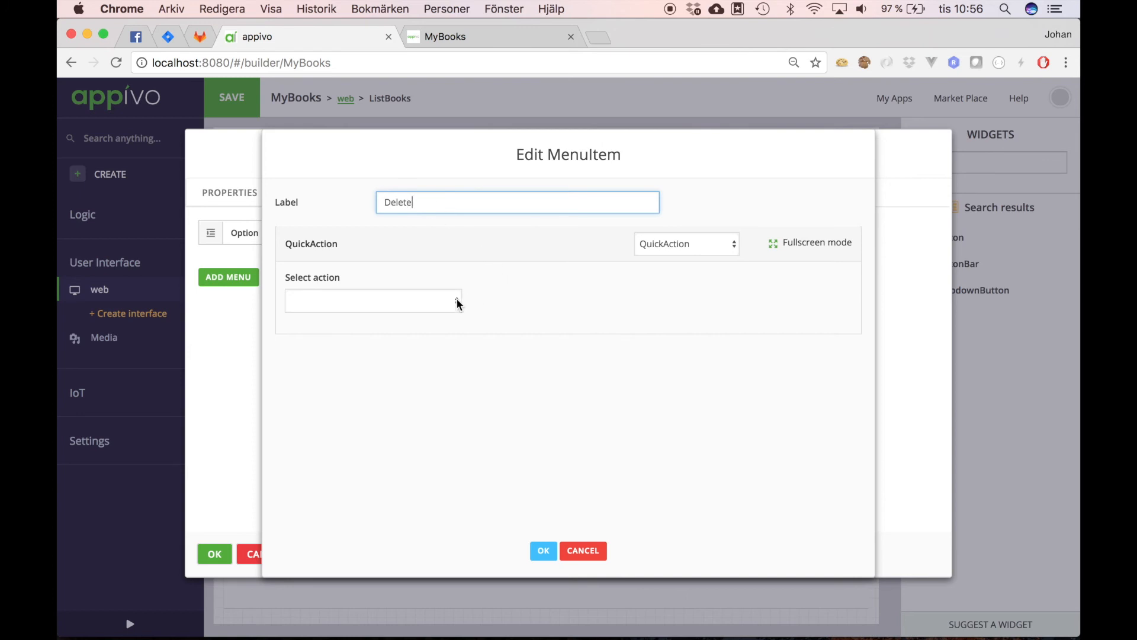
left_click(457, 301)
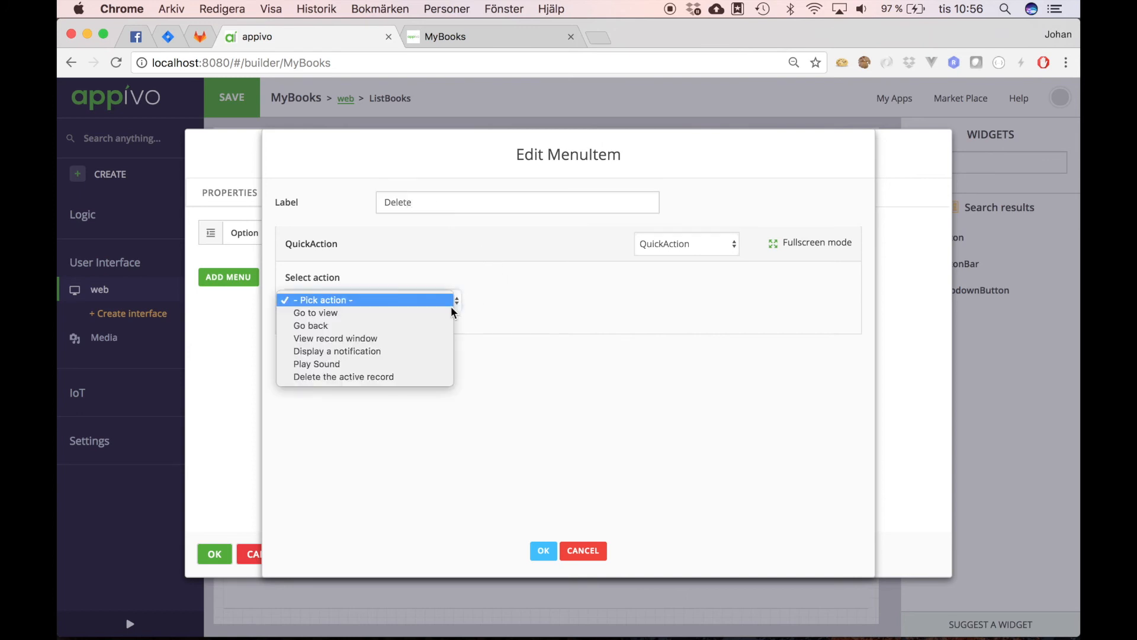
left_click(390, 378)
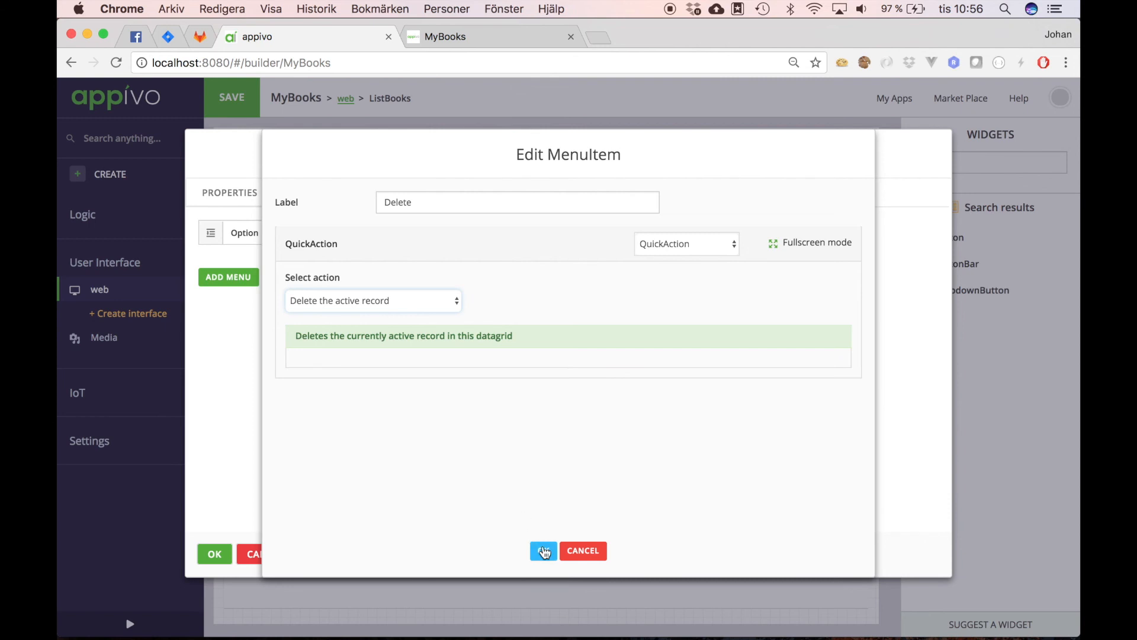
left_click(543, 550)
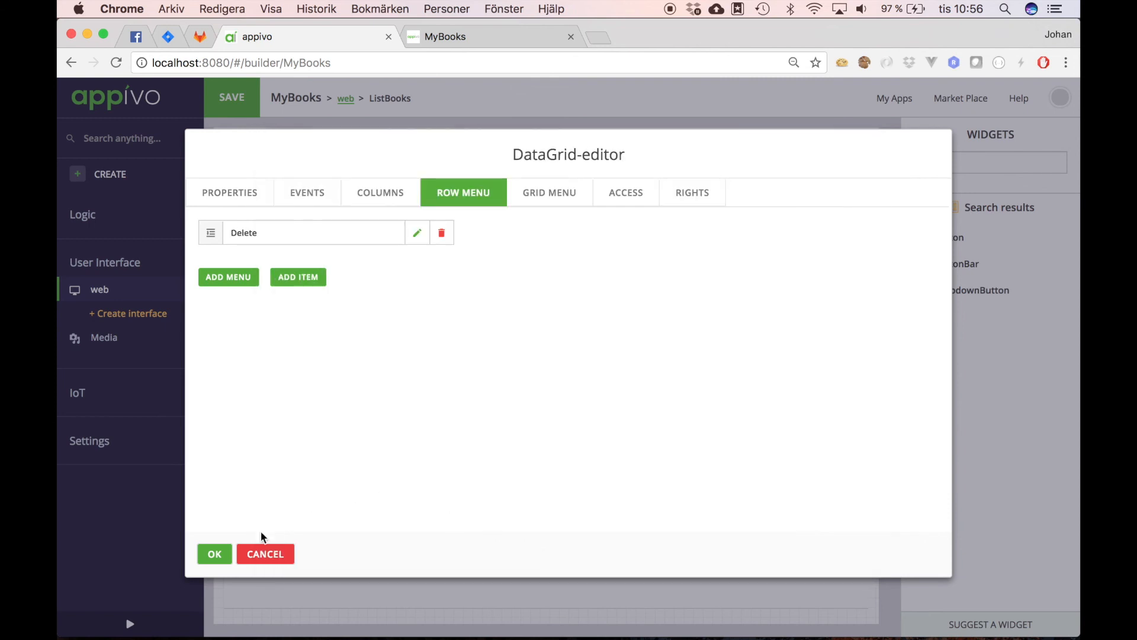
left_click(215, 554)
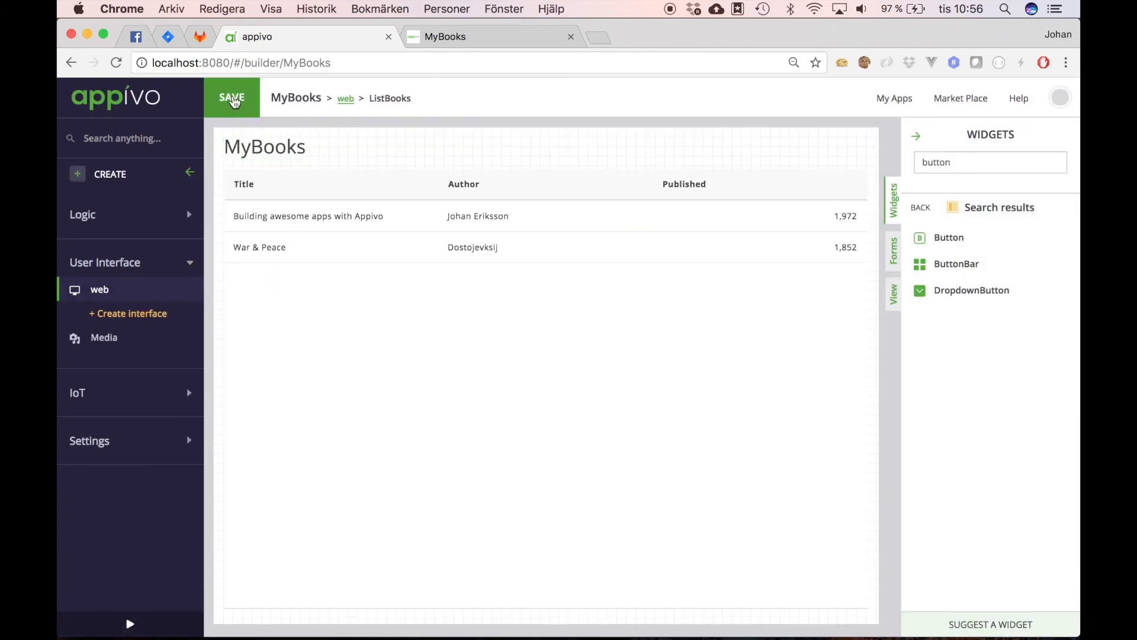
left_click(232, 99)
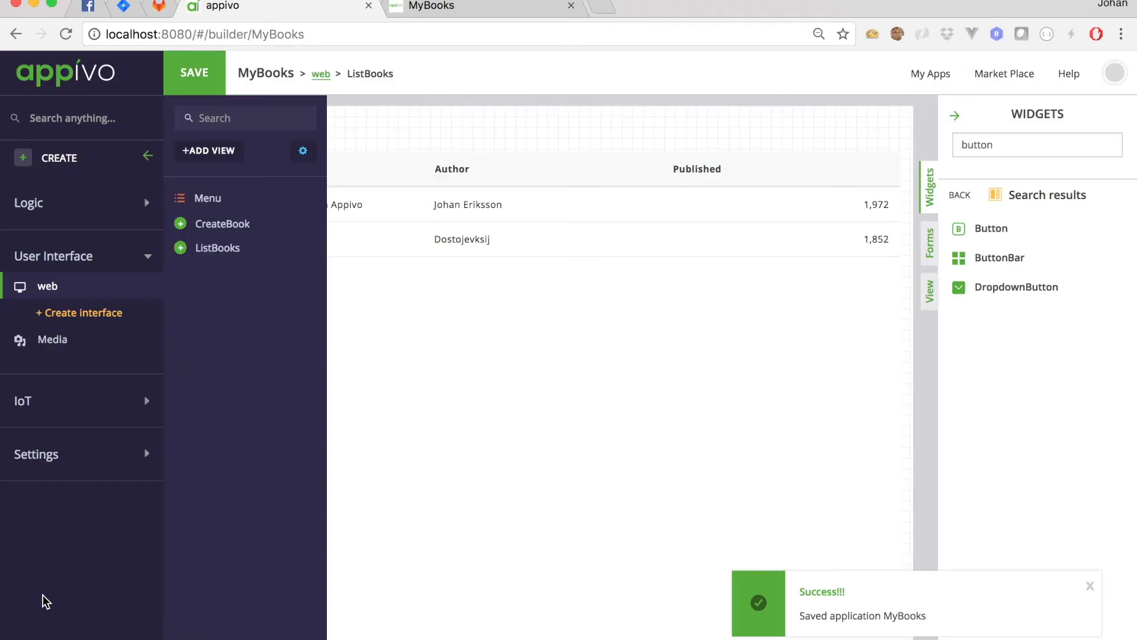
Step: In the MyBooks preview, remove War & Peace with the new Delete row-menu item, then go back to the builder
left_click(129, 623)
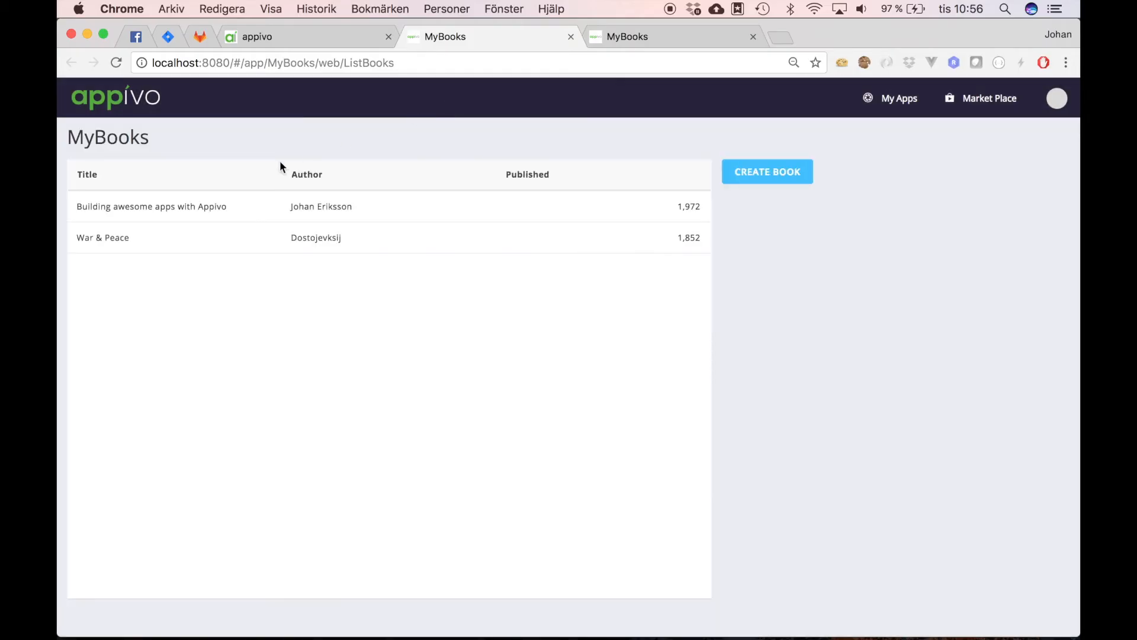
right_click(276, 234)
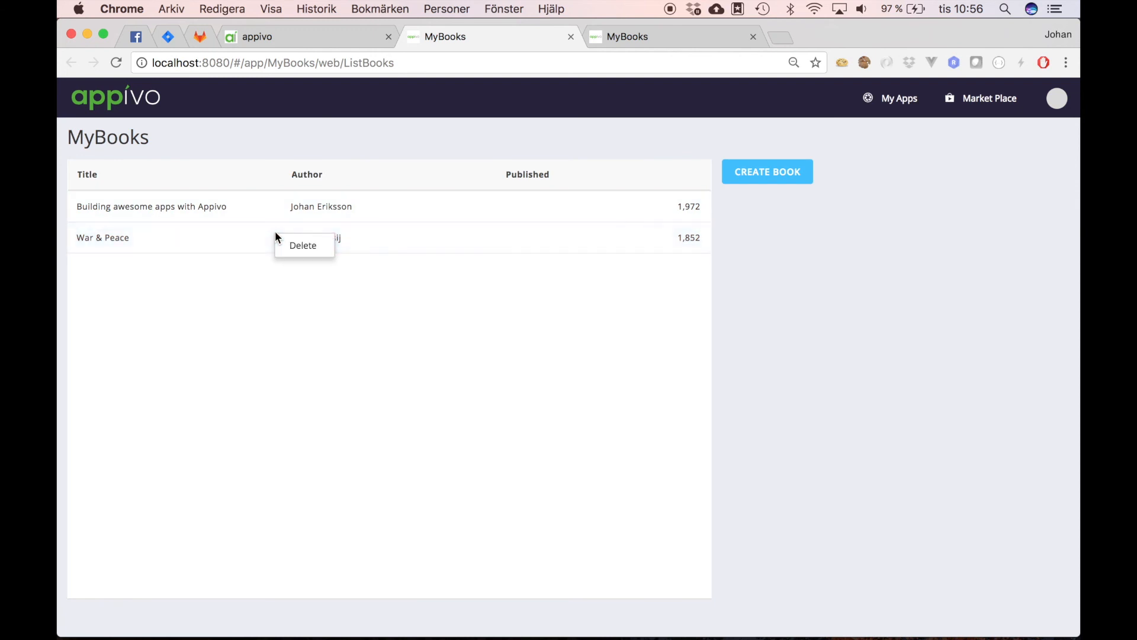
left_click(307, 246)
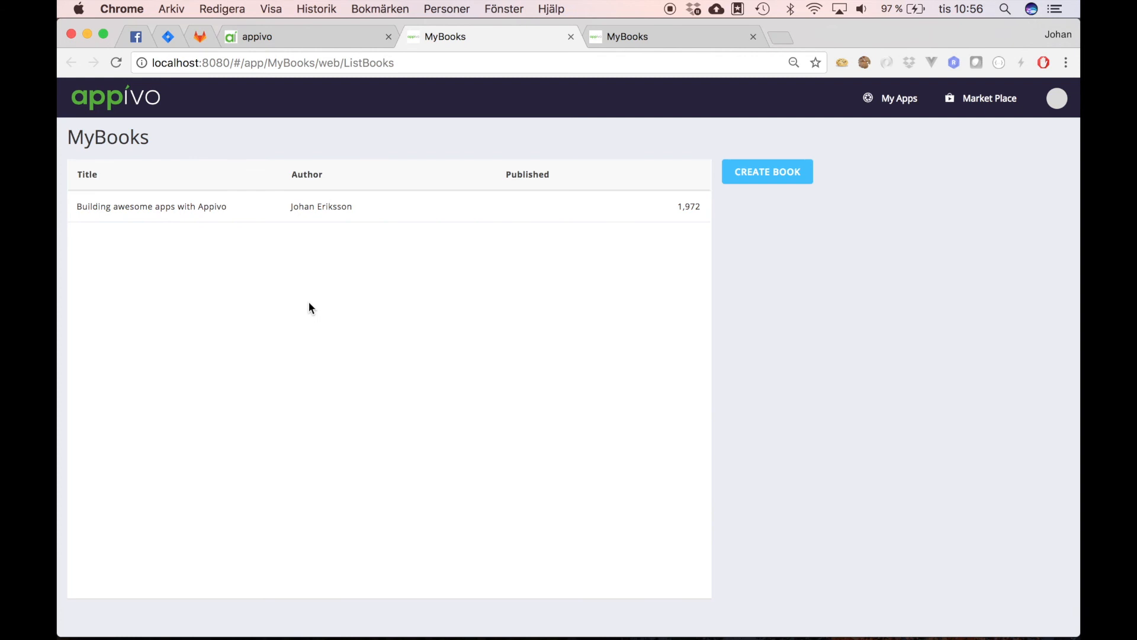
left_click(307, 38)
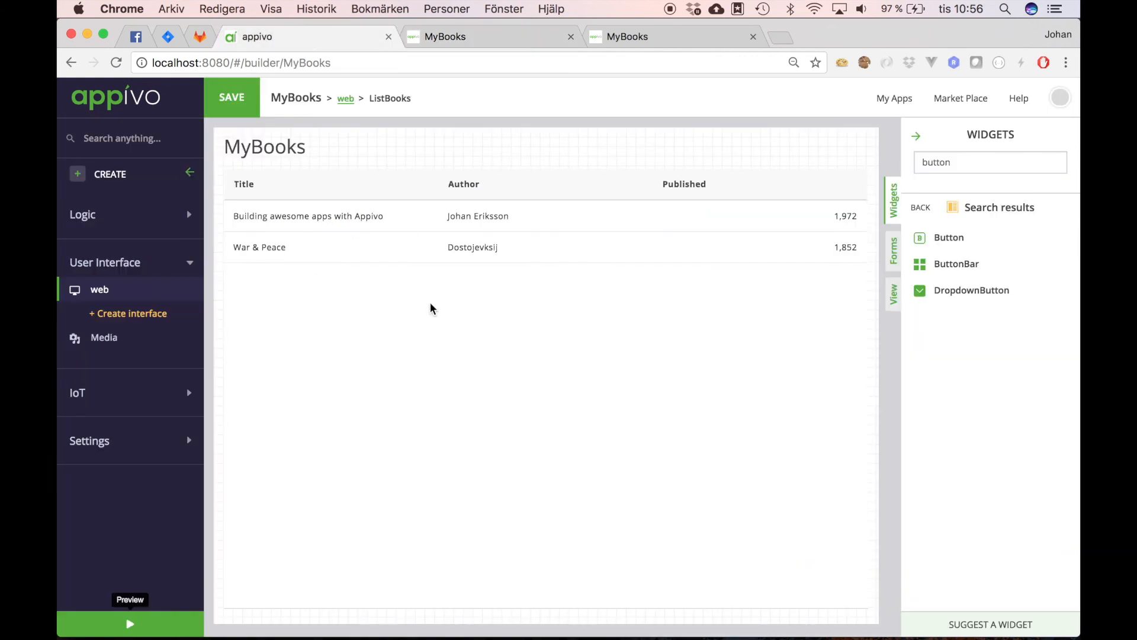